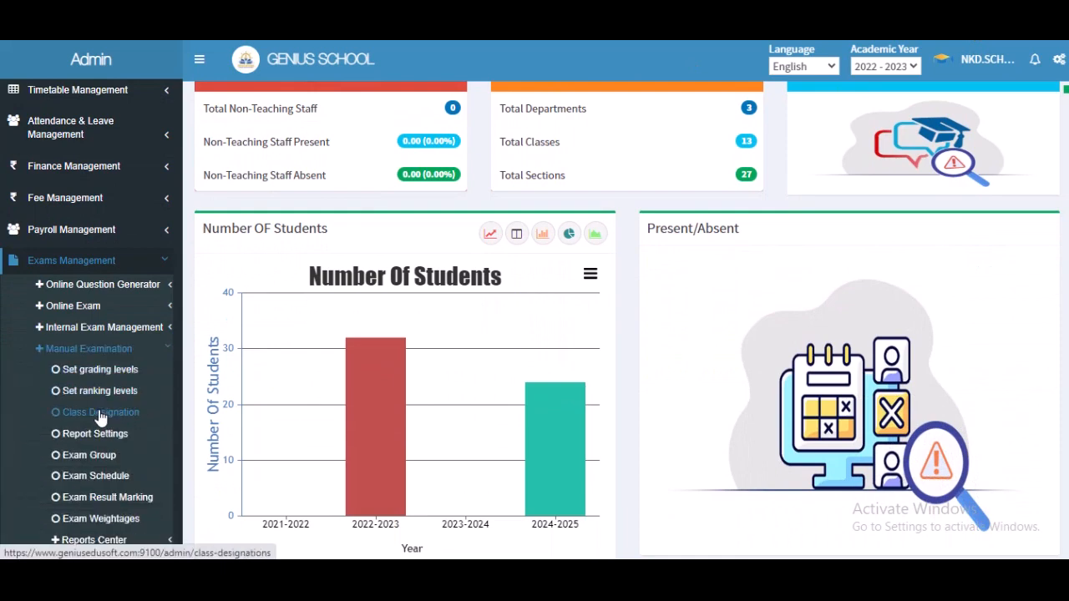
# Open the Institution Settings page under Institution Management.
pyautogui.scroll(-1, 114, 418)
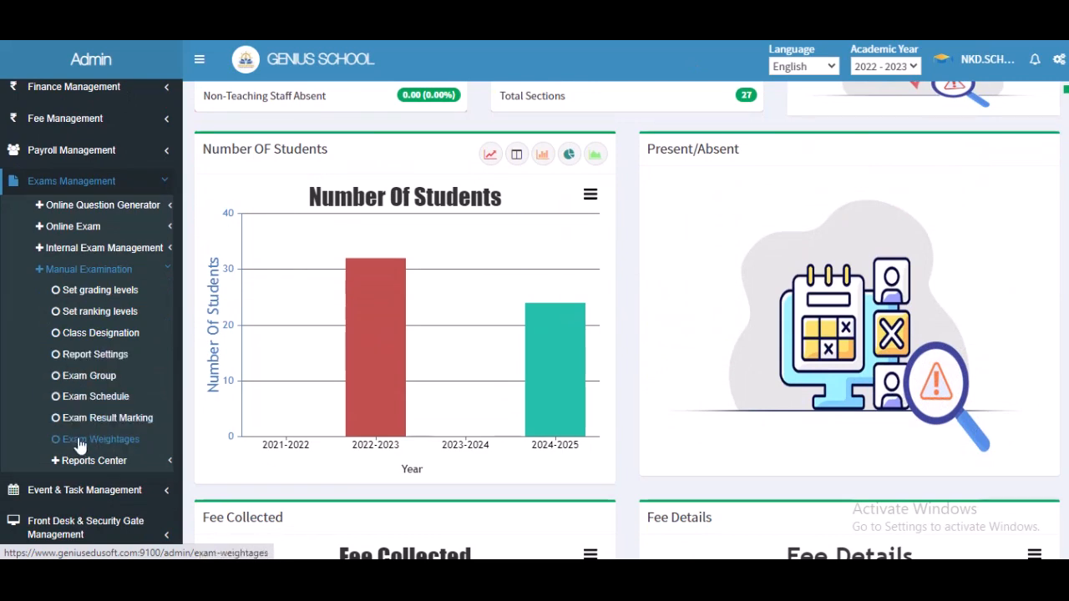
pyautogui.scroll(1, 114, 458)
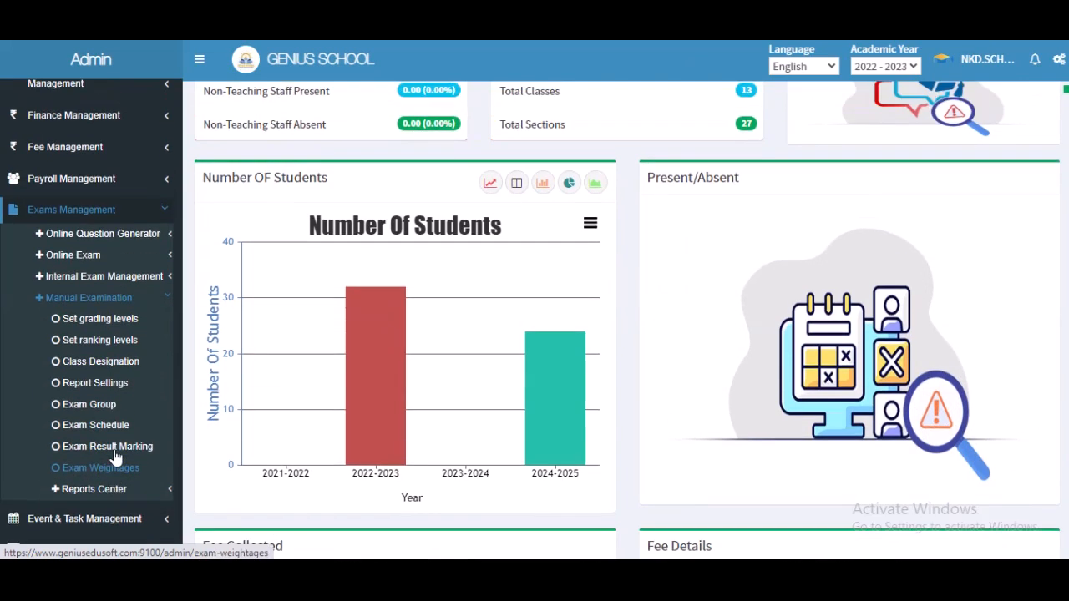
pyautogui.scroll(2, 109, 437)
pyautogui.scroll(2, 110, 433)
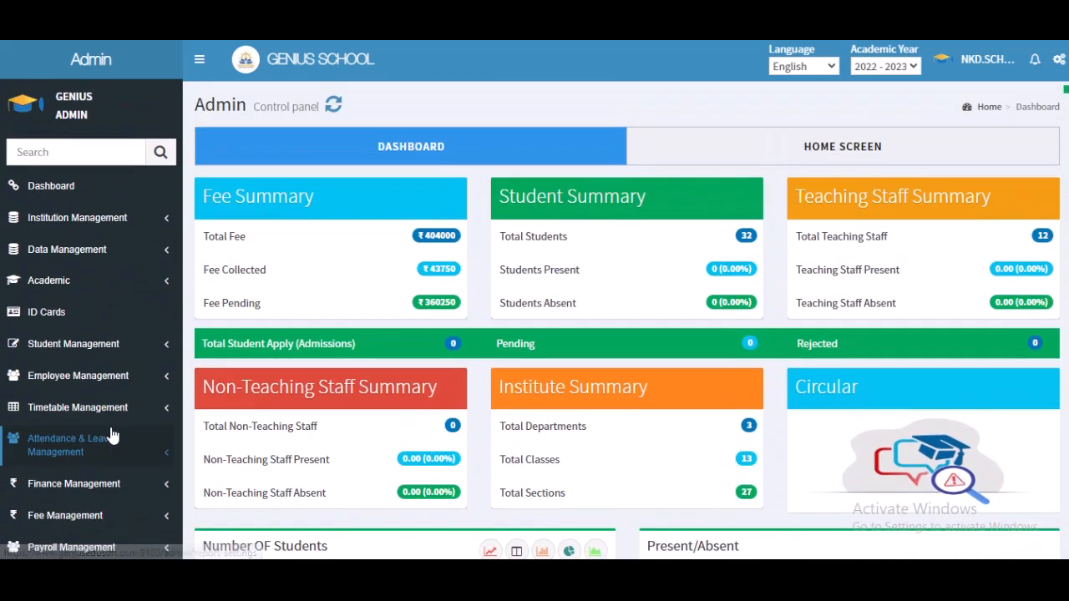
pyautogui.click(117, 220)
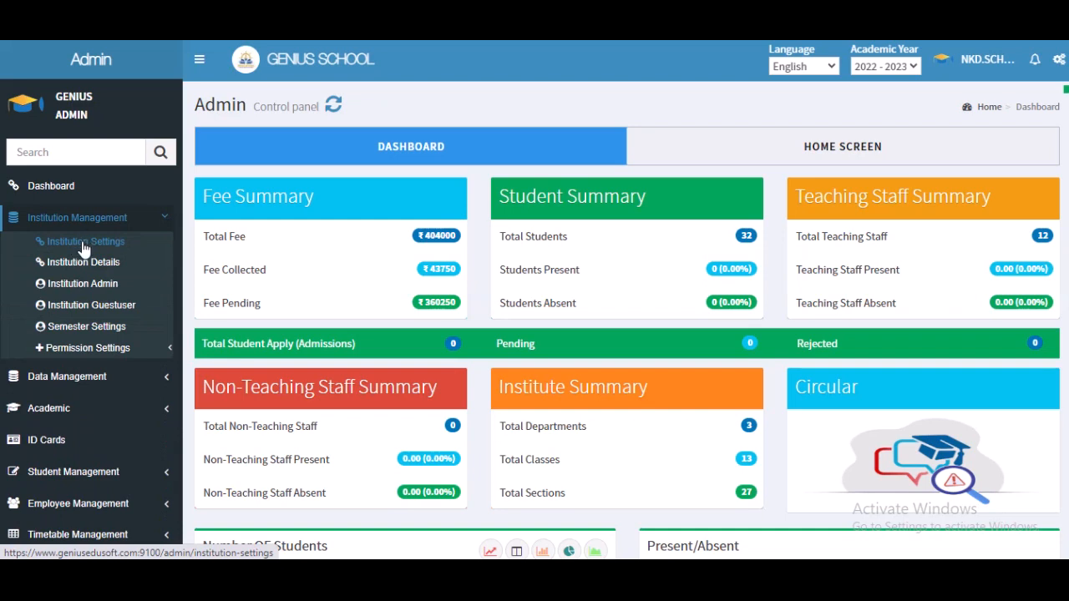
pyautogui.click(95, 249)
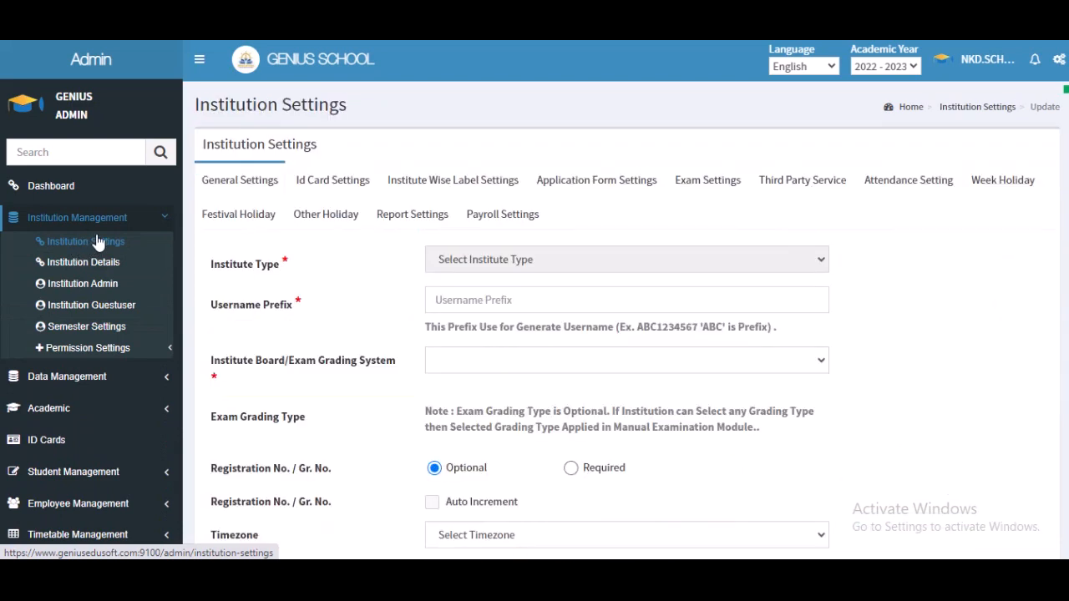
# Save the institution's general settings with only GPA selected as the exam grading type.
pyautogui.scroll(-2, 386, 312)
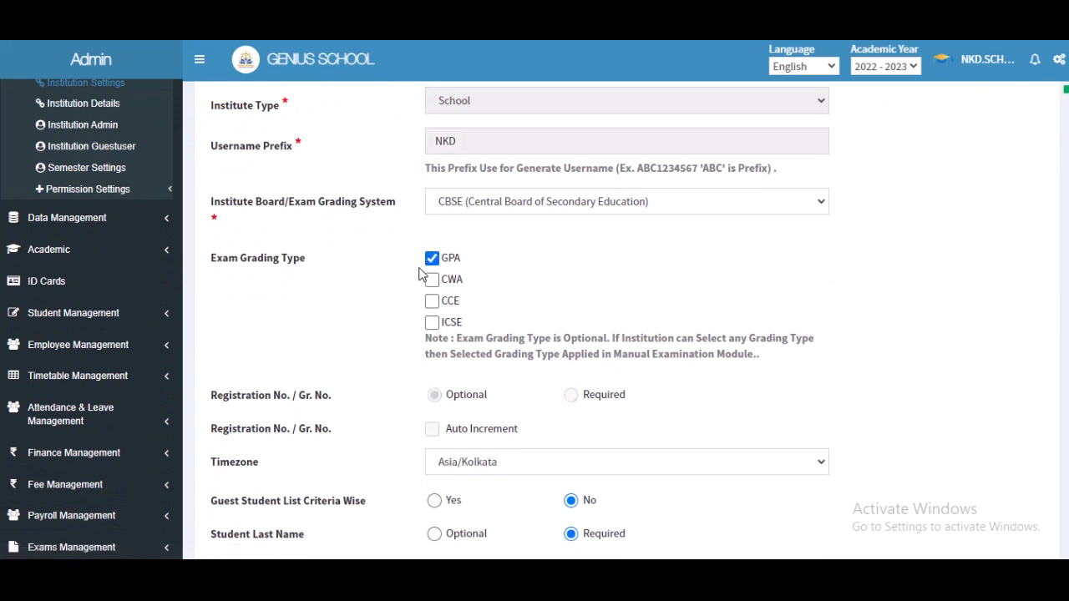
pyautogui.click(432, 281)
pyautogui.click(431, 281)
pyautogui.scroll(-10, 468, 385)
pyautogui.scroll(-15, 468, 389)
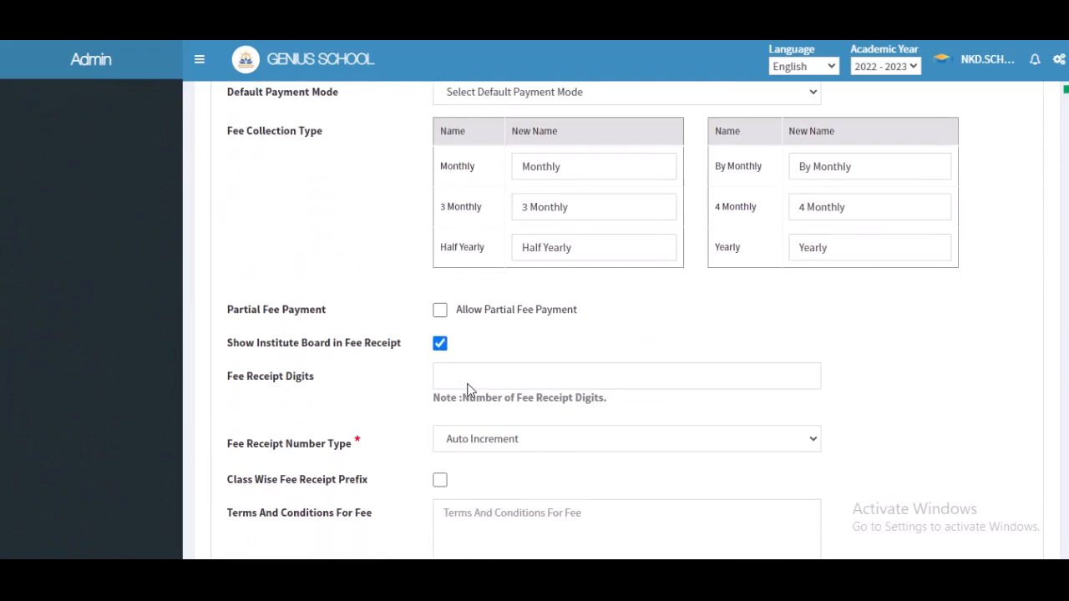
pyautogui.click(452, 441)
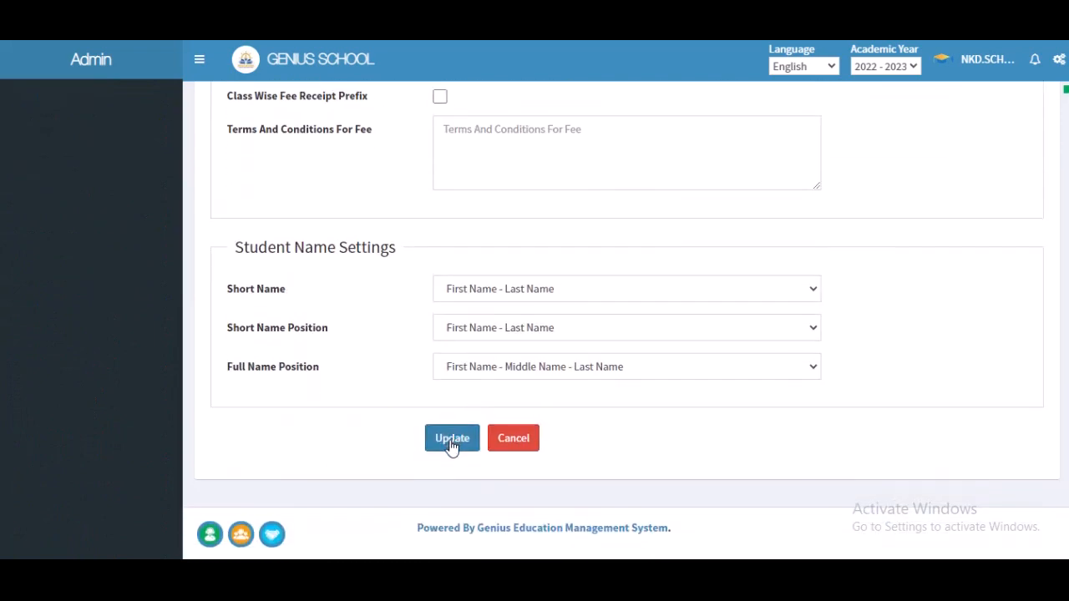
pyautogui.click(453, 445)
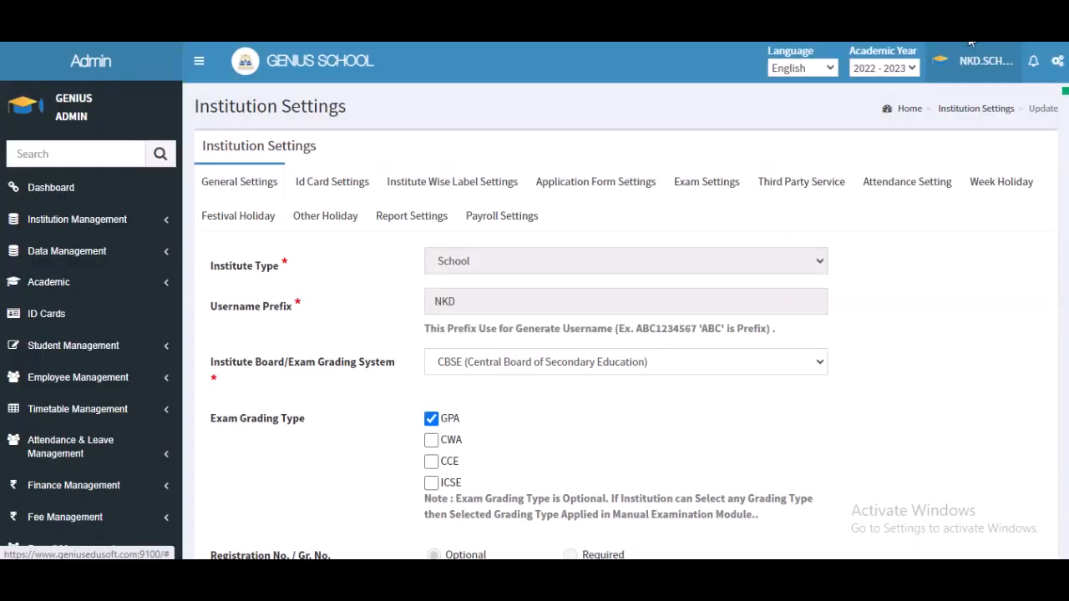
# Open the grading levels of the Manual Examination module and start adding new grades.
pyautogui.scroll(-2, 20, 342)
pyautogui.click(17, 352)
pyautogui.scroll(-2, 17, 355)
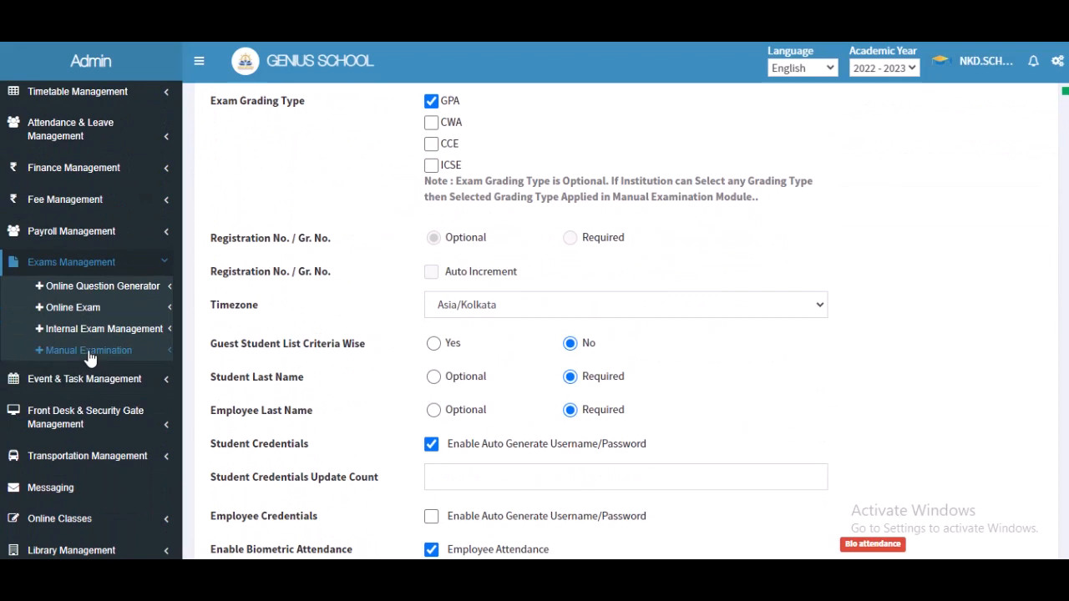
pyautogui.click(88, 352)
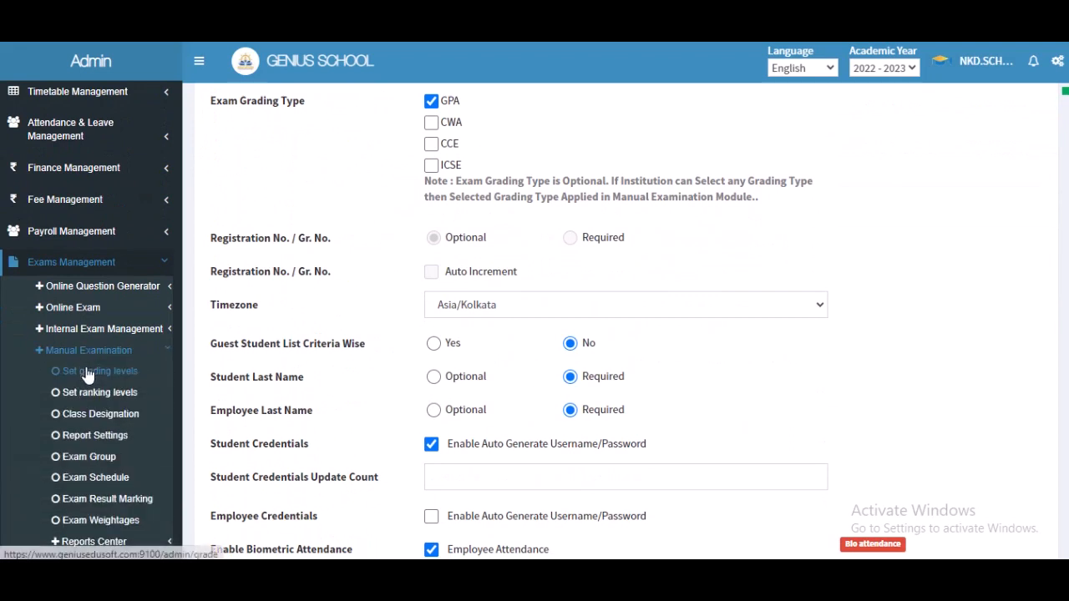
pyautogui.click(86, 372)
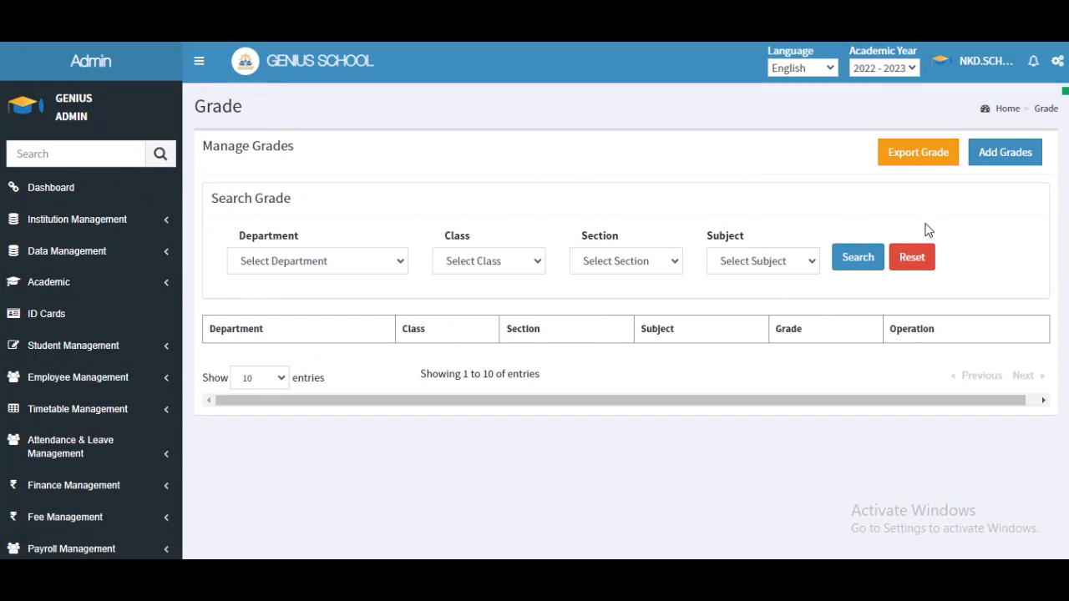
pyautogui.click(1011, 165)
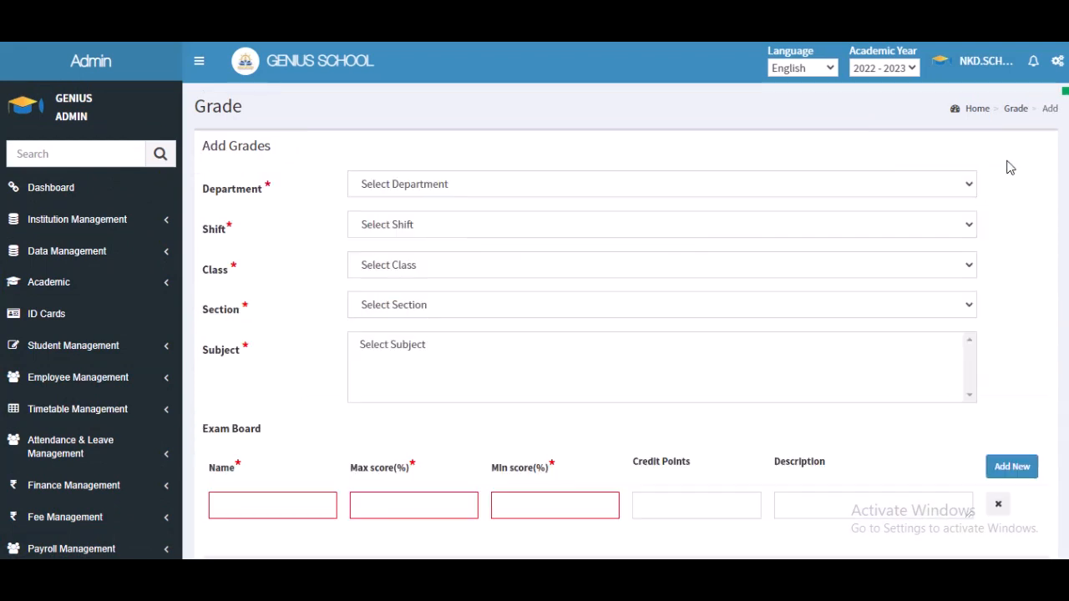
# Set the grade's department to Secondary Stream, shift to Morning and class to Class 12th.
pyautogui.click(409, 194)
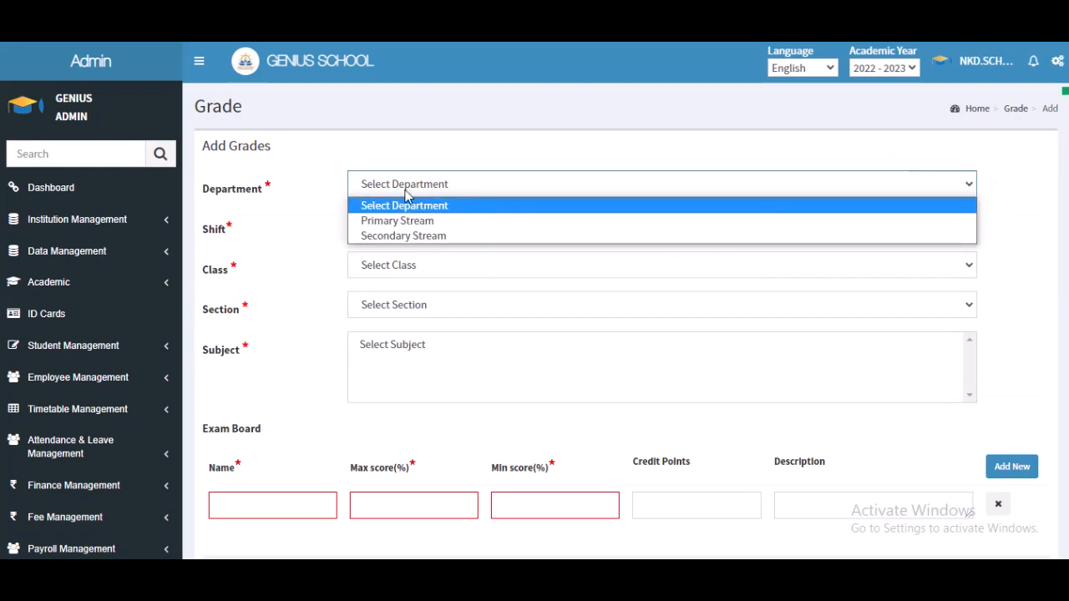
pyautogui.click(393, 236)
pyautogui.click(390, 227)
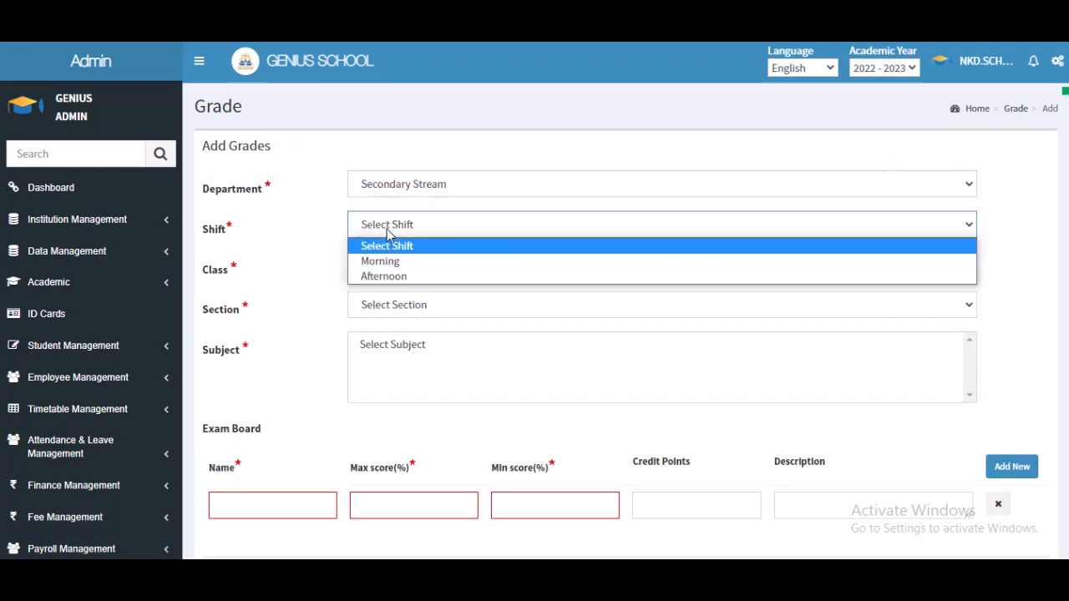
pyautogui.click(380, 264)
pyautogui.click(377, 267)
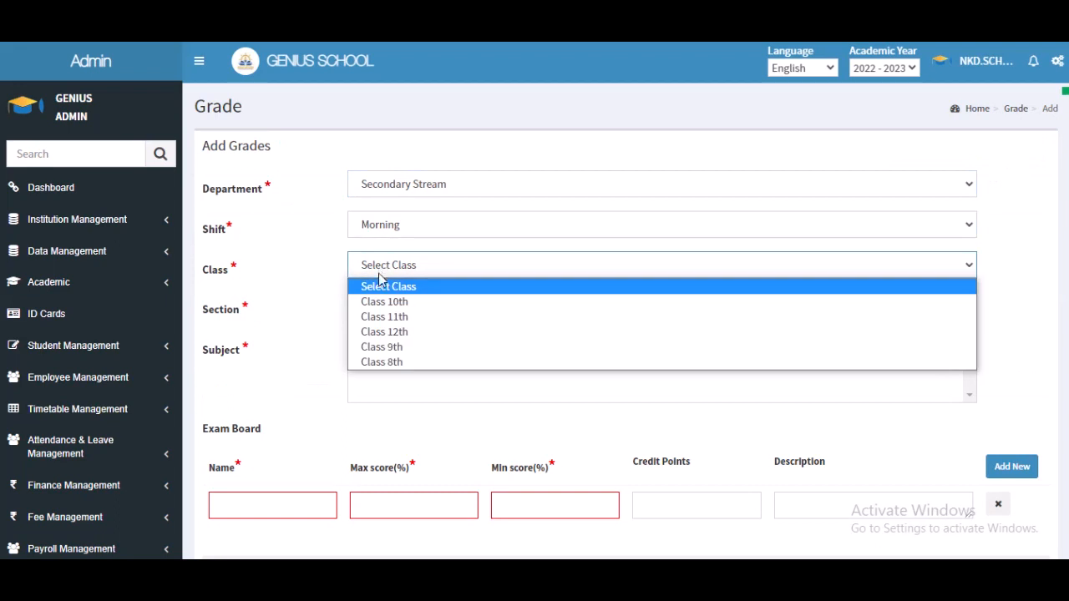
pyautogui.click(386, 334)
# Choose semester 1, section B and the subject MATHS for the new grades.
pyautogui.click(377, 305)
pyautogui.click(387, 344)
pyautogui.click(387, 345)
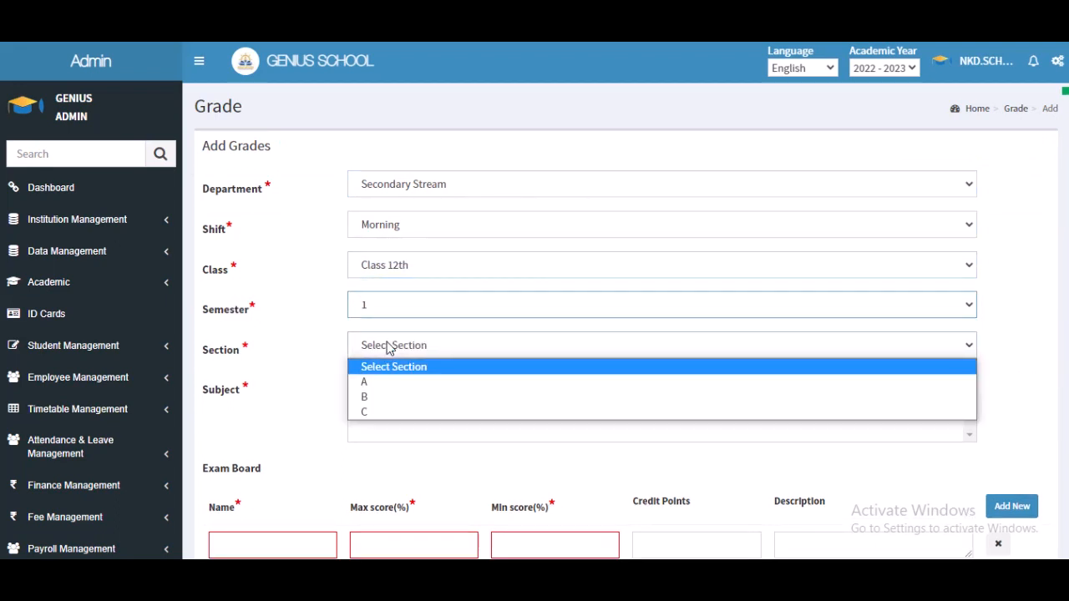
pyautogui.click(391, 390)
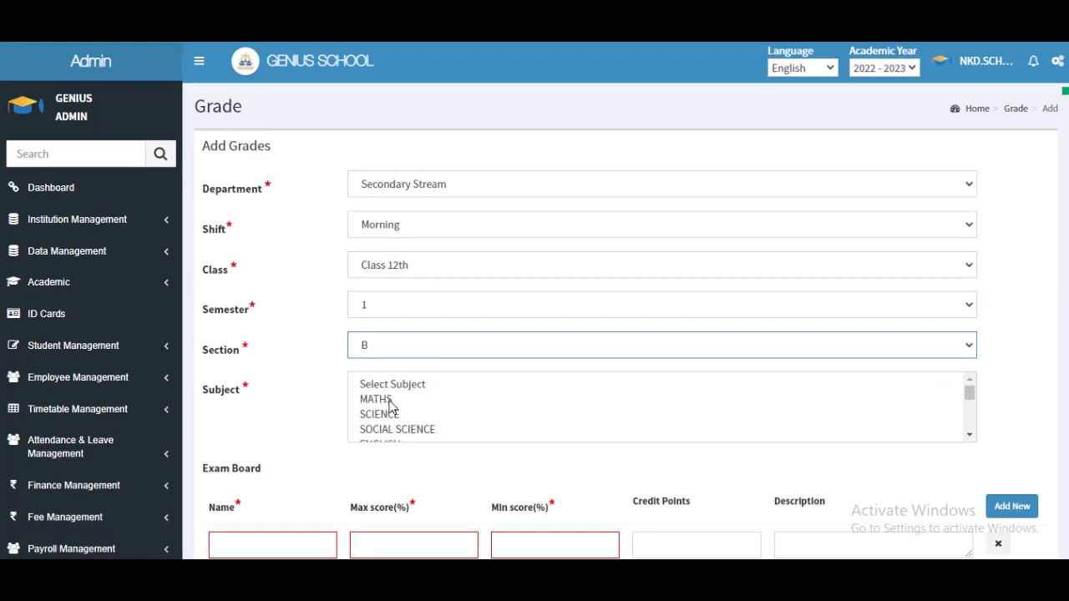
pyautogui.click(390, 401)
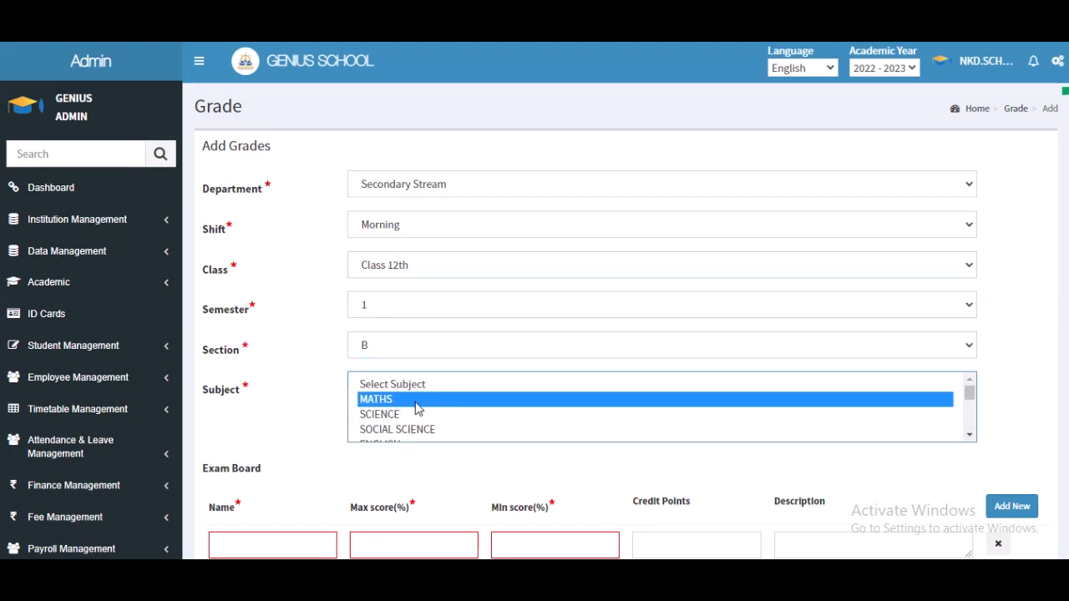
# Fill in grade A with max score 100, min score 90, credit points 4.0 and description Excellent.
pyautogui.scroll(-2, 422, 409)
pyautogui.scroll(-4, 271, 418)
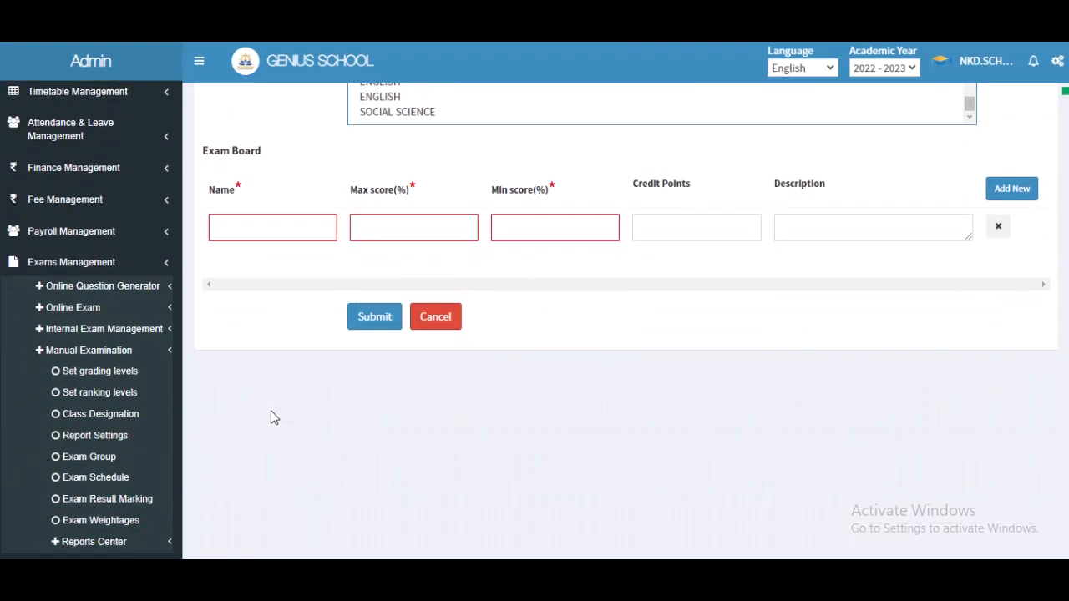
pyautogui.click(257, 236)
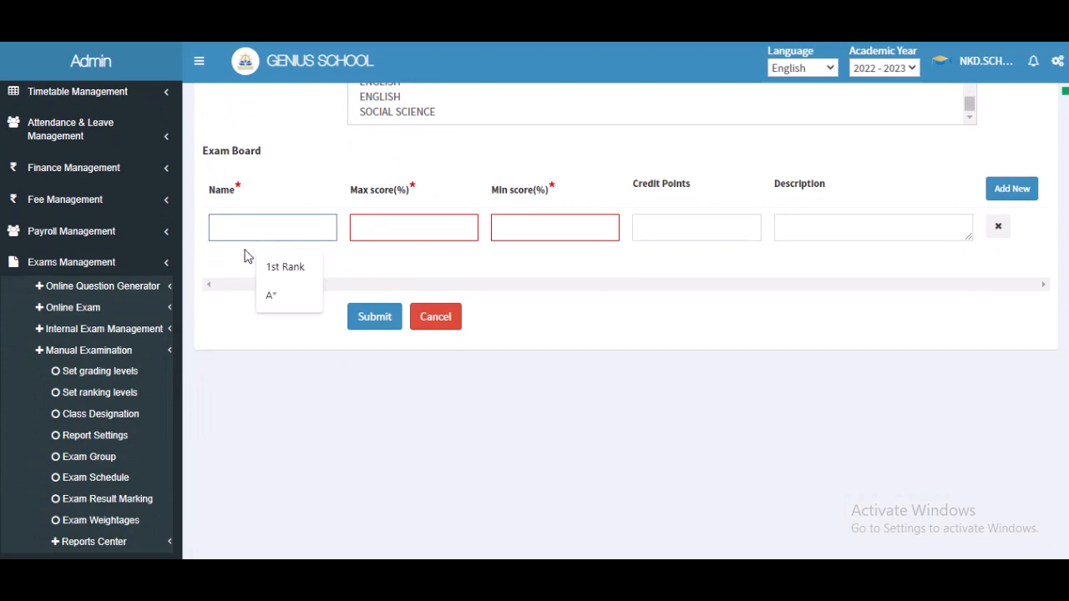
pyautogui.write('A')
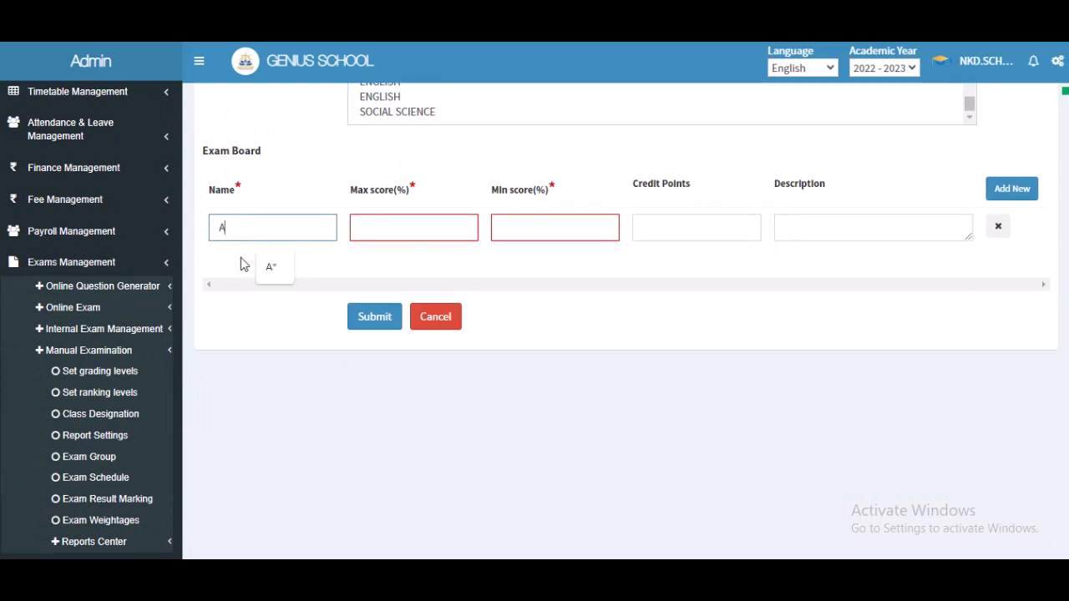
pyautogui.click(385, 231)
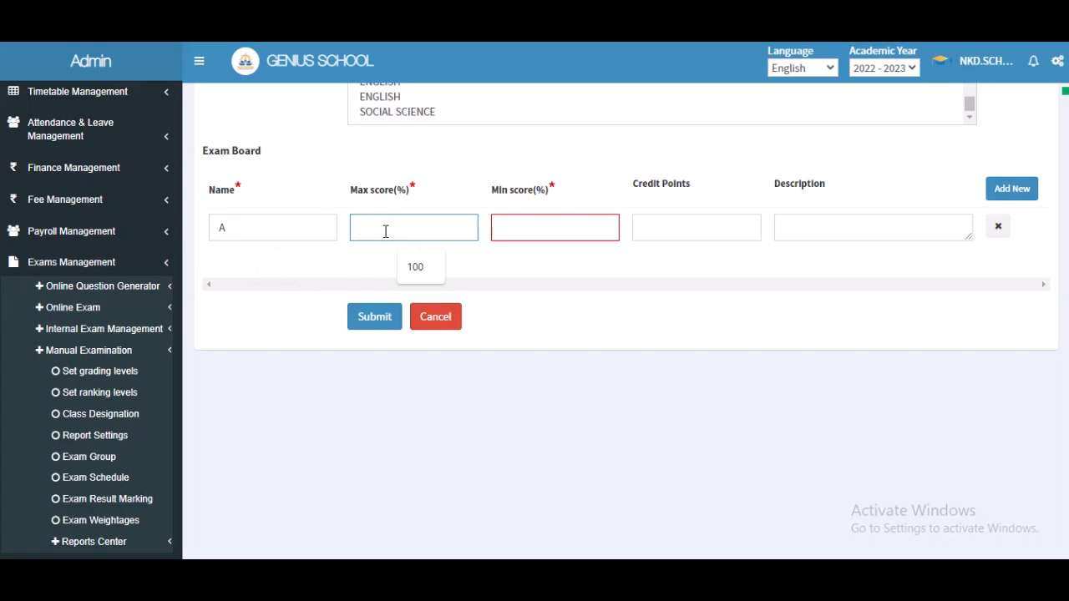
pyautogui.click(416, 269)
pyautogui.click(530, 235)
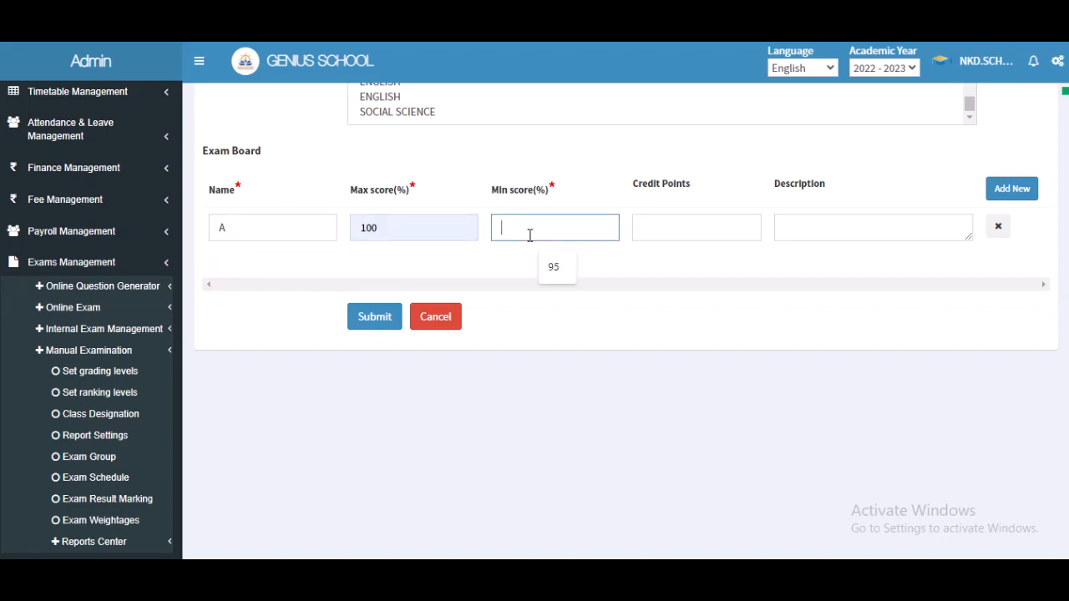
pyautogui.write('90')
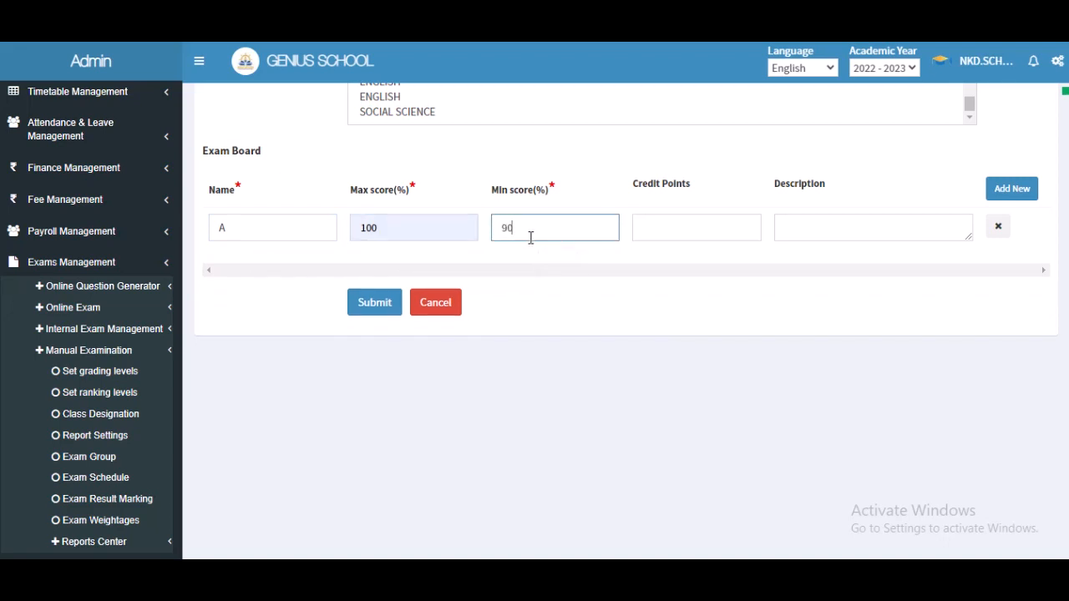
pyautogui.click(658, 230)
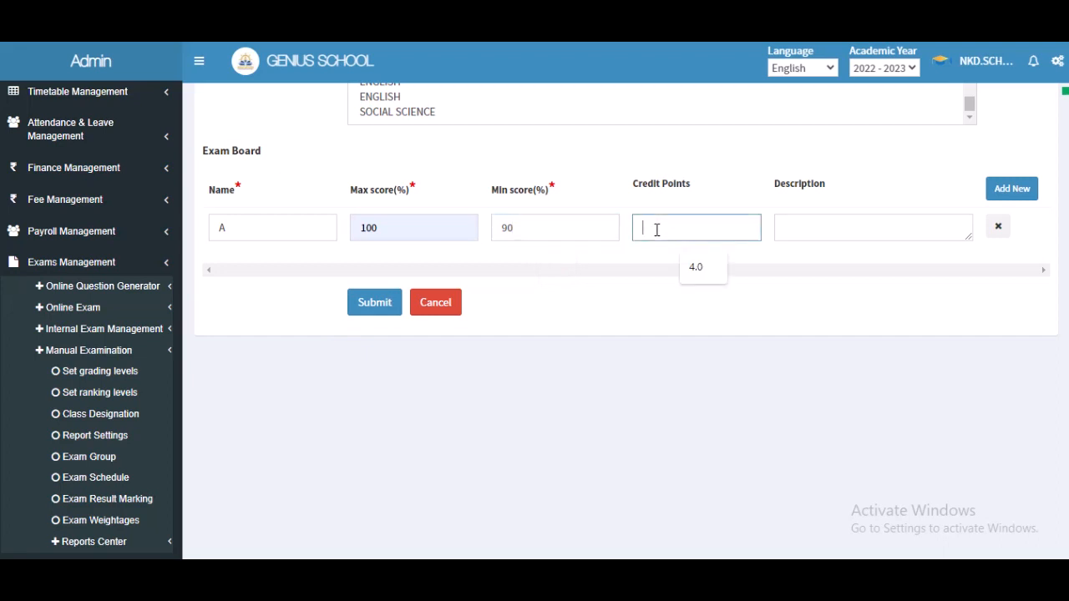
pyautogui.click(685, 276)
pyautogui.click(804, 231)
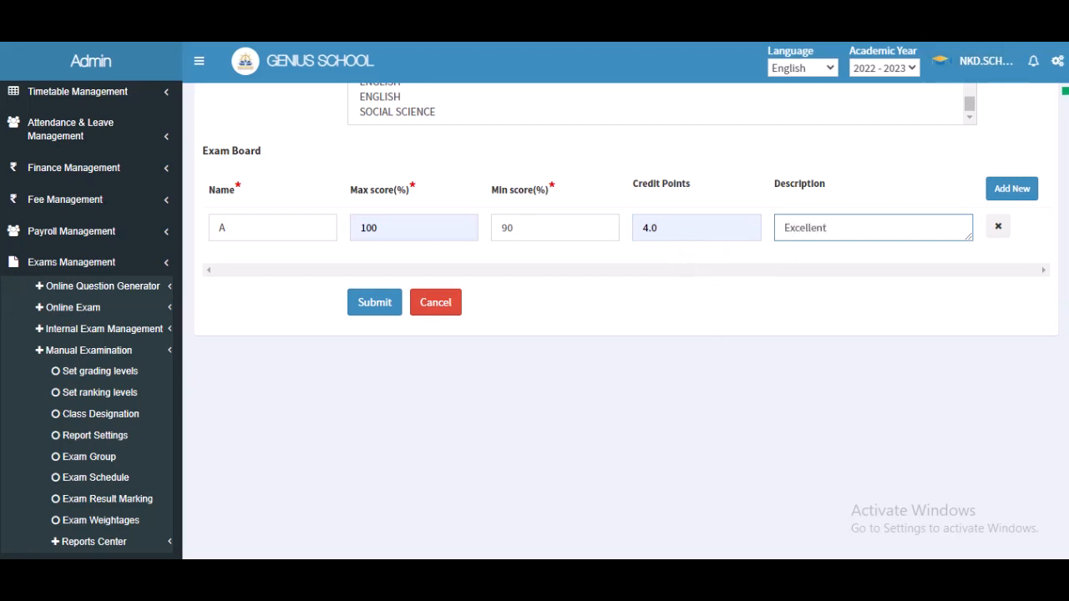
# Add grades B (90–80, 3.7, Very Good), C (80–70, 3.0, Good), D (70–60, 2.0, Fair) and E (60–50, 1.0, Fail), and submit them.
pyautogui.click(1020, 196)
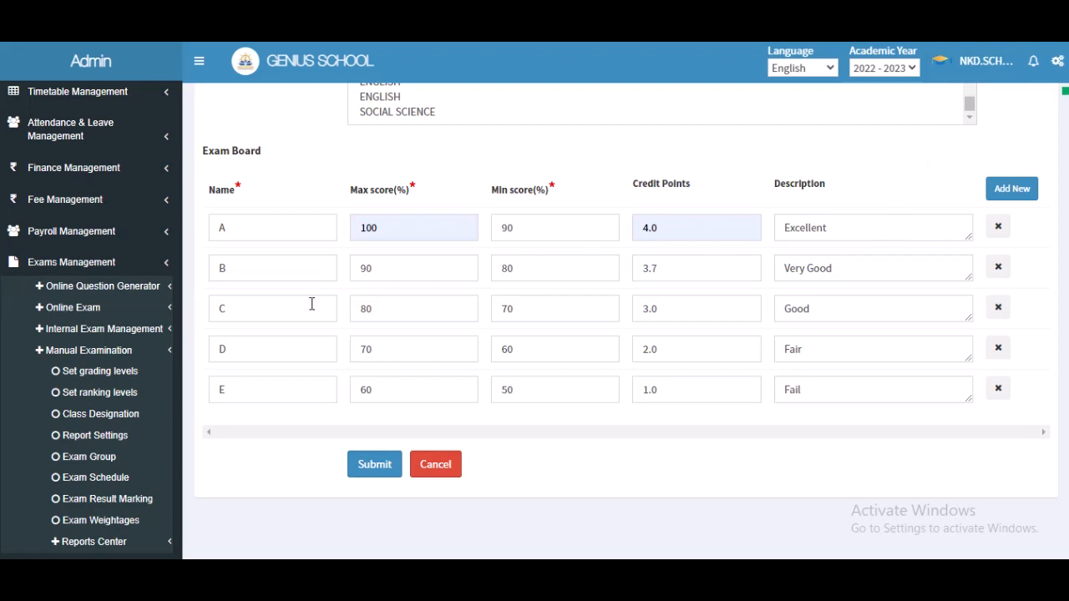
pyautogui.click(388, 462)
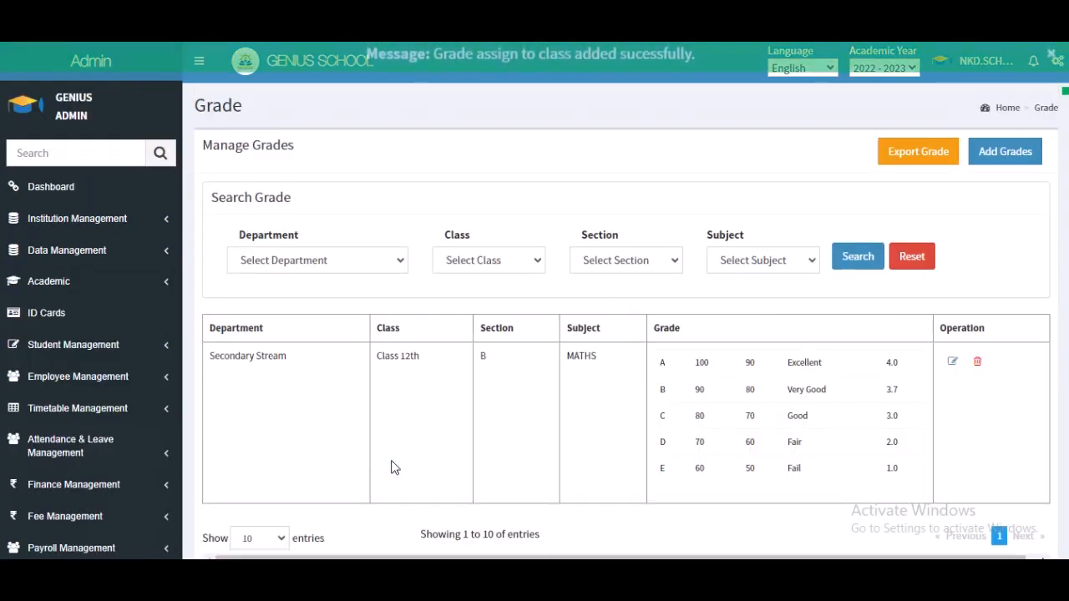
pyautogui.scroll(-1, 489, 420)
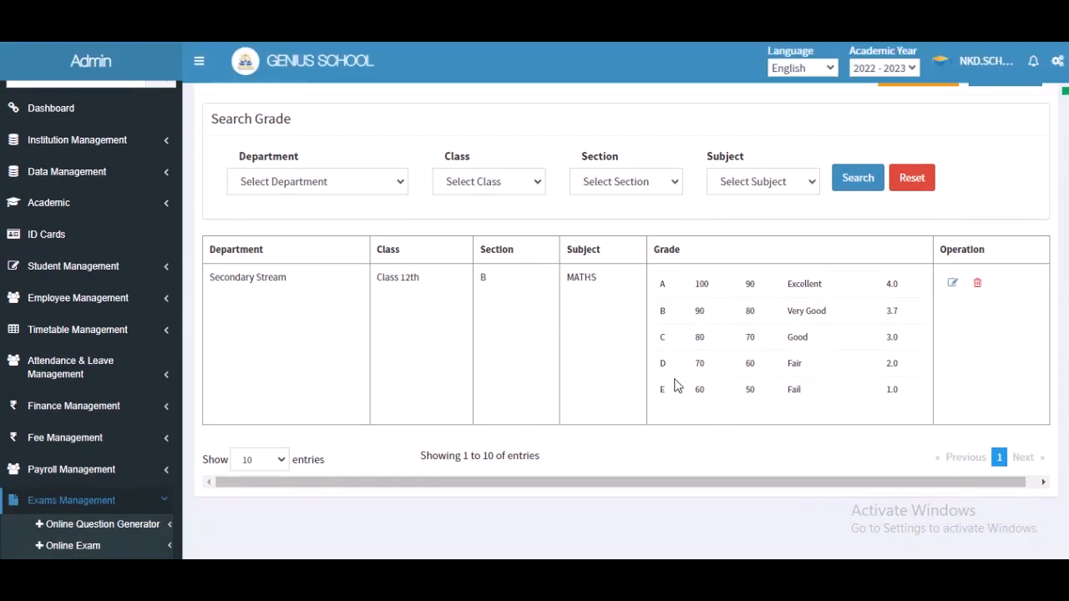
# Open the manual examination's ranking levels and start adding new rankings.
pyautogui.scroll(-1, 104, 525)
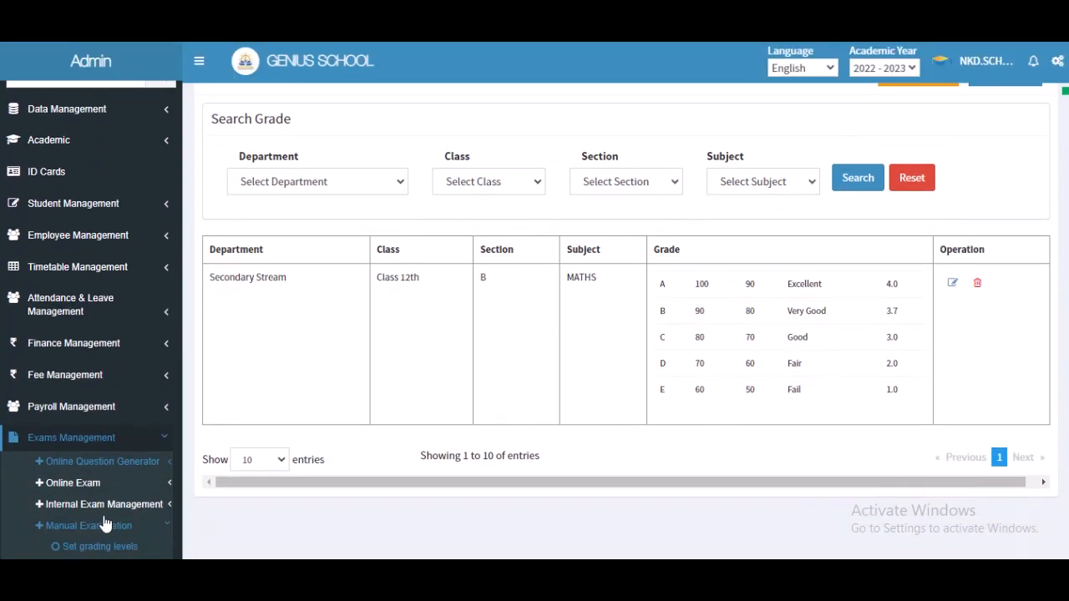
pyautogui.scroll(-3, 104, 525)
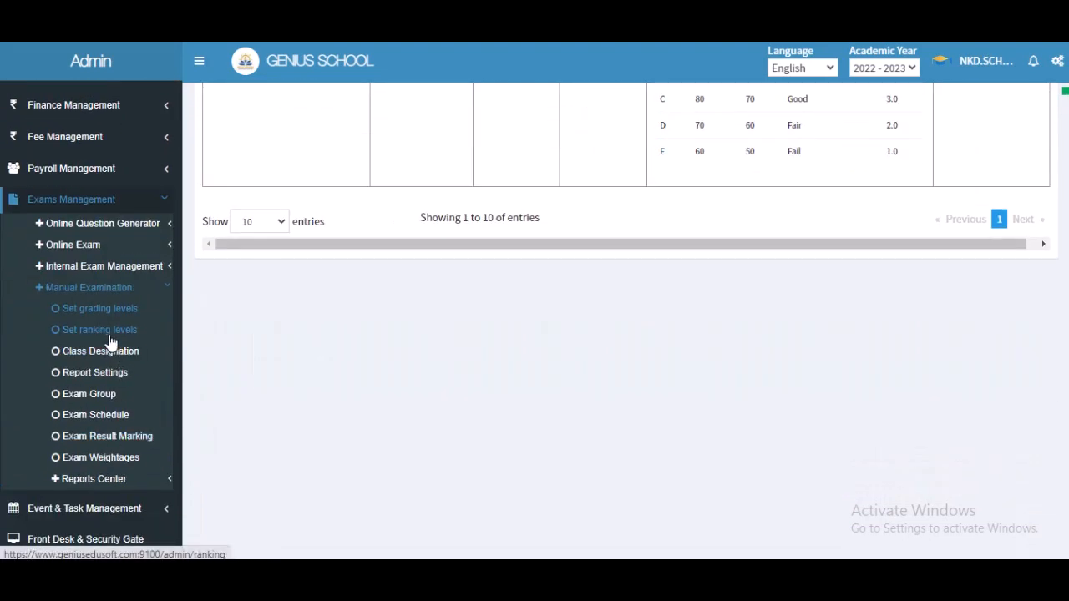
pyautogui.click(100, 330)
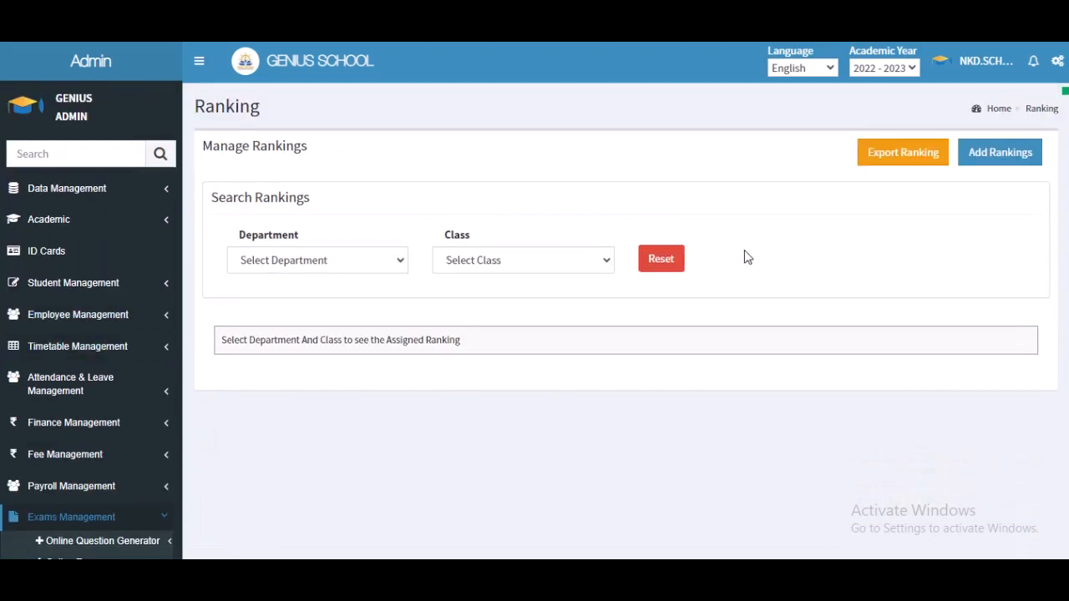
pyautogui.click(988, 162)
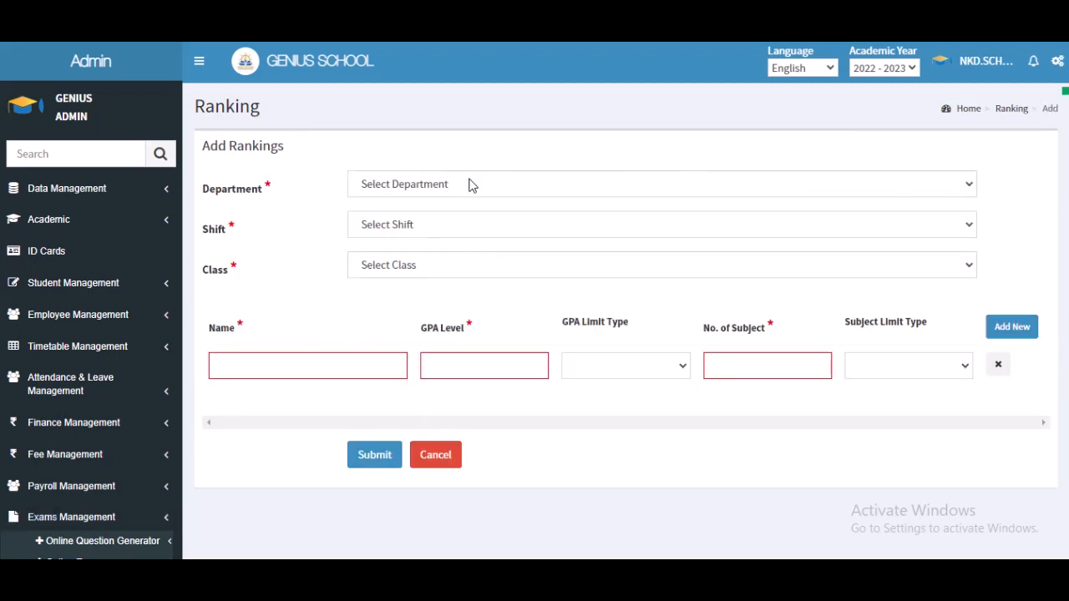
# Set the rankings' department to Secondary Stream, shift to Morning, class to Class 12th and semester to 1.
pyautogui.click(423, 187)
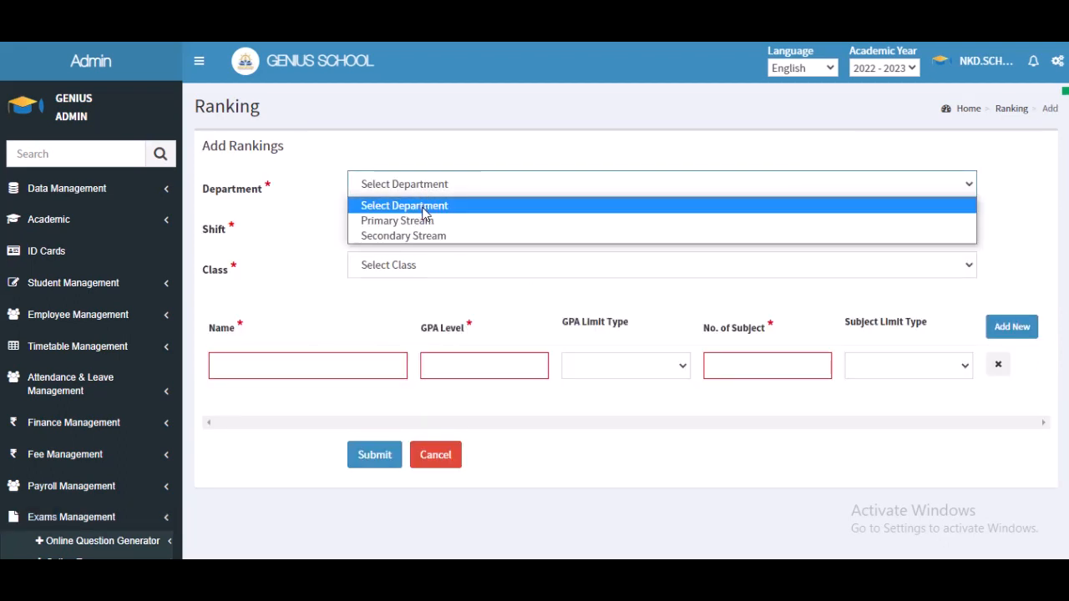
pyautogui.click(432, 237)
pyautogui.click(430, 223)
pyautogui.click(432, 245)
pyautogui.click(432, 266)
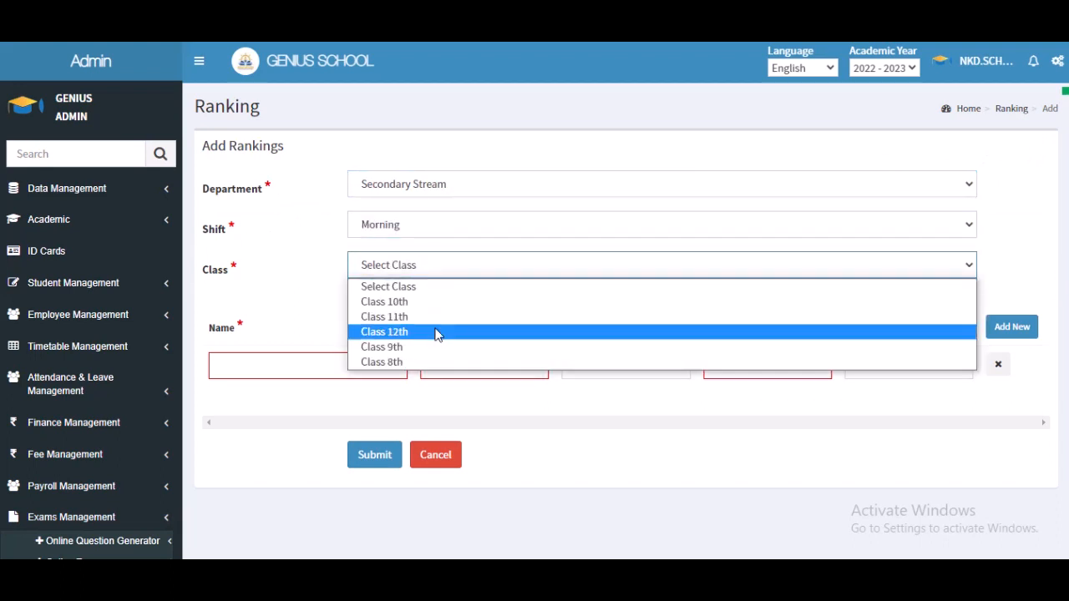
pyautogui.click(436, 335)
pyautogui.click(437, 308)
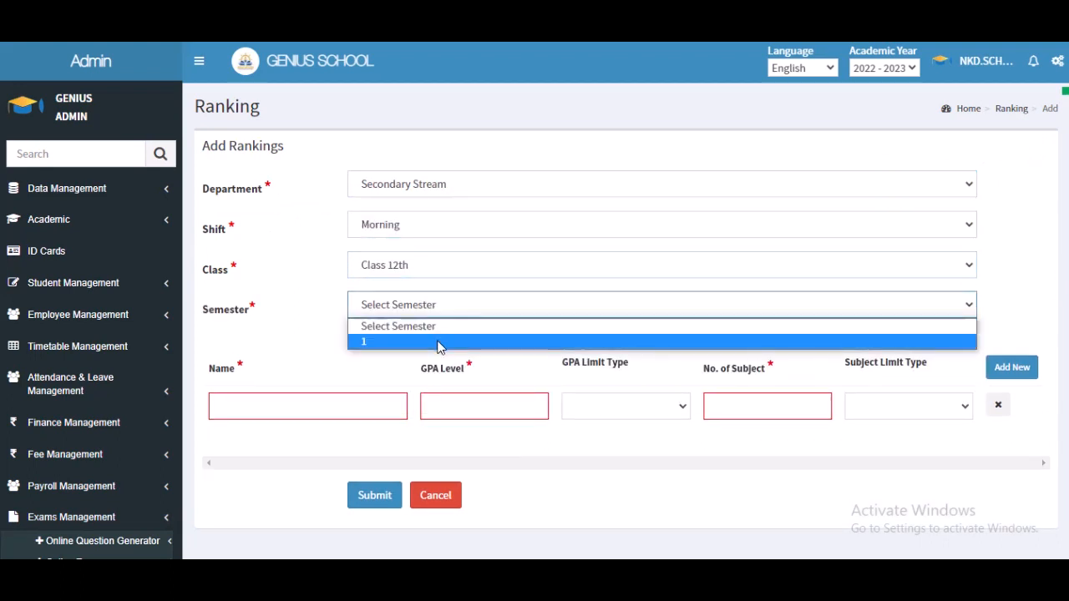
pyautogui.click(439, 343)
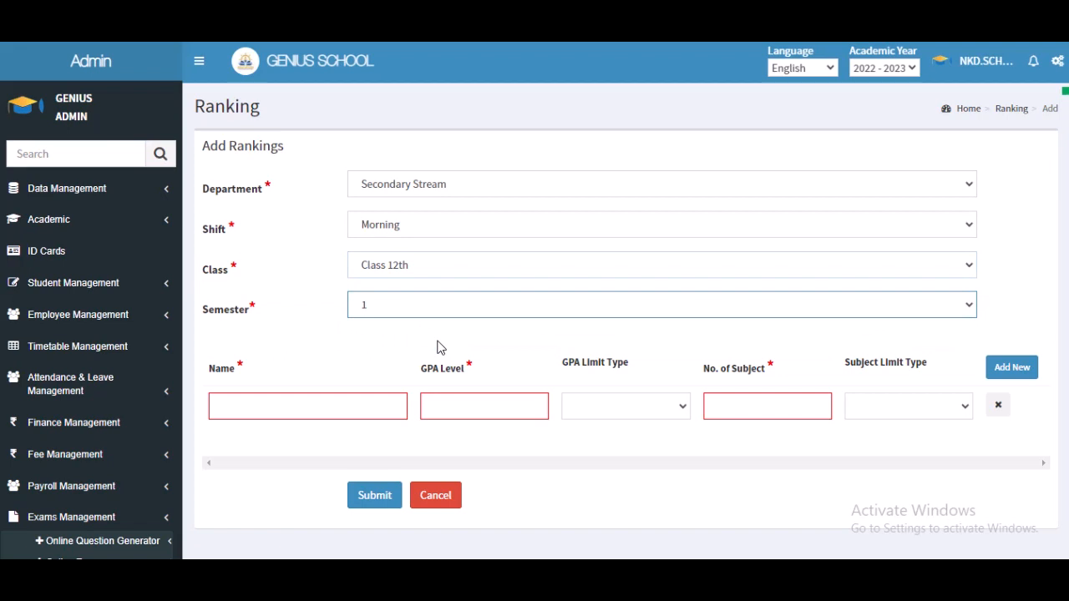
# Define the ranking 1st Rank with GPA level 90, GPA limit Greater than, 5 subjects and subject limit Exact.
pyautogui.click(336, 404)
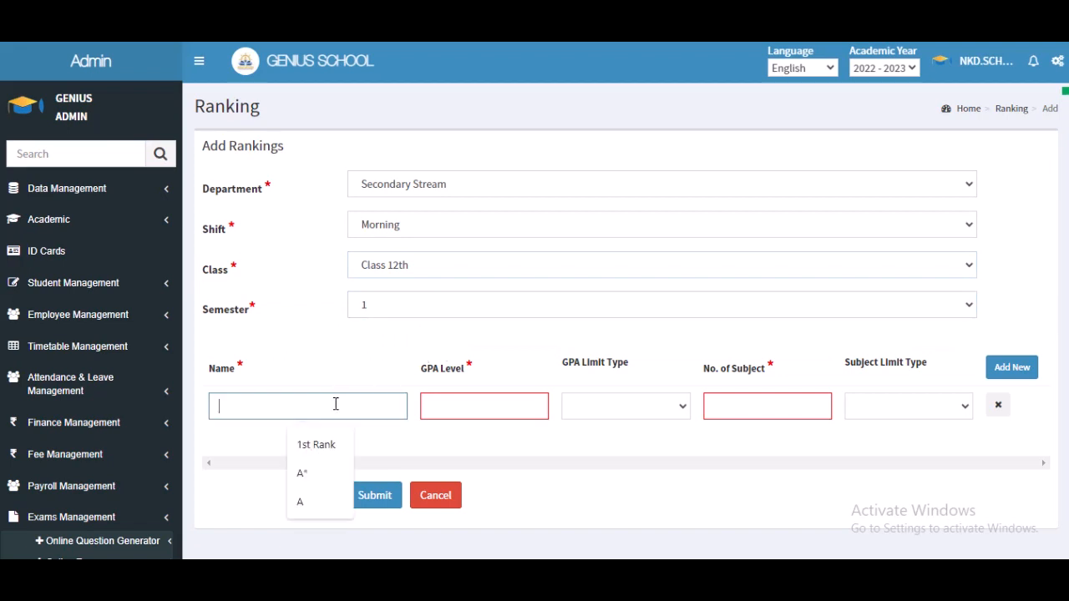
pyautogui.click(317, 445)
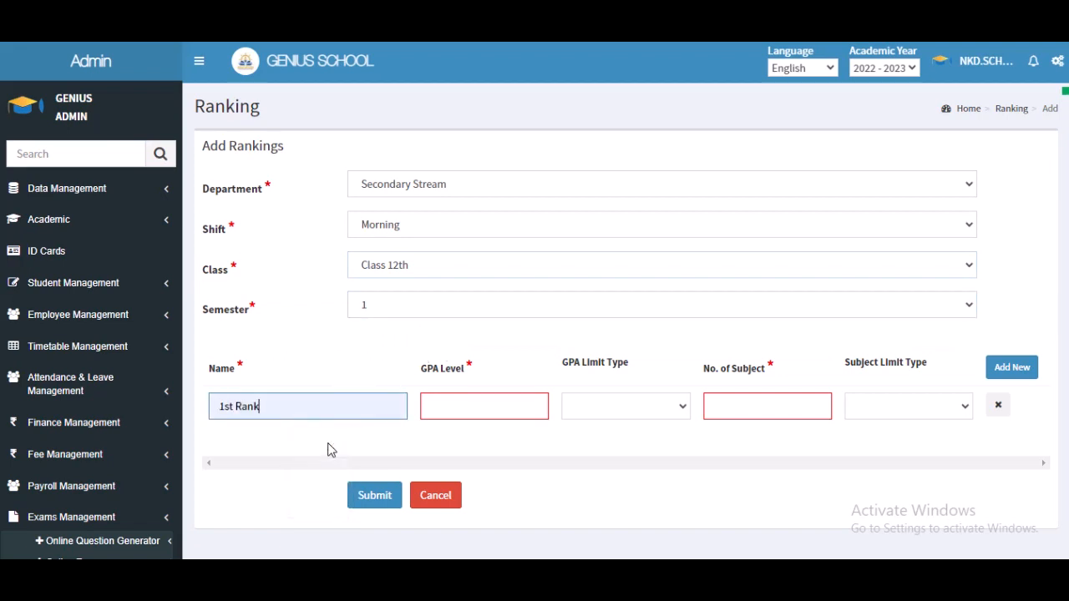
pyautogui.click(463, 415)
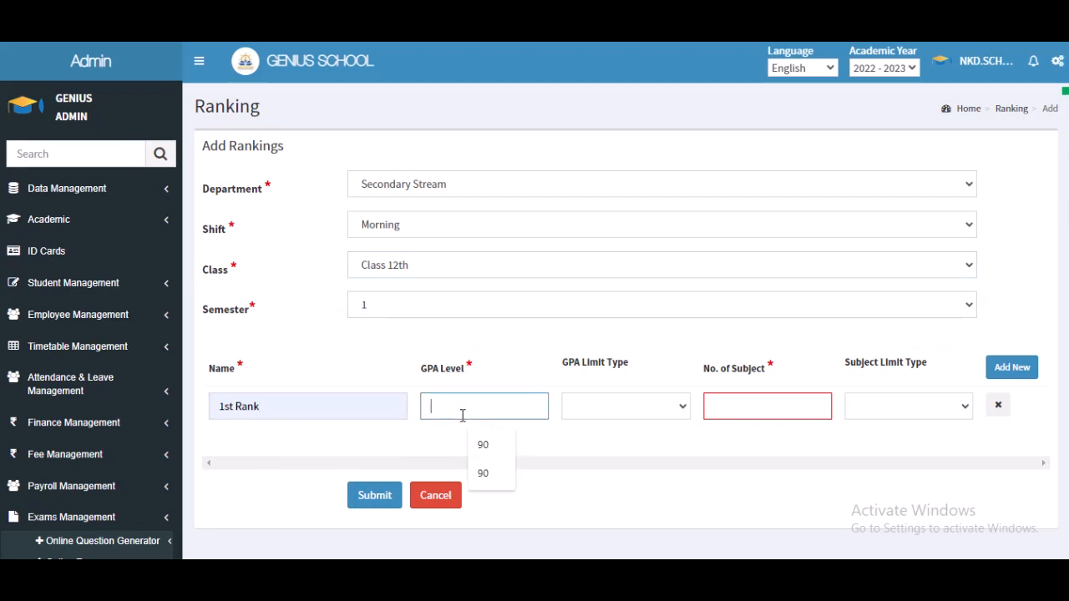
pyautogui.click(482, 447)
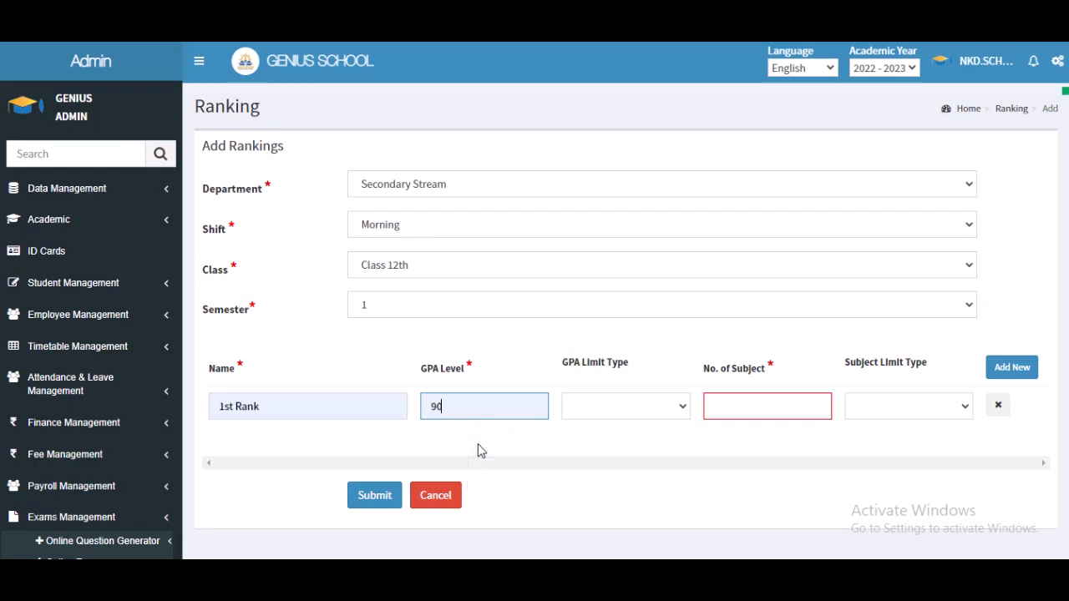
pyautogui.click(653, 409)
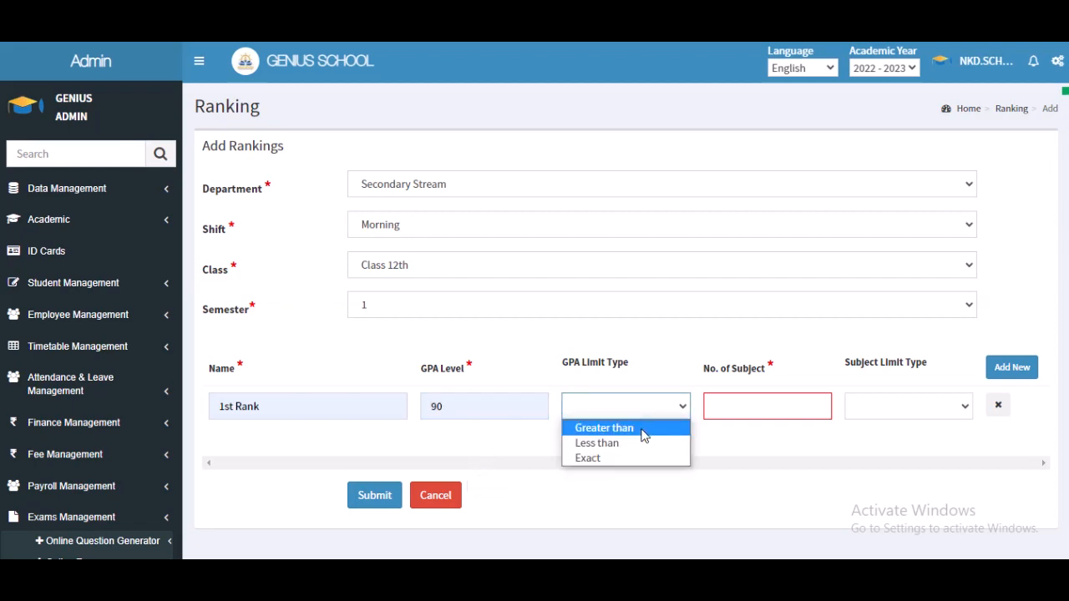
pyautogui.click(644, 428)
pyautogui.click(769, 415)
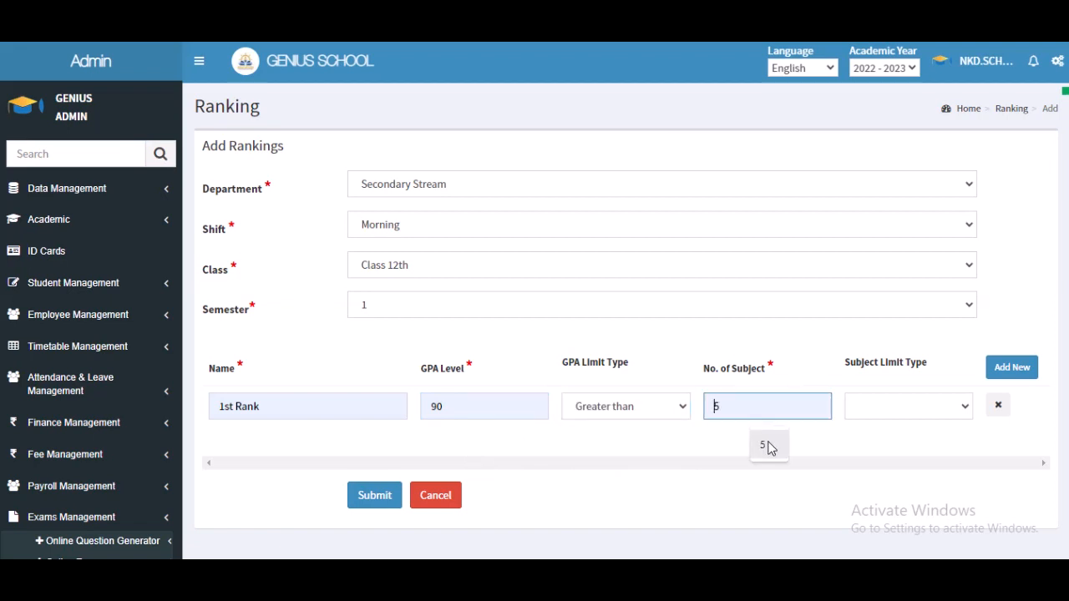
pyautogui.click(769, 447)
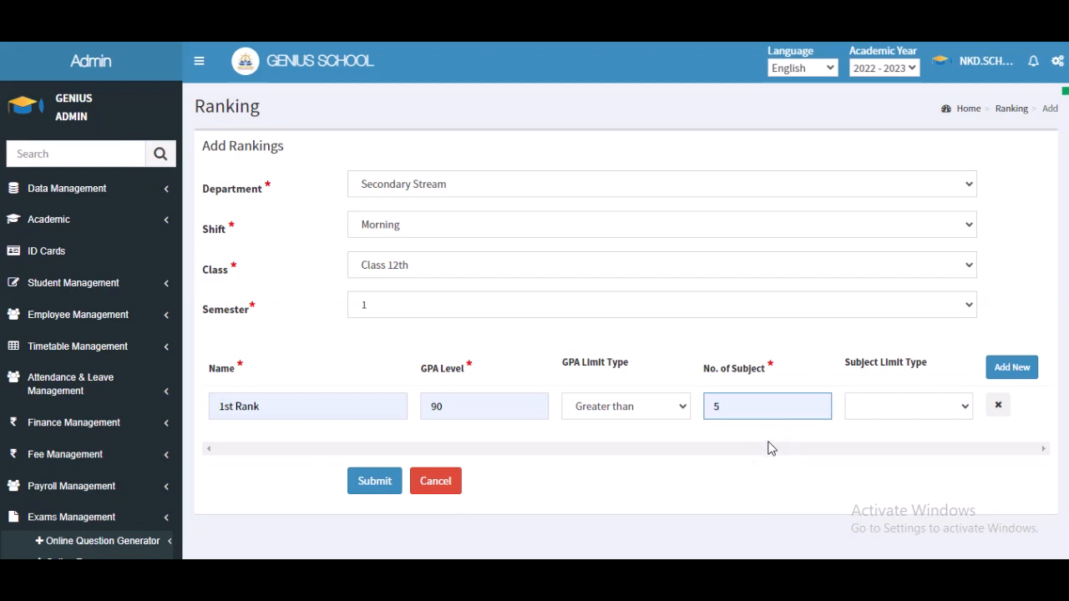
pyautogui.click(871, 408)
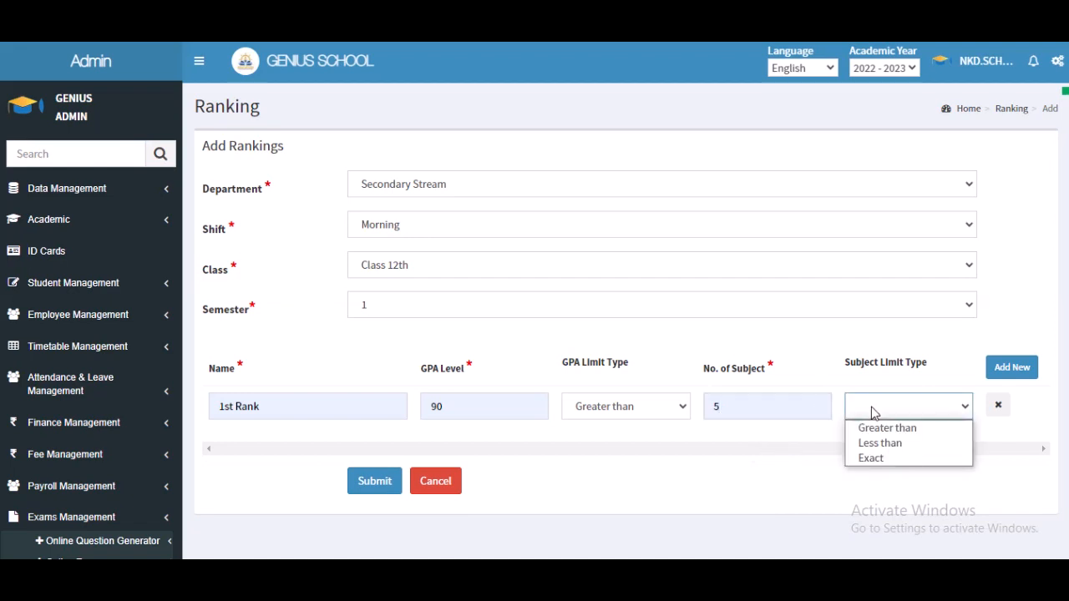
pyautogui.click(871, 458)
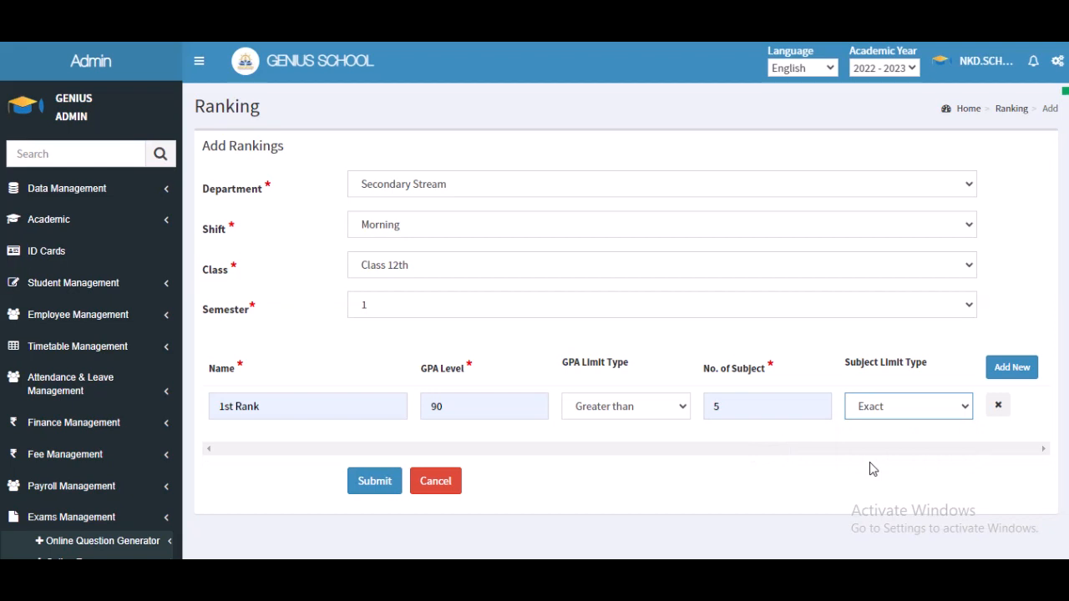
# Add 2nd Rank (GPA 80) and 3rd Rank (GPA 70), both Greater than with exactly 5 subjects, and submit the rankings.
pyautogui.click(1014, 369)
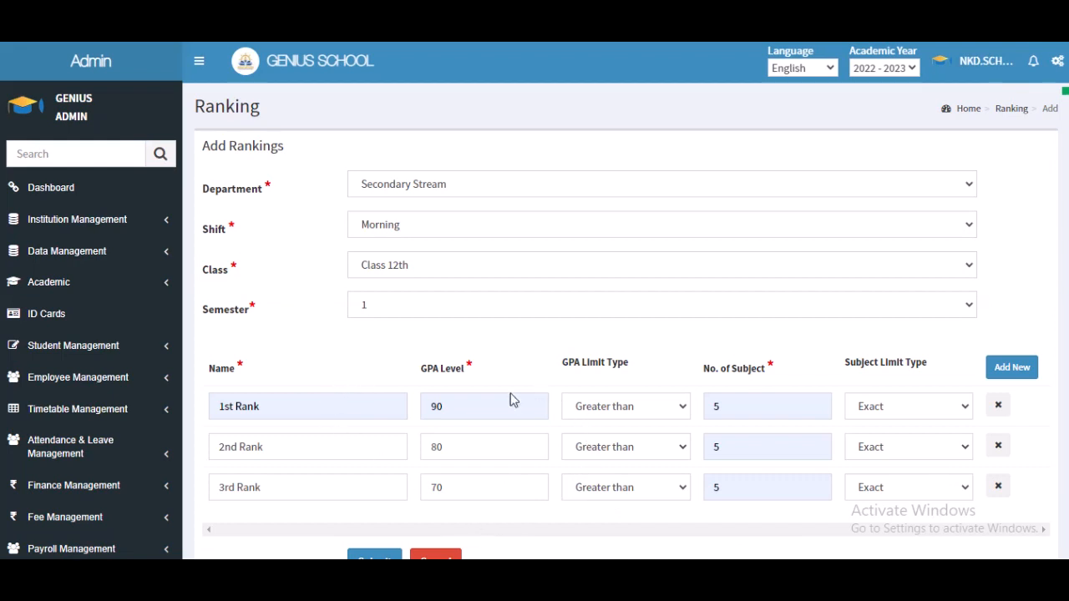
pyautogui.scroll(-2, 739, 443)
pyautogui.click(375, 404)
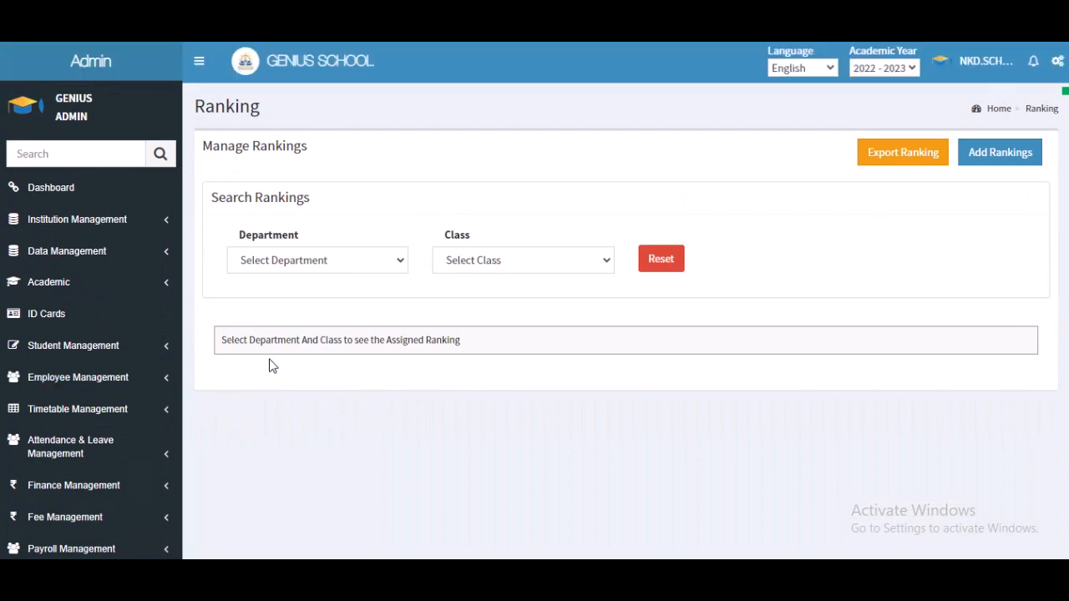
# Look up the assigned rankings for the Secondary Stream department and Class 12th.
pyautogui.click(367, 259)
pyautogui.click(358, 313)
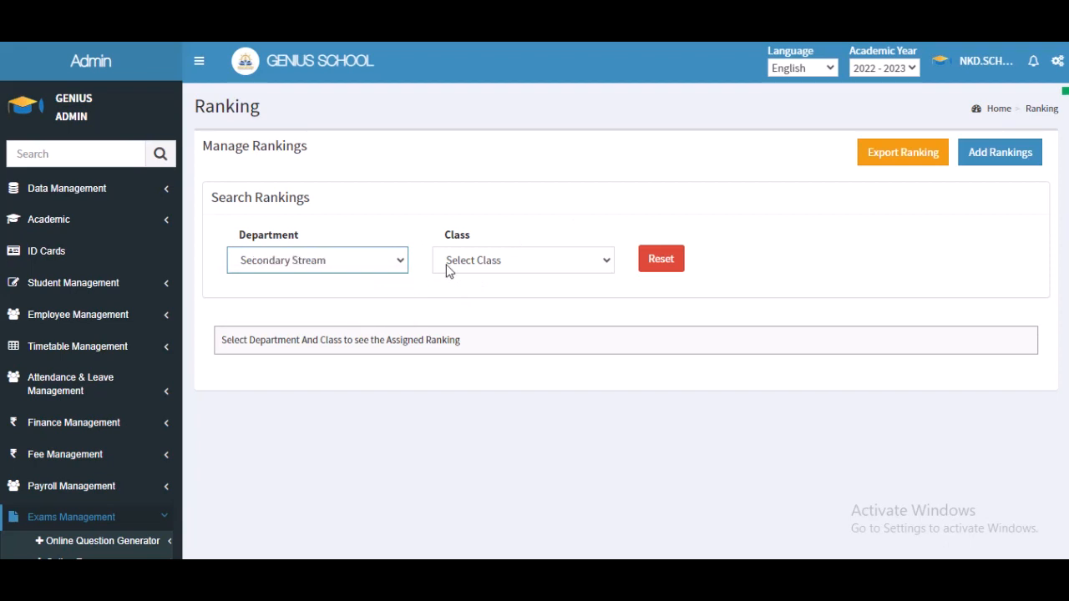
pyautogui.click(446, 264)
pyautogui.click(463, 334)
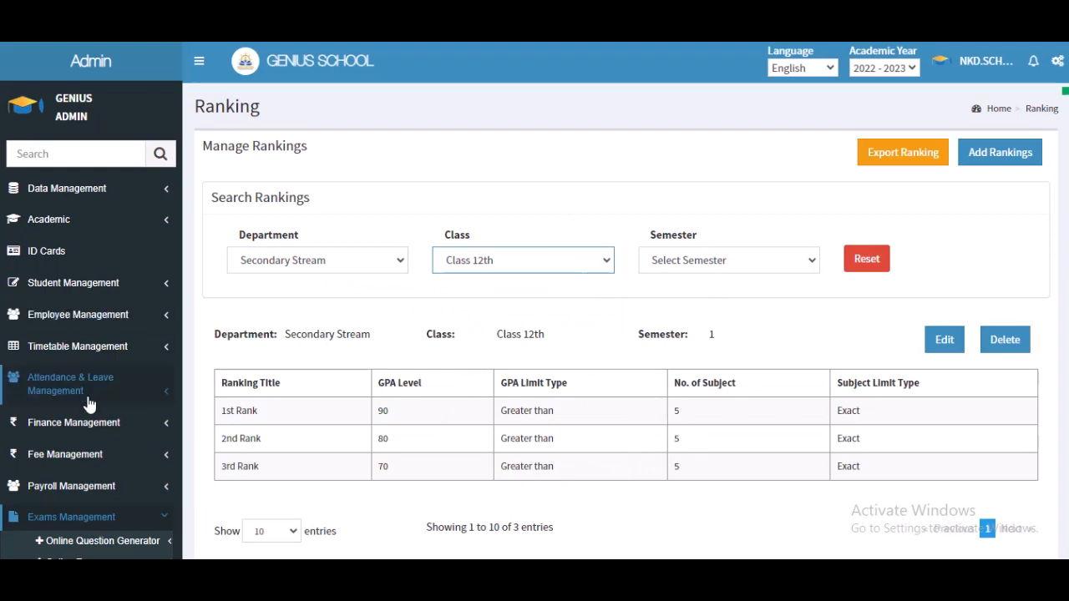
# Open the manual examination's Class Designation page and start adding a class designation.
pyautogui.scroll(-4, 92, 380)
pyautogui.click(103, 353)
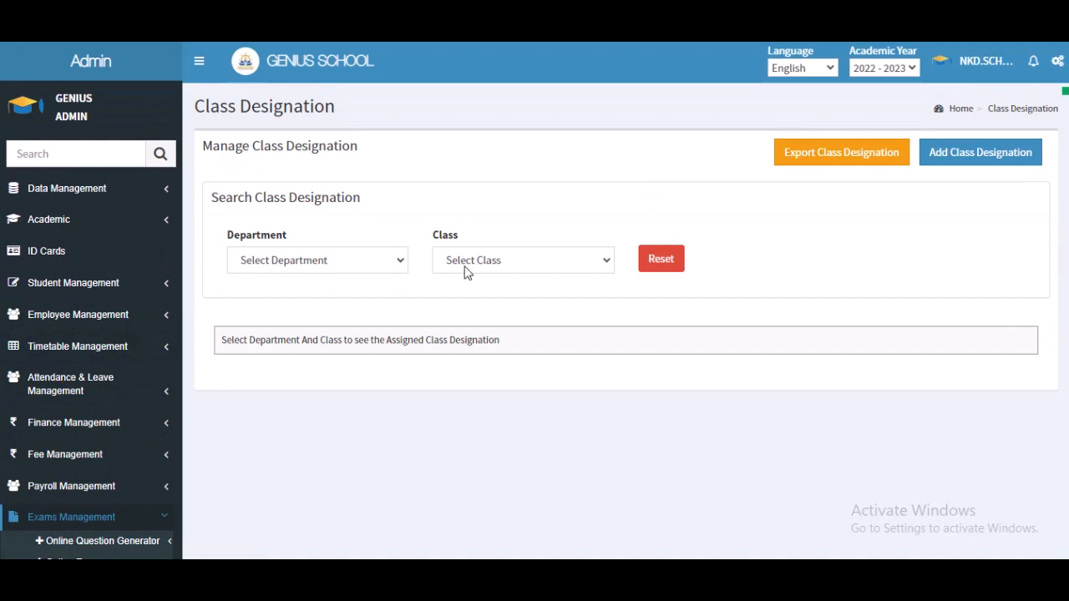
pyautogui.click(955, 158)
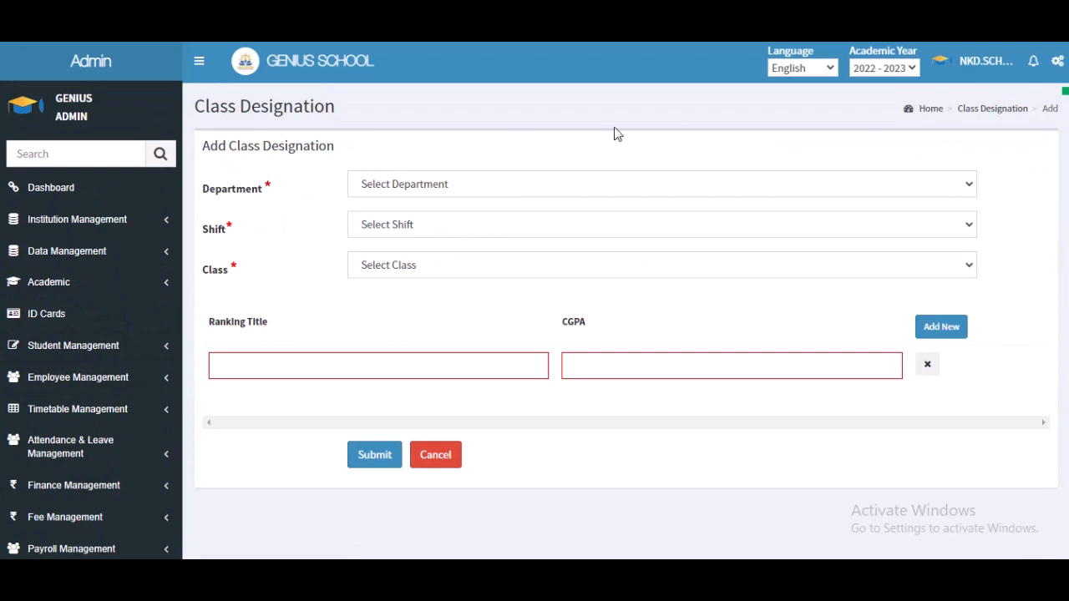
# Set the class designation's department to Secondary Stream, shift to Morning, class to Class 12th and semester to 1.
pyautogui.click(380, 186)
pyautogui.click(391, 236)
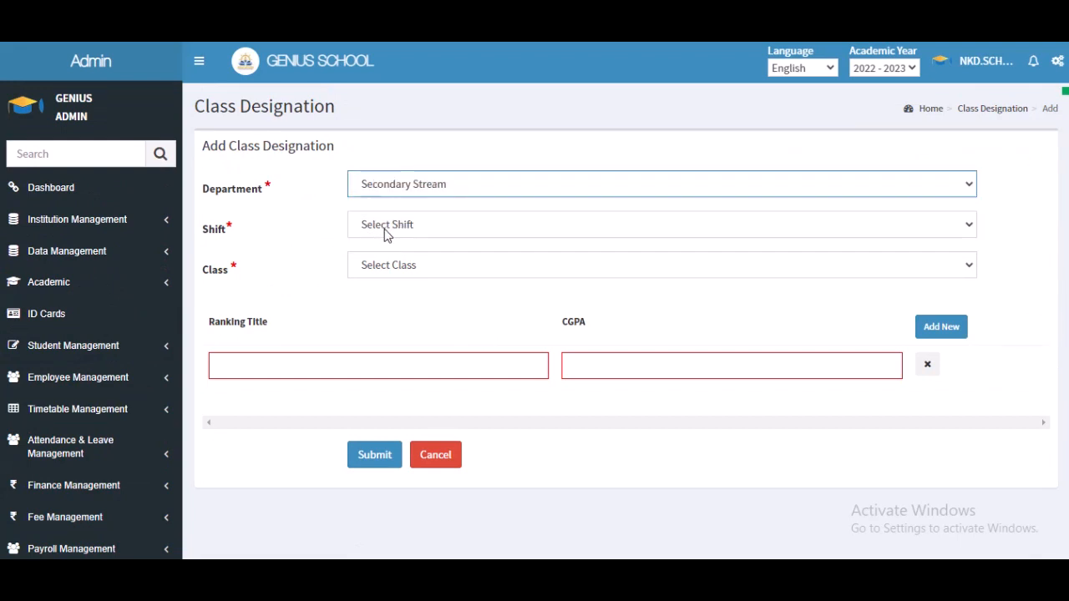
pyautogui.click(385, 227)
pyautogui.click(396, 261)
pyautogui.click(400, 267)
pyautogui.click(393, 332)
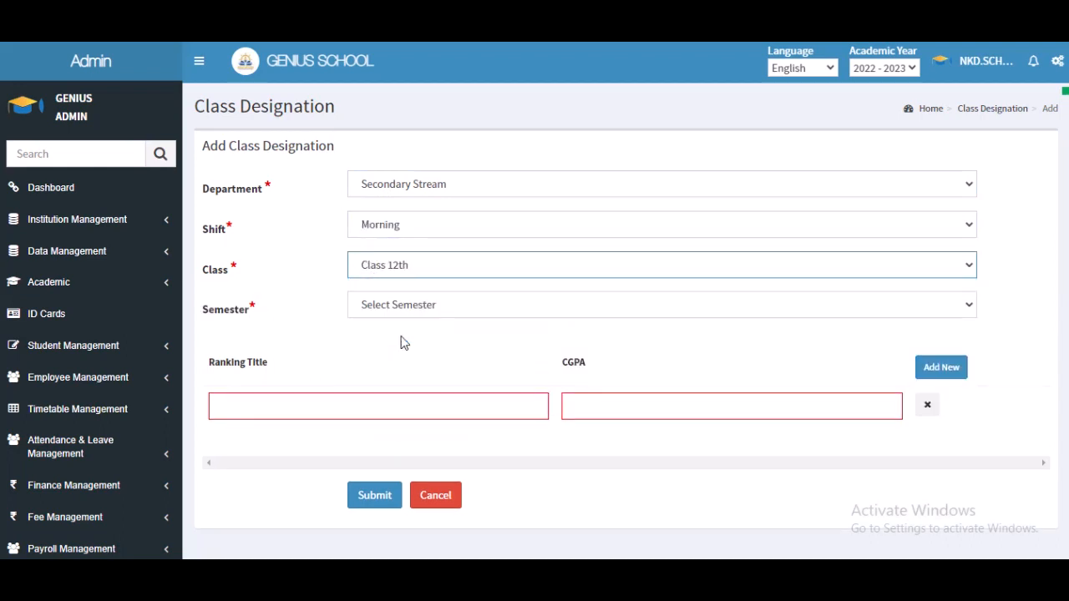
pyautogui.click(389, 314)
pyautogui.click(392, 341)
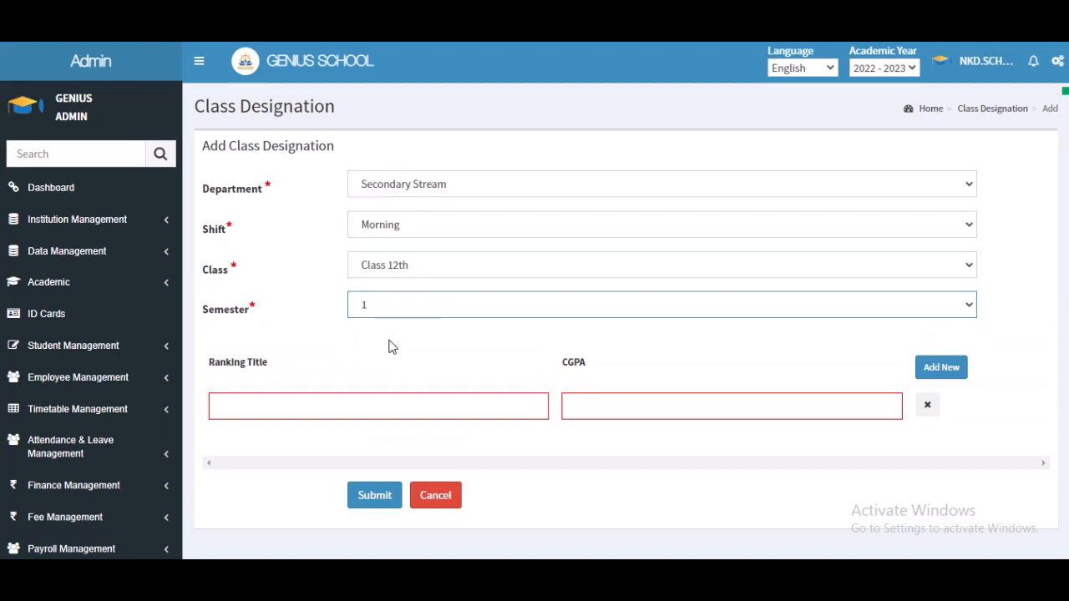
# Enter 1st Rank as the first ranking title of the class designation, with a CGPA of 90.
pyautogui.click(389, 396)
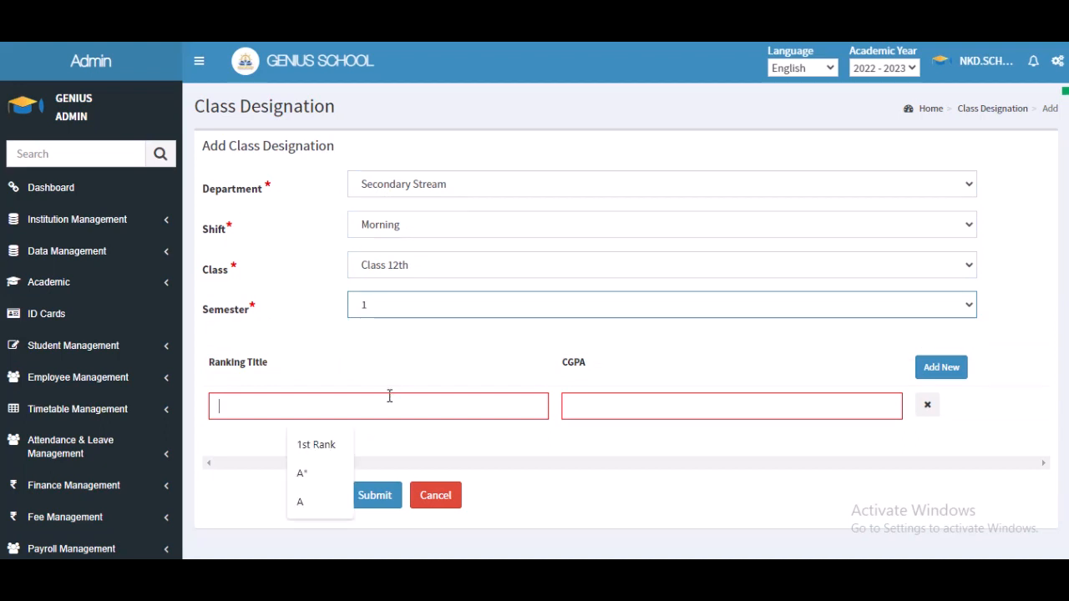
pyautogui.click(326, 455)
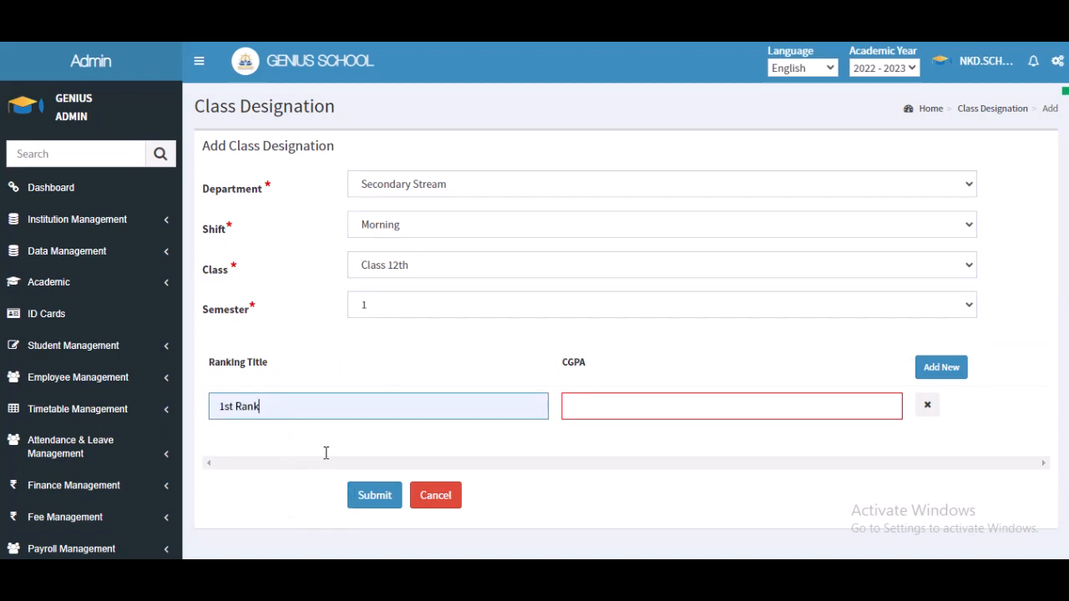
pyautogui.click(574, 408)
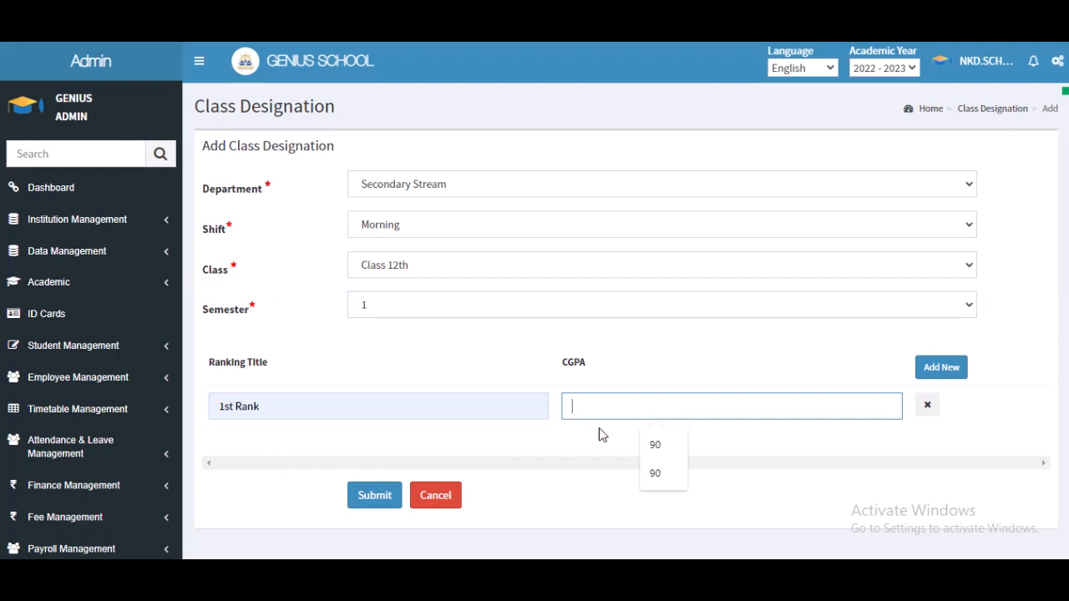
pyautogui.click(665, 450)
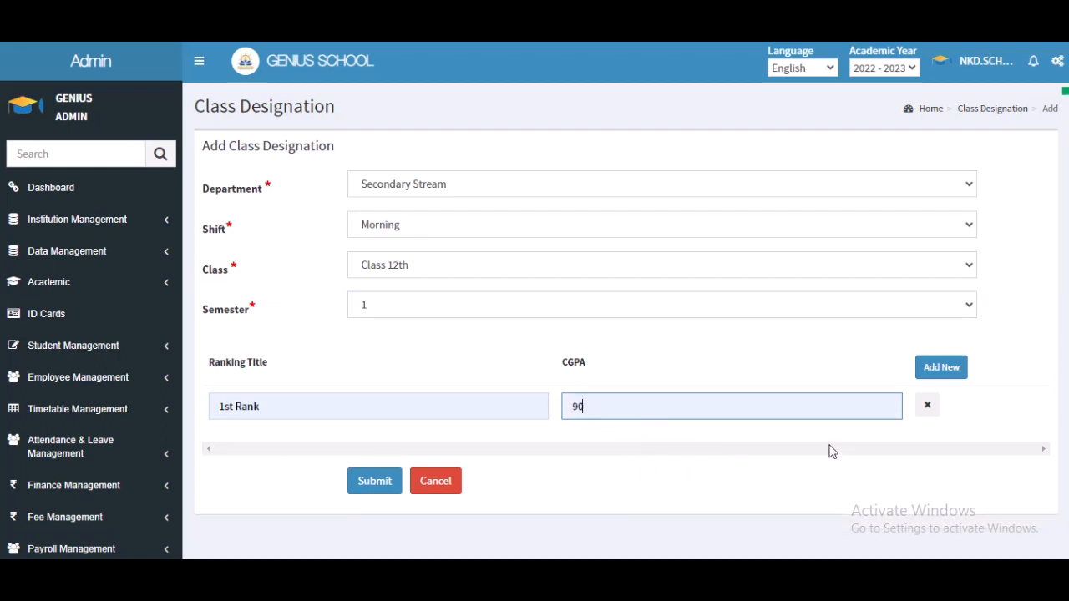
# Add the ranking titles 2nd Rank with CGPA 80 and 3rd Rank with CGPA 70, and submit the class designation.
pyautogui.click(952, 372)
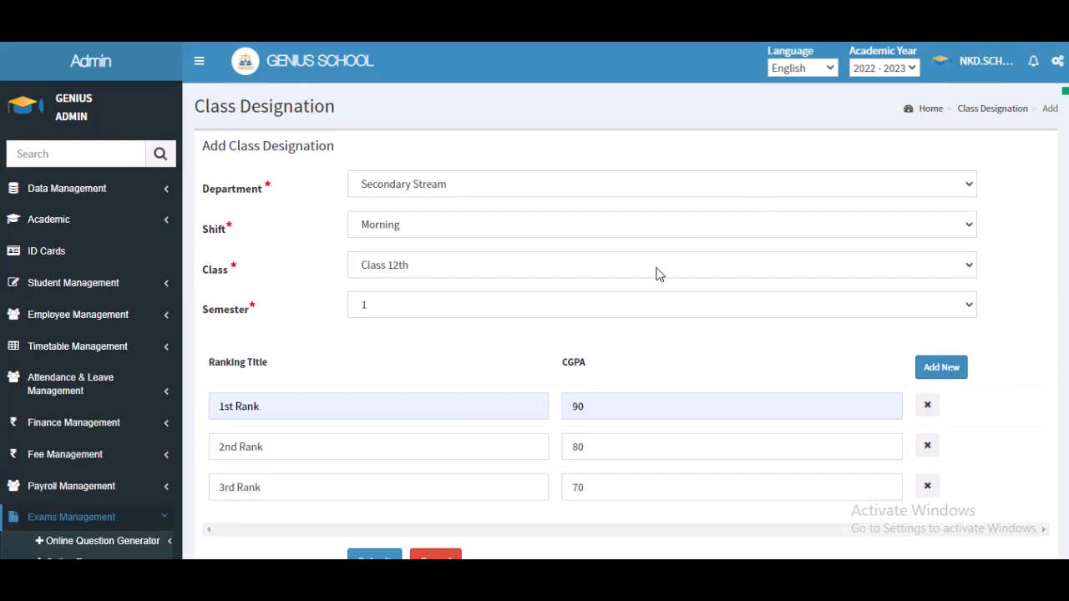
pyautogui.scroll(-2, 604, 339)
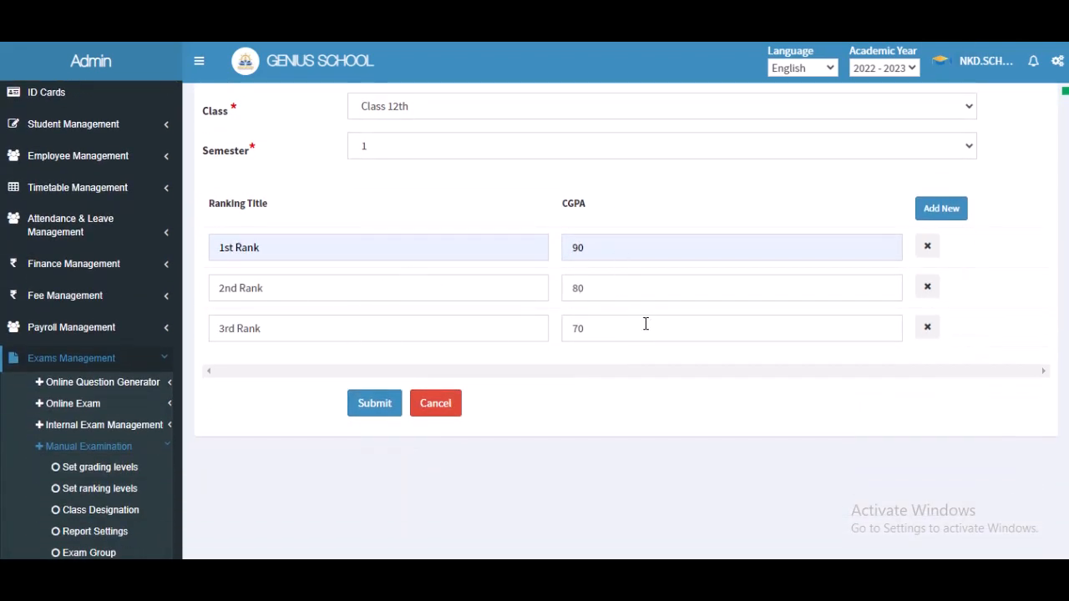
pyautogui.click(374, 403)
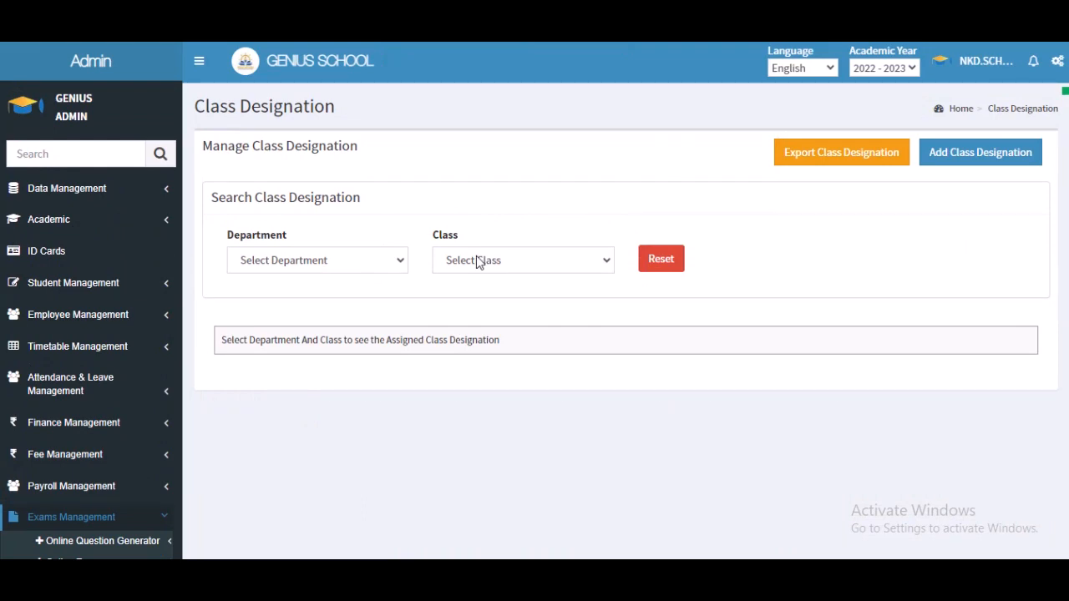
# Open the Report Settings of the manual examination.
pyautogui.scroll(-5, 437, 298)
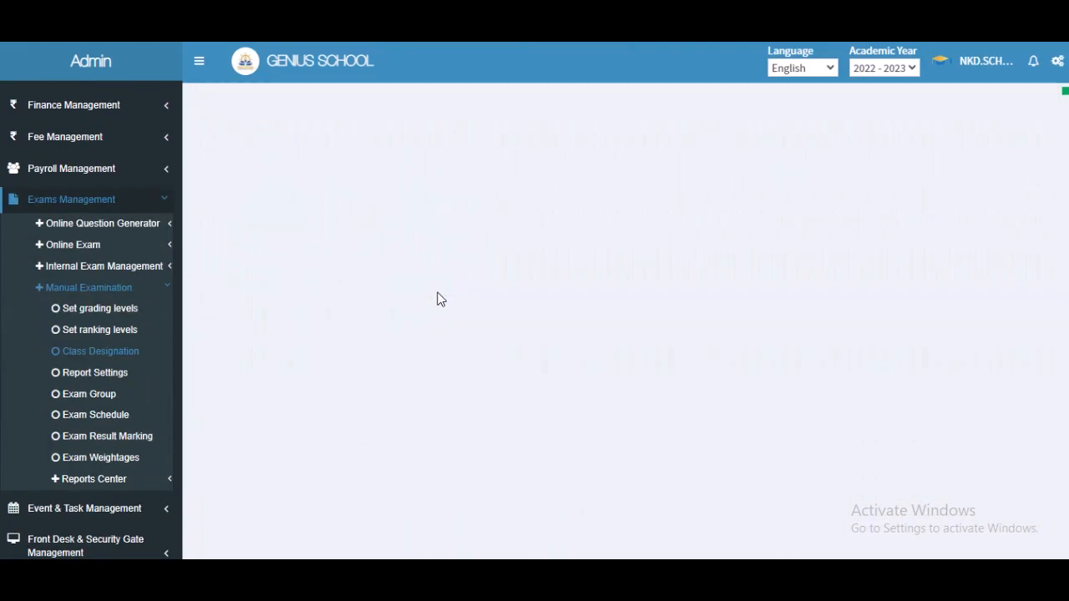
pyautogui.click(111, 380)
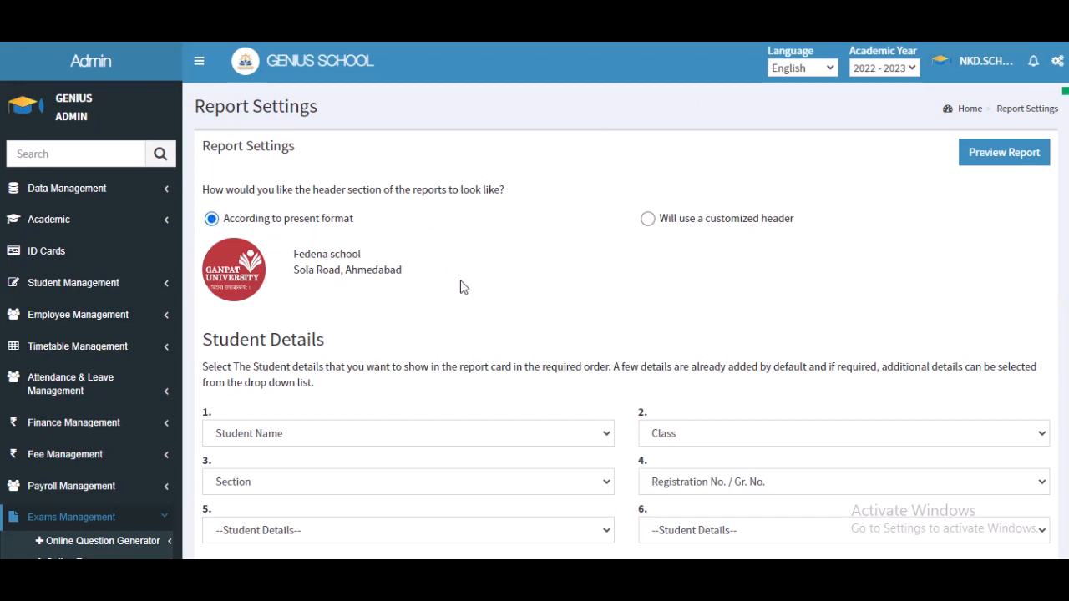
# Try the customized header option for the reports and return to the header according to the present format.
pyautogui.click(650, 220)
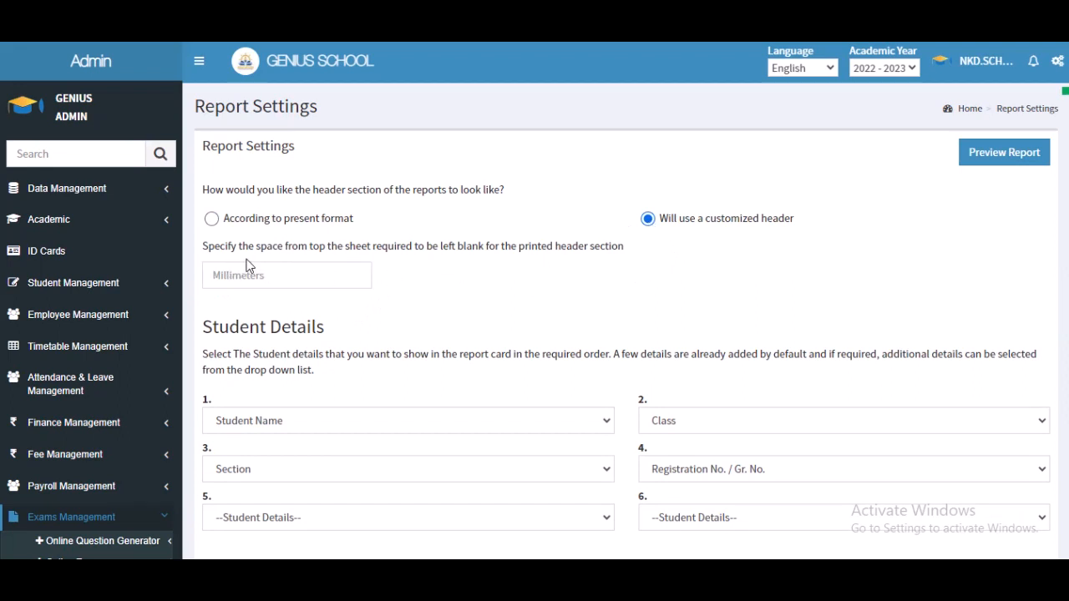
pyautogui.click(212, 219)
# Set student details 5 and 6 to Roll Number and Mother's Name, hide the signature section and save the report settings.
pyautogui.scroll(-2, 334, 272)
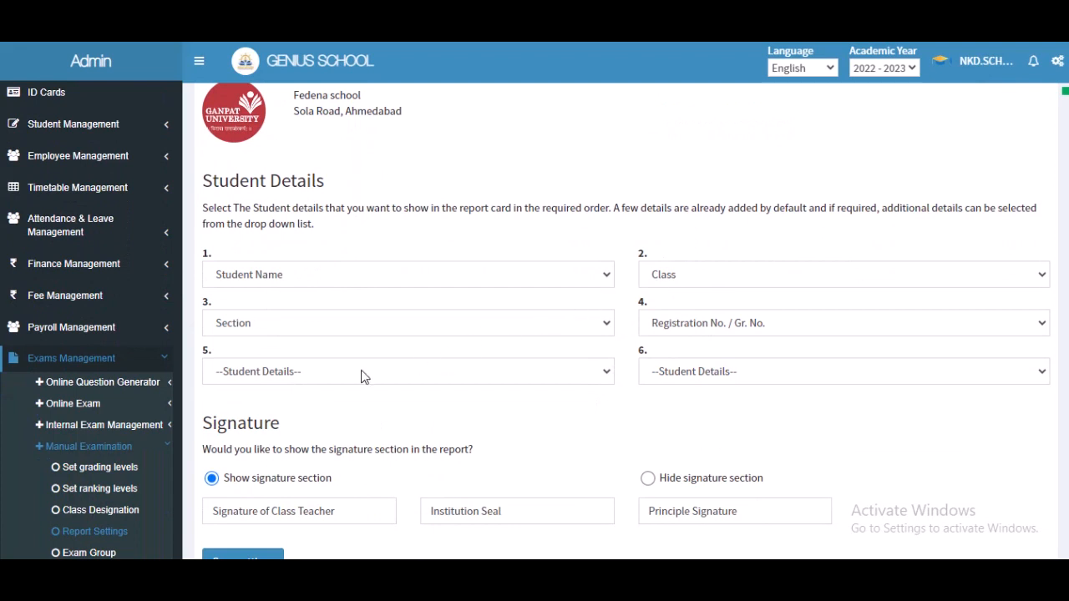
pyautogui.scroll(-2, 364, 373)
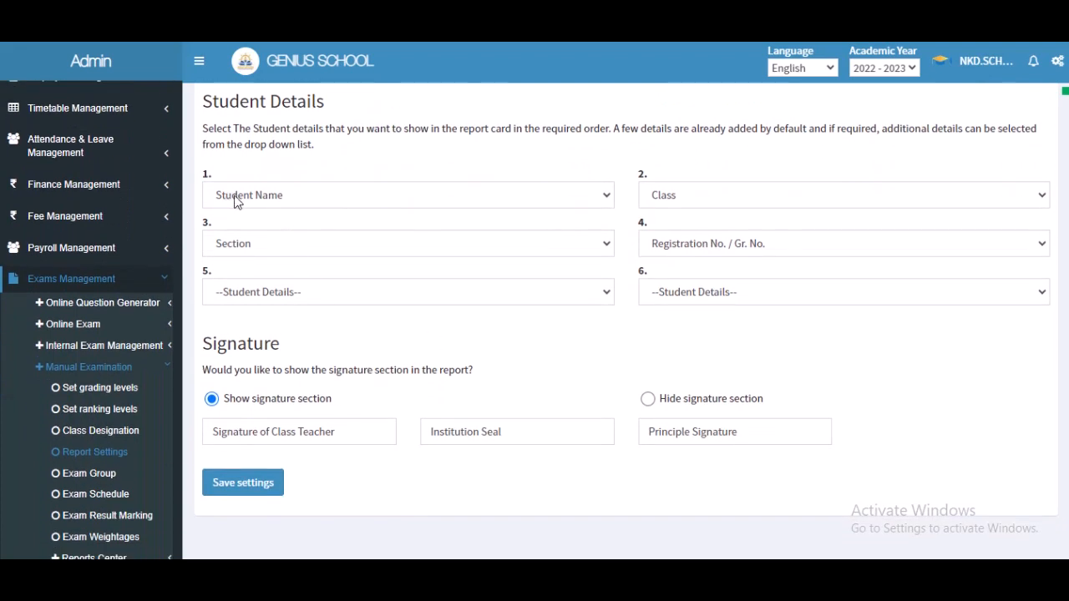
pyautogui.click(282, 294)
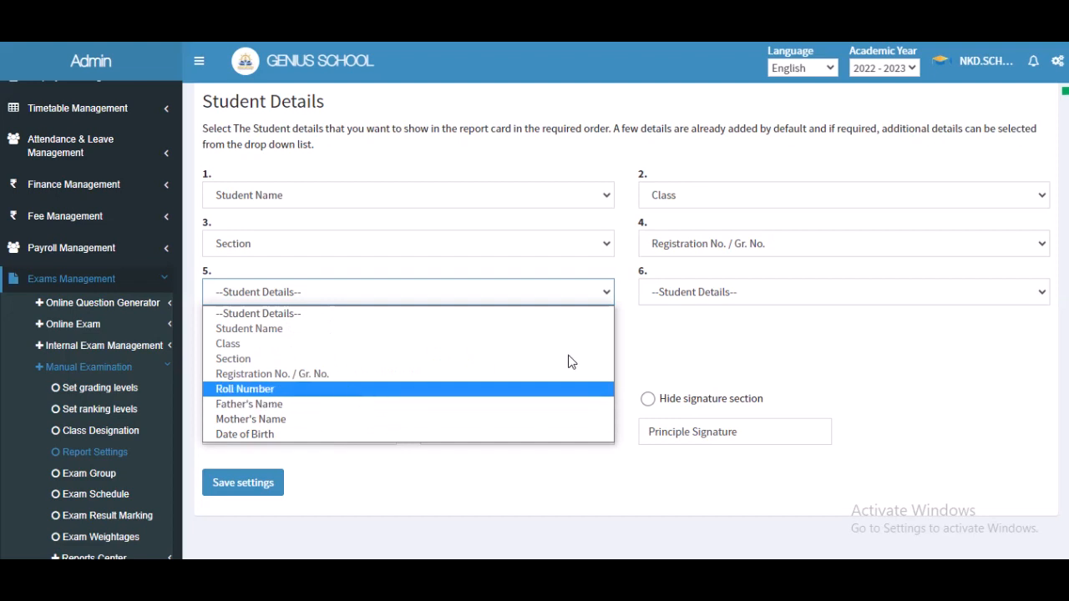
pyautogui.click(668, 355)
pyautogui.scroll(-2, 270, 294)
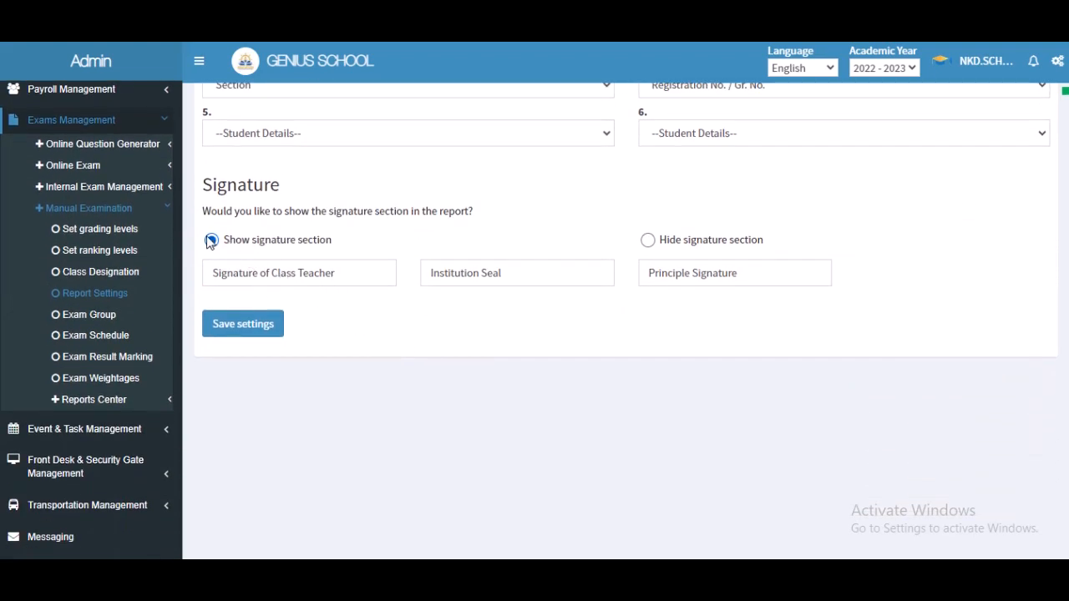
pyautogui.click(648, 240)
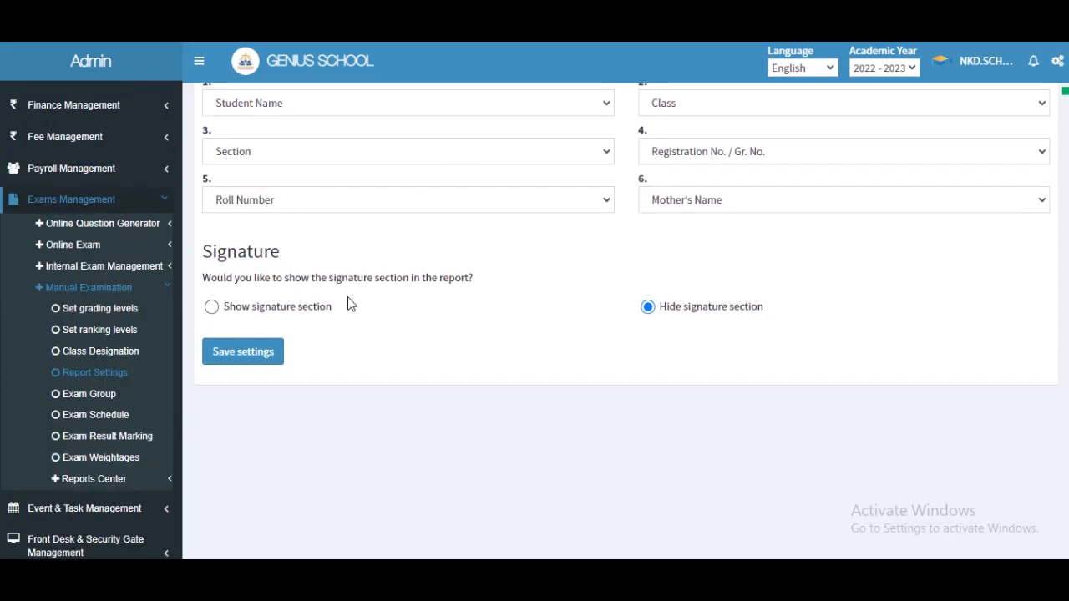
pyautogui.click(248, 354)
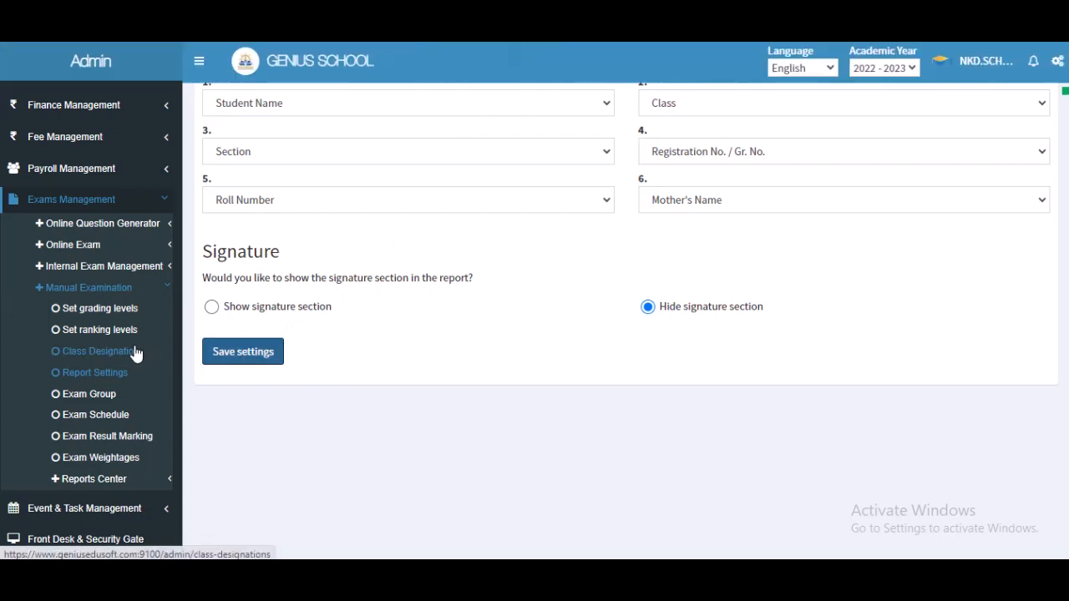
# Start adding a new exam group in the manual examination, with the exam meant for Regular students.
pyautogui.scroll(-1, 136, 354)
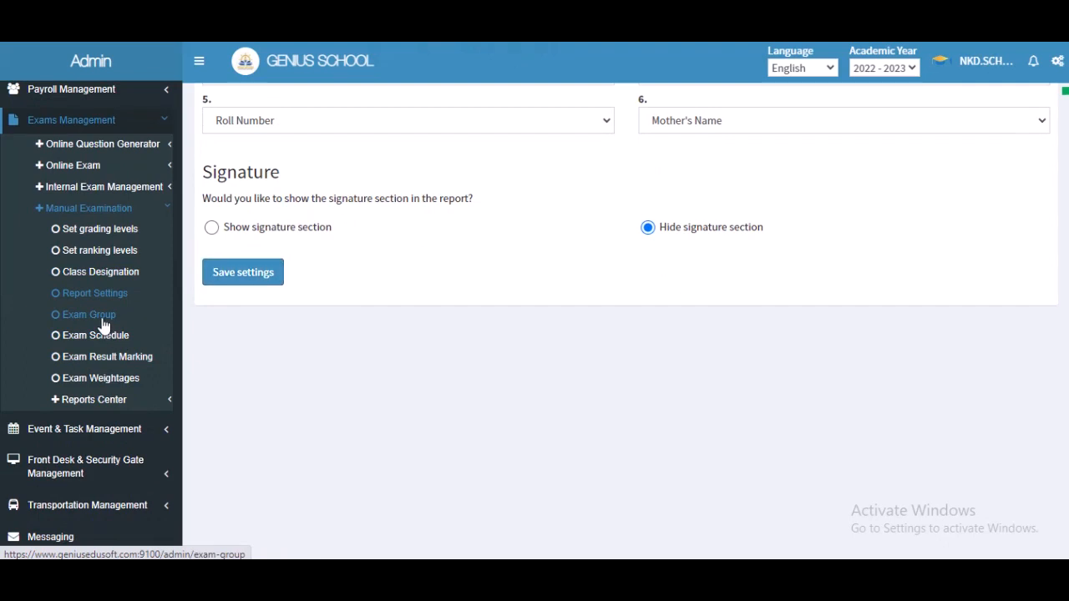
pyautogui.click(103, 323)
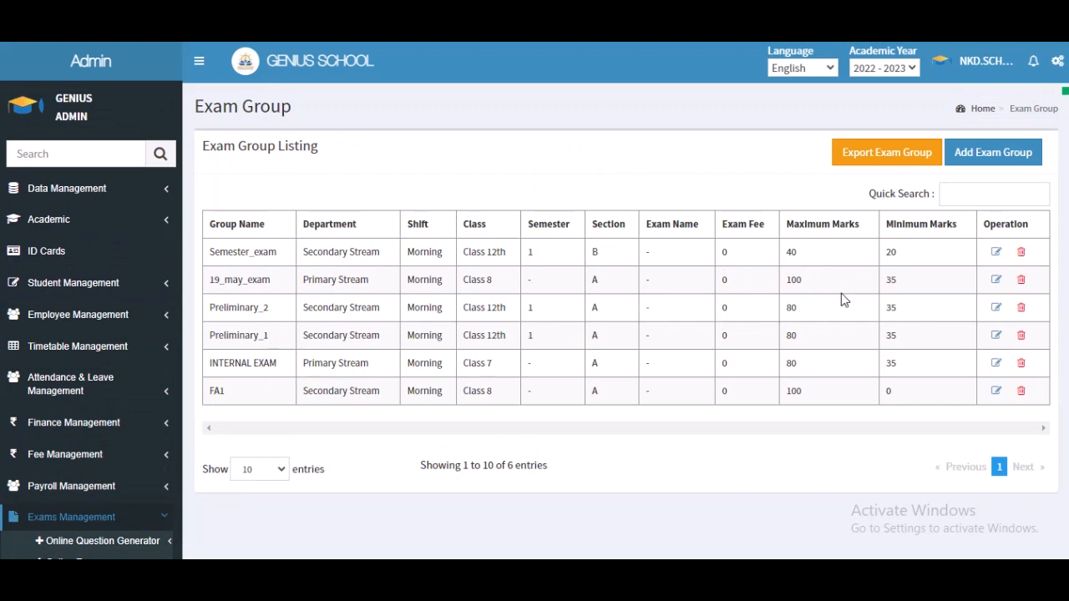
pyautogui.click(983, 158)
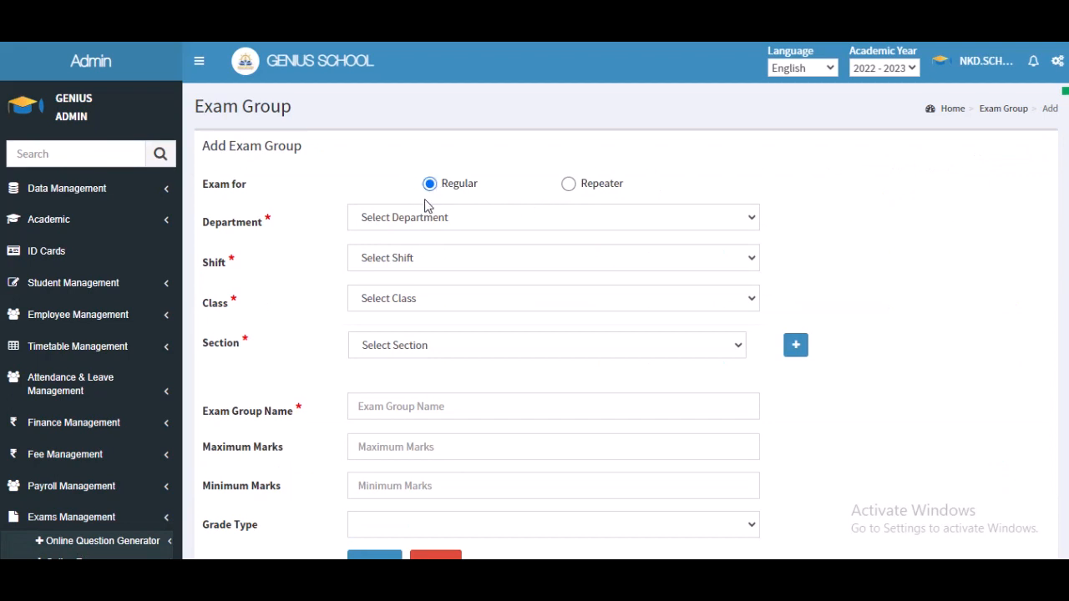
pyautogui.click(572, 184)
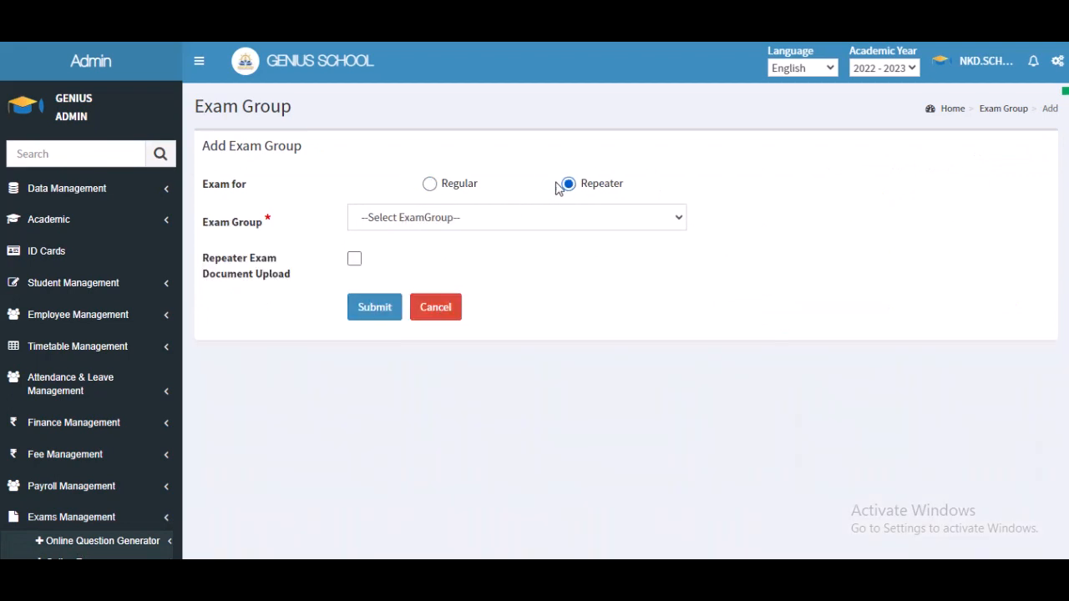
pyautogui.click(430, 185)
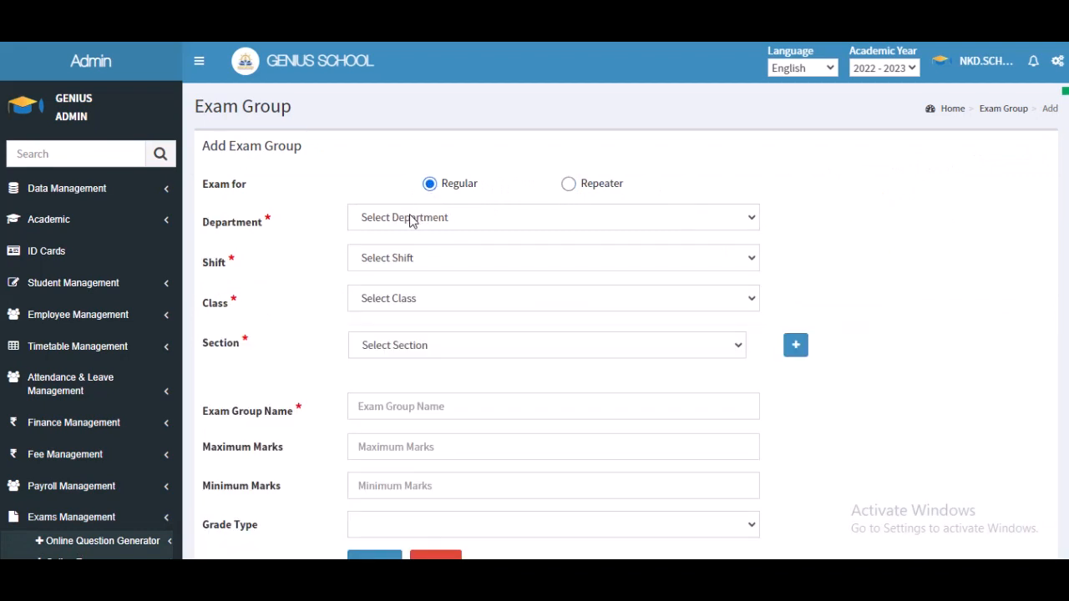
# Set the exam group's department to Secondary Stream, shift to Morning, class to Class 12th and semester to 1.
pyautogui.click(409, 220)
pyautogui.click(400, 269)
pyautogui.click(392, 261)
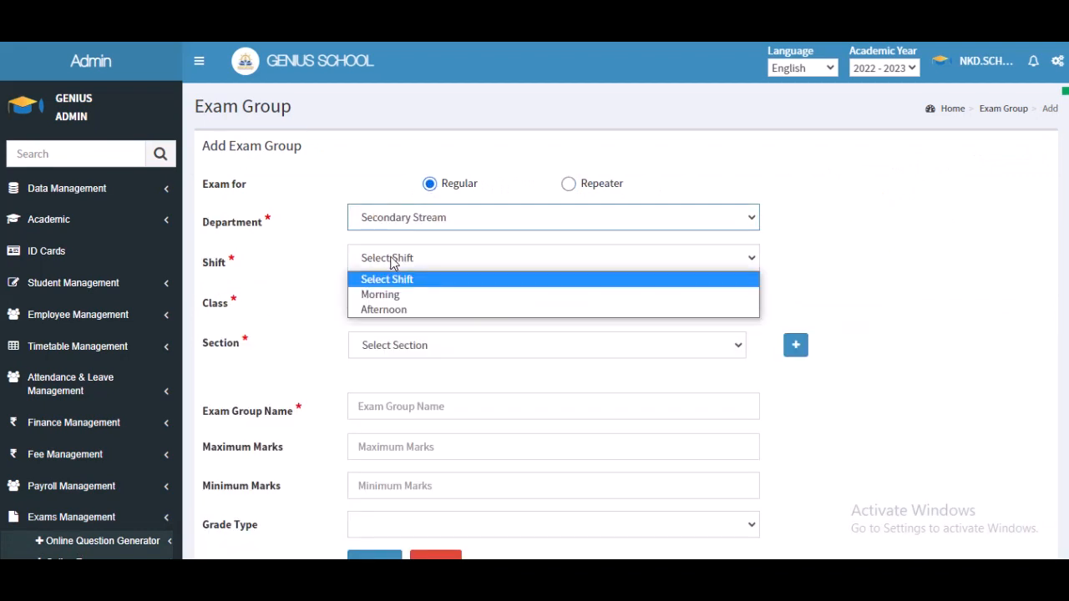
pyautogui.click(401, 295)
pyautogui.click(406, 299)
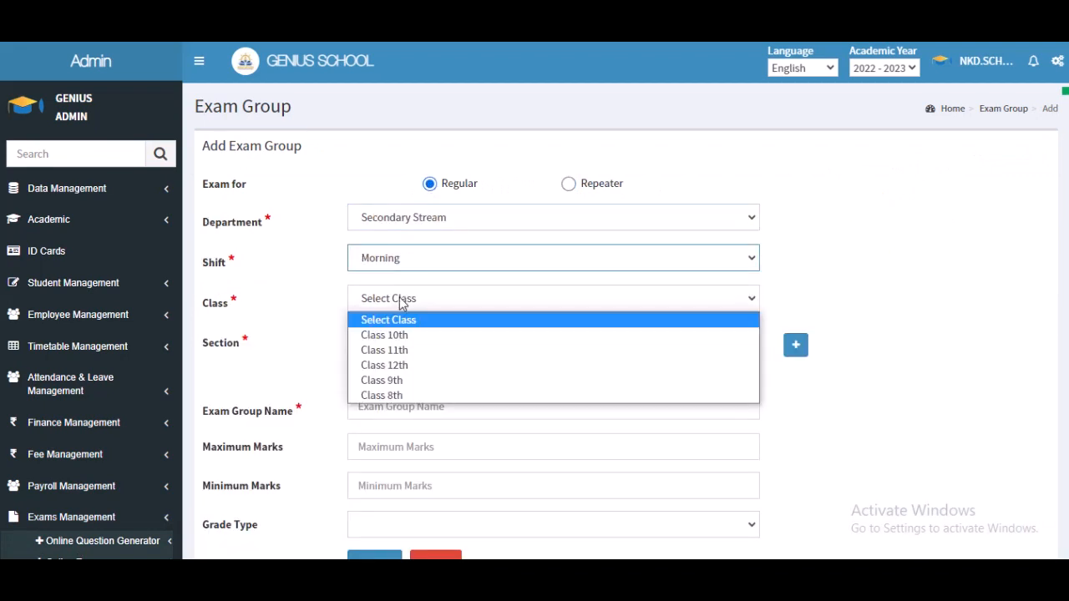
pyautogui.click(411, 365)
pyautogui.click(404, 342)
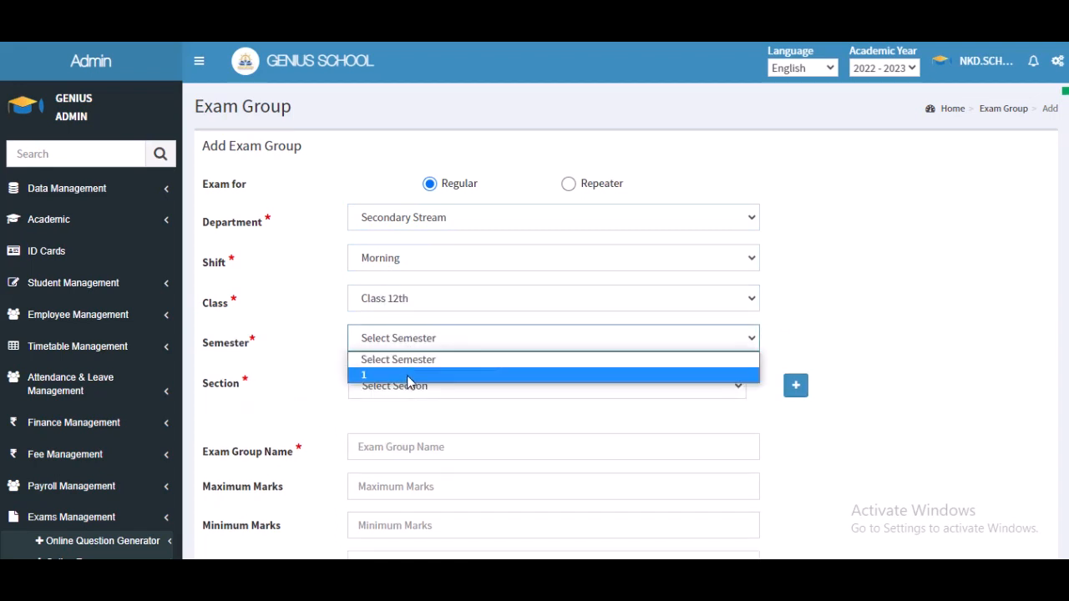
pyautogui.click(410, 378)
# Assign section B to the exam group and add section C as a second section.
pyautogui.click(409, 383)
pyautogui.click(422, 436)
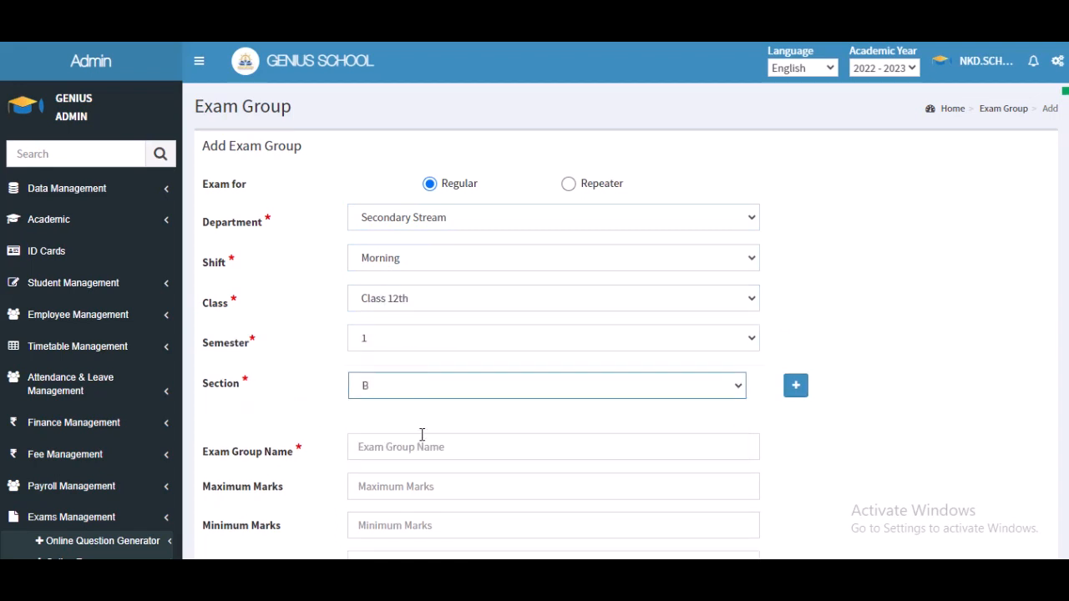
pyautogui.click(423, 451)
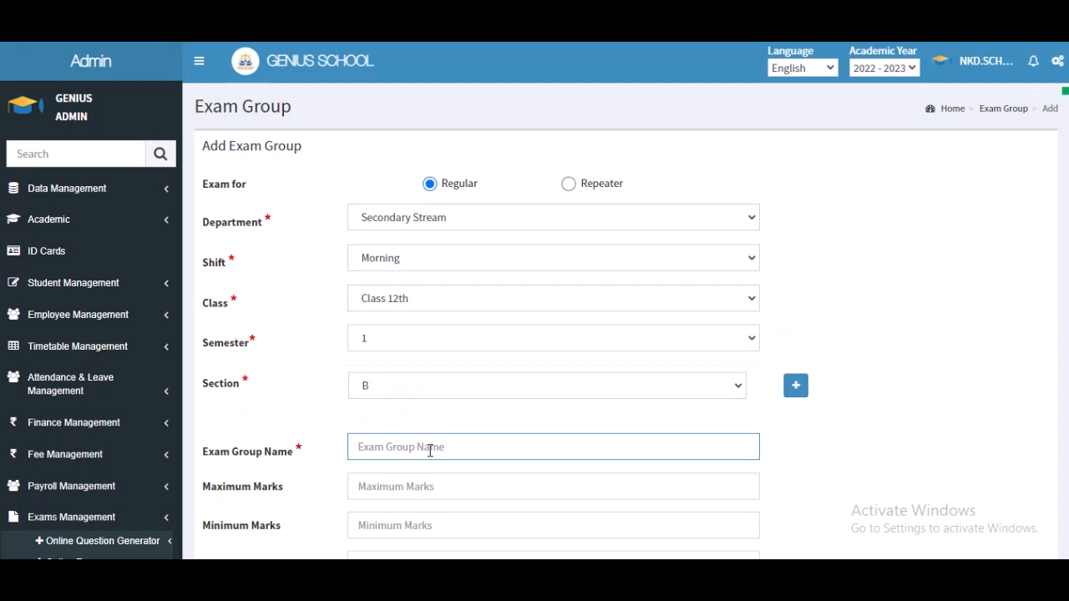
pyautogui.scroll(-2, 434, 432)
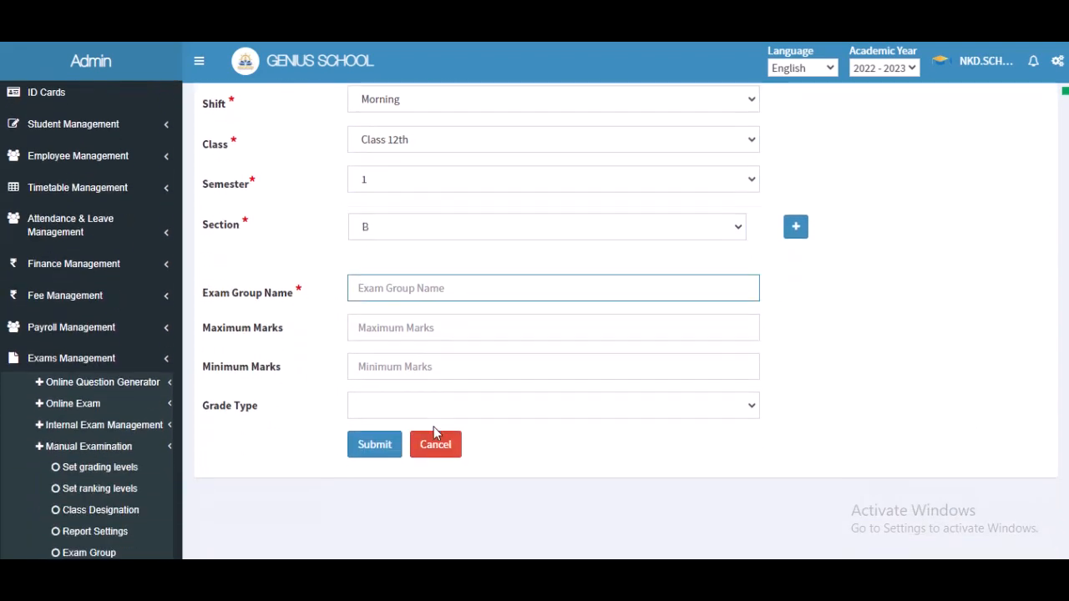
pyautogui.click(796, 230)
pyautogui.click(446, 269)
pyautogui.click(442, 334)
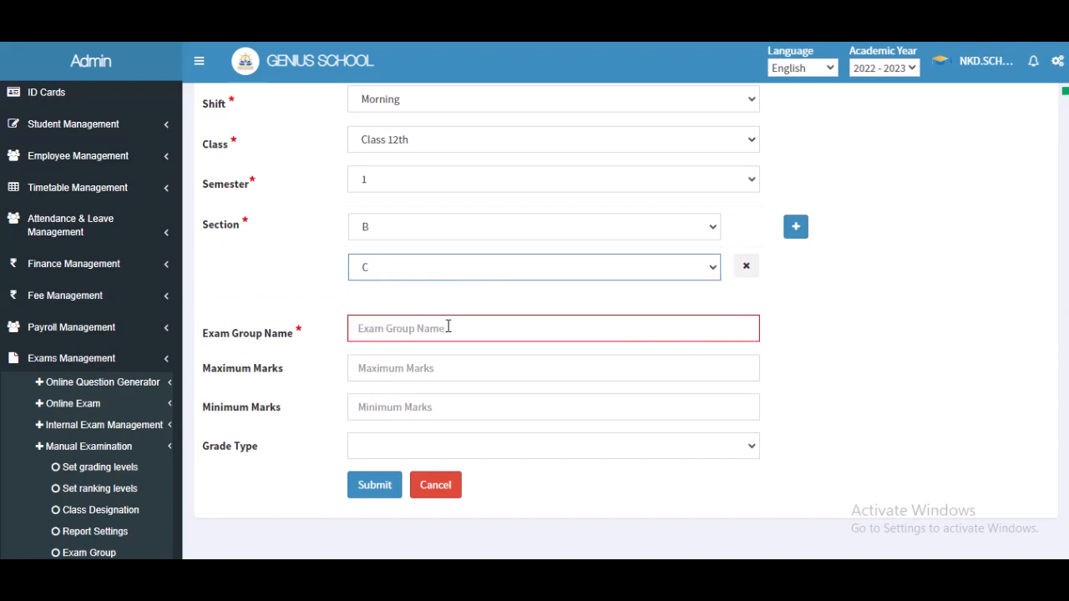
pyautogui.click(800, 296)
# Name the exam group Internal_exam1 and set its maximum marks to 40 and minimum marks to 20.
pyautogui.click(457, 335)
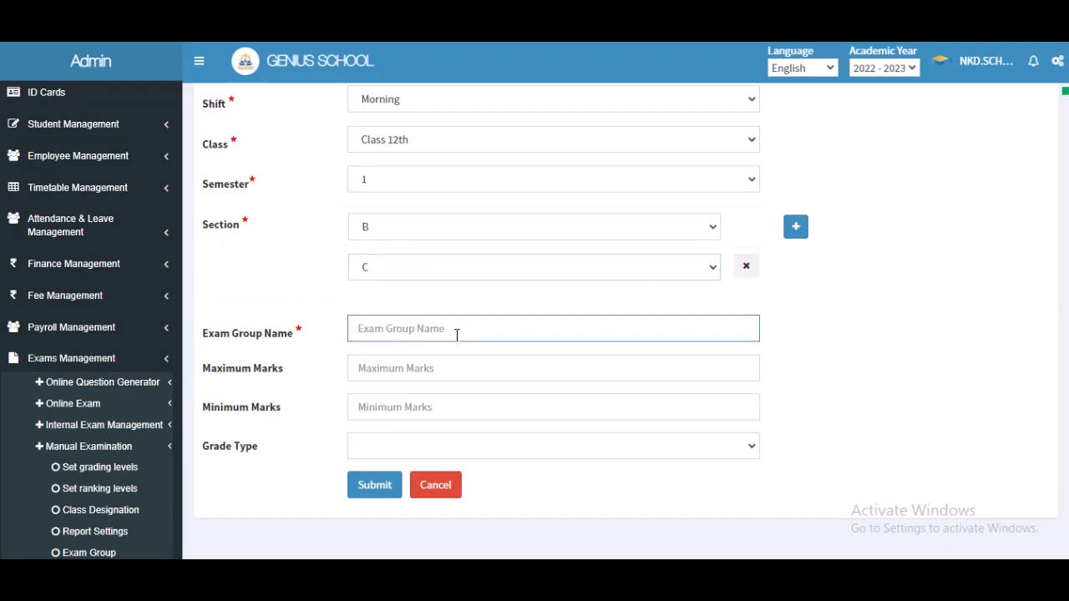
pyautogui.write('1')
pyautogui.click(441, 369)
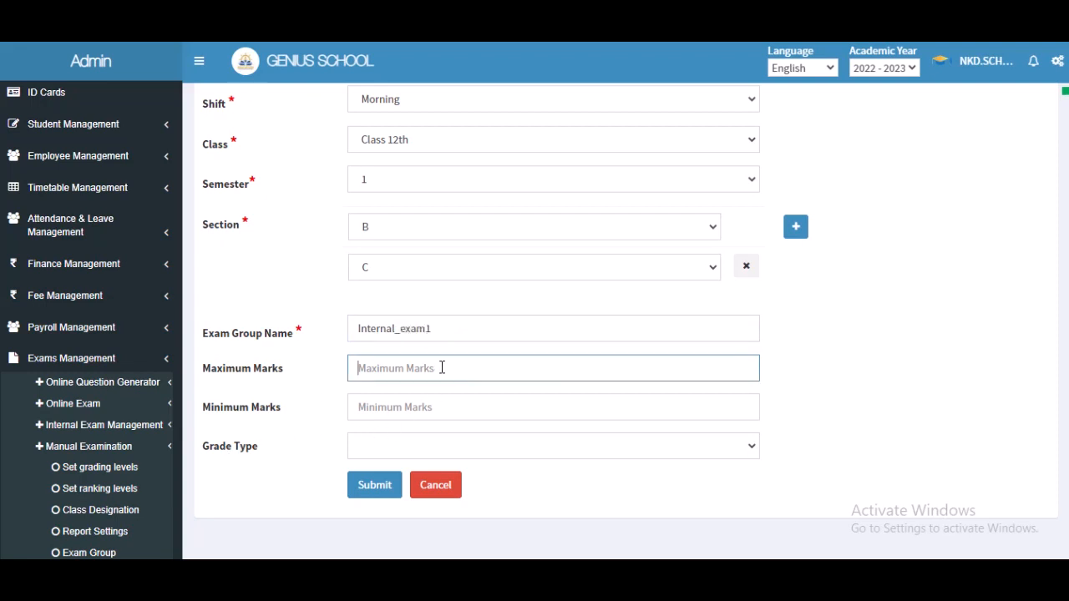
pyautogui.write('40')
pyautogui.click(452, 410)
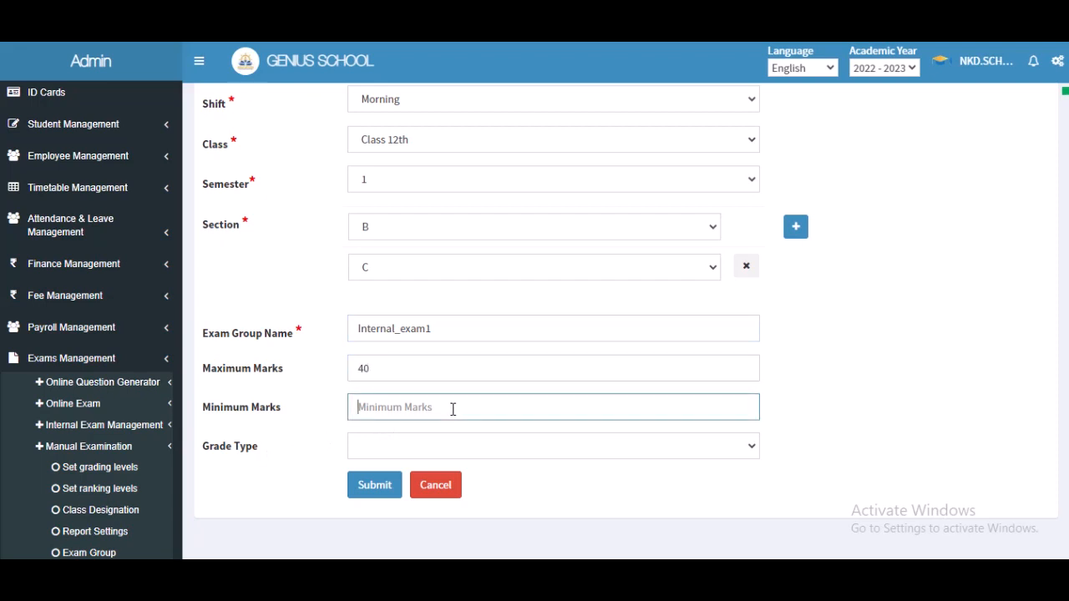
pyautogui.write('20')
# Set the exam group's grade type to GPA and exam type to Marks and Grades, and submit it.
pyautogui.click(433, 452)
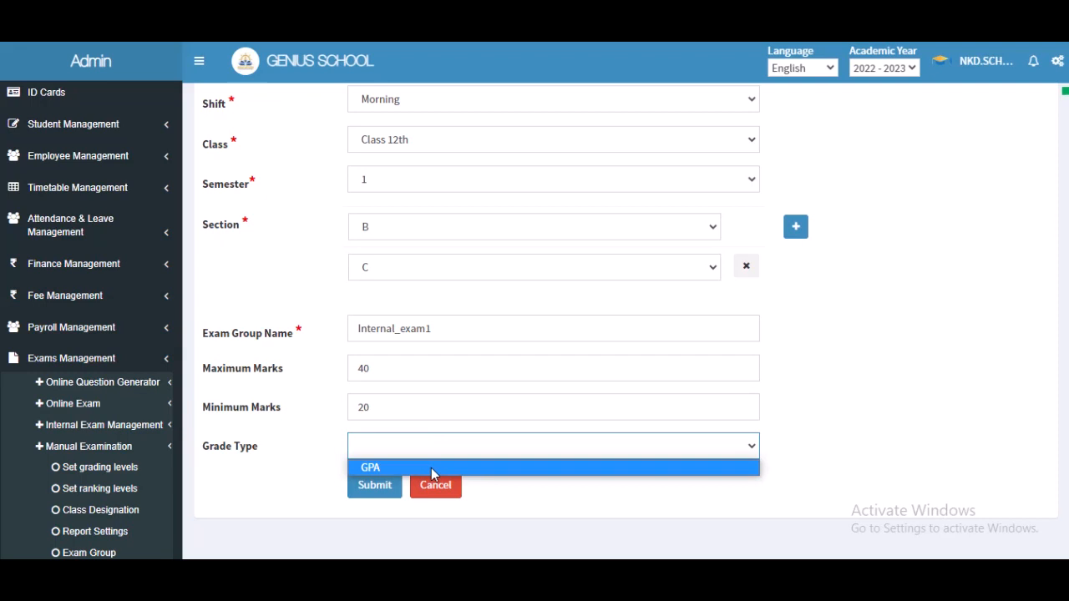
pyautogui.click(374, 467)
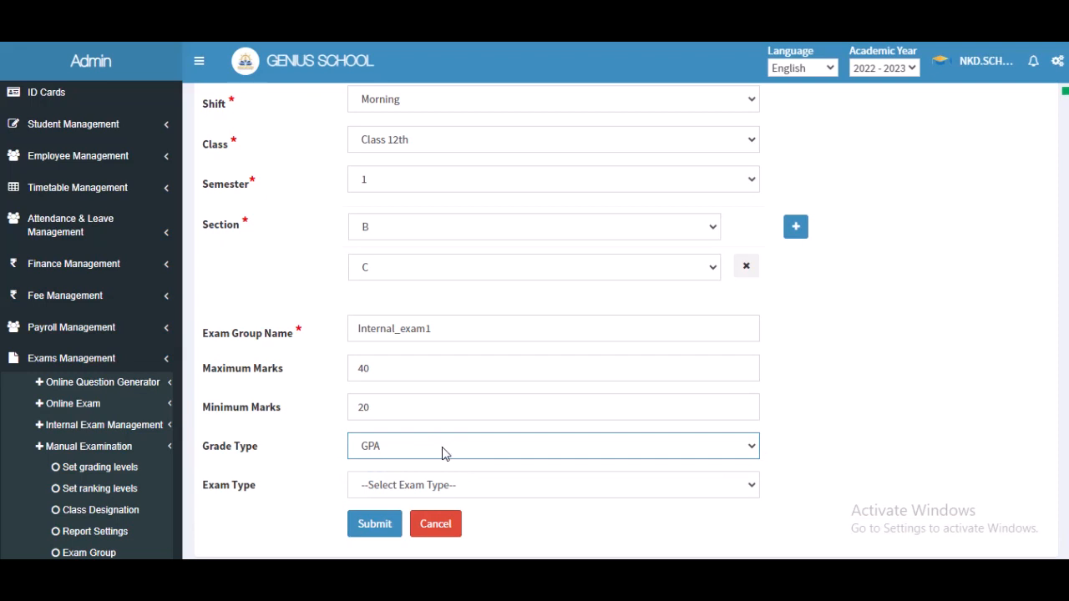
pyautogui.scroll(-1, 443, 454)
pyautogui.click(423, 409)
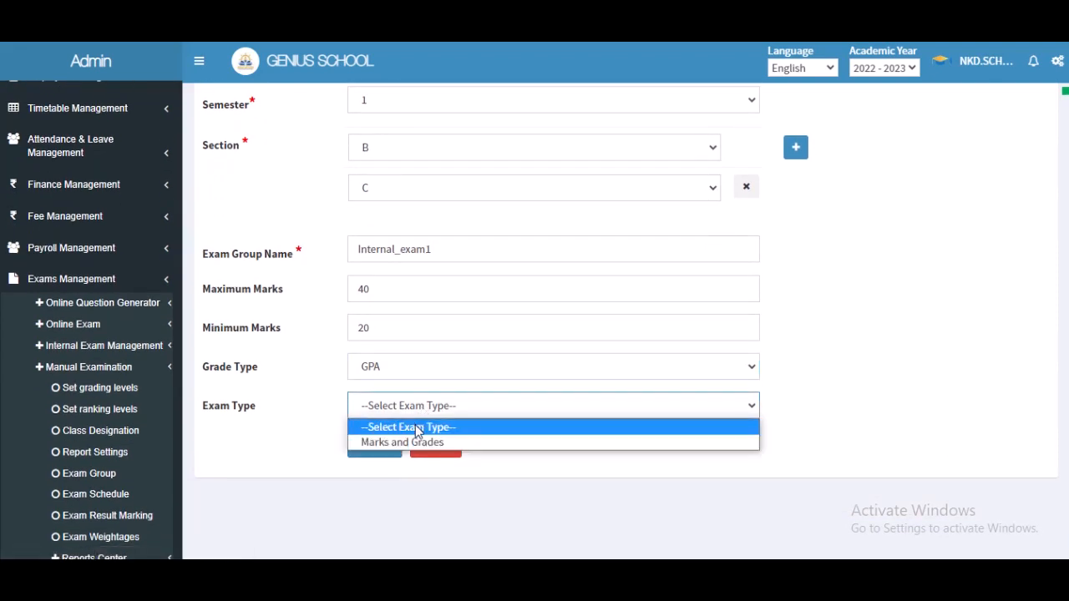
pyautogui.click(413, 442)
pyautogui.click(385, 446)
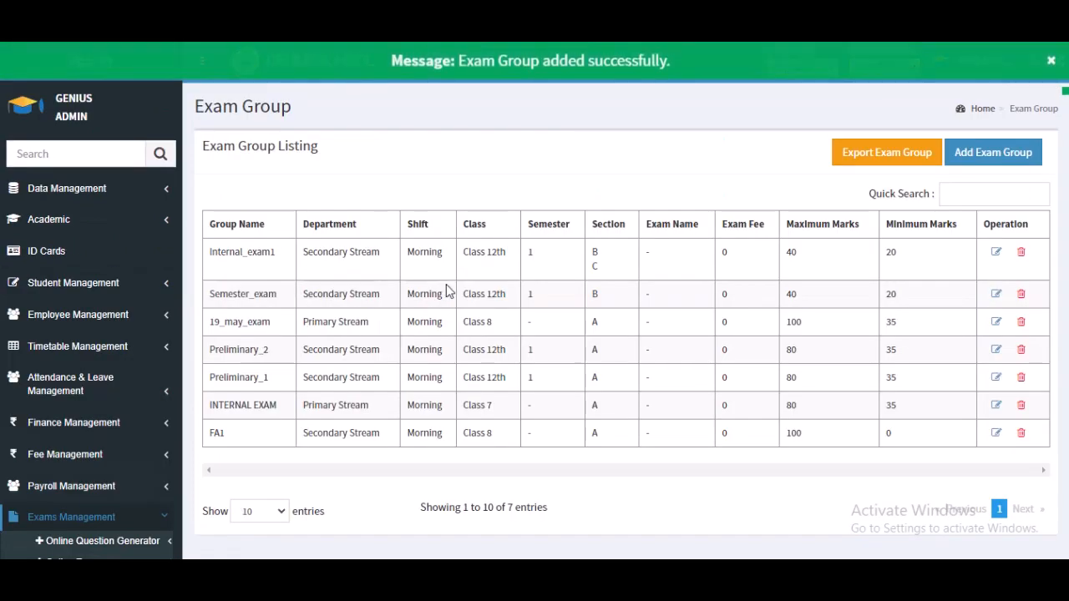
# Open the Exam Schedule of the manual examination and start adding a new exam schedule.
pyautogui.scroll(-4, 79, 406)
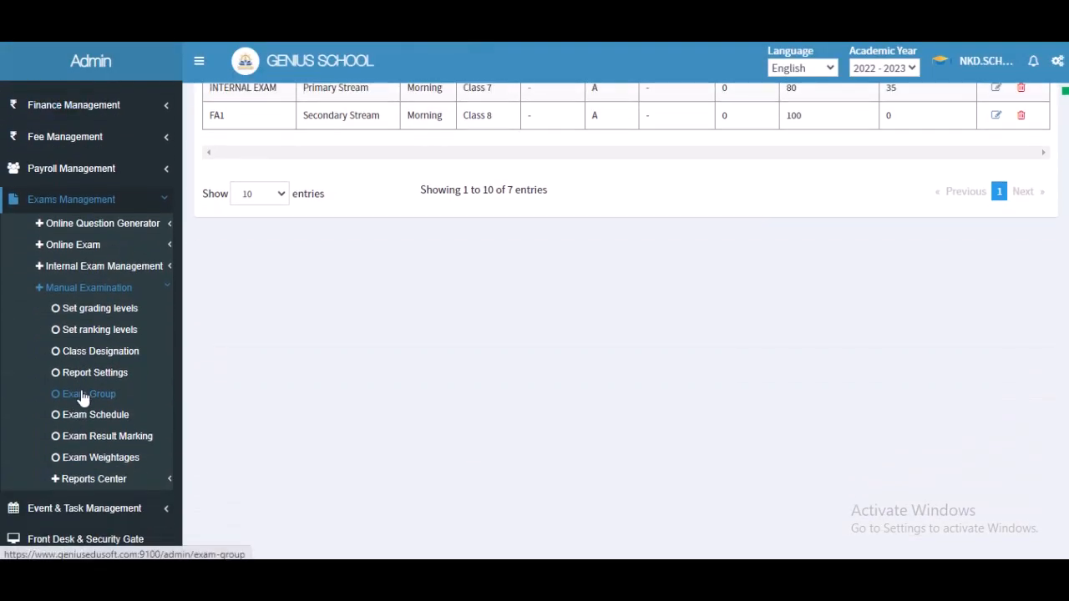
pyautogui.scroll(-1, 83, 398)
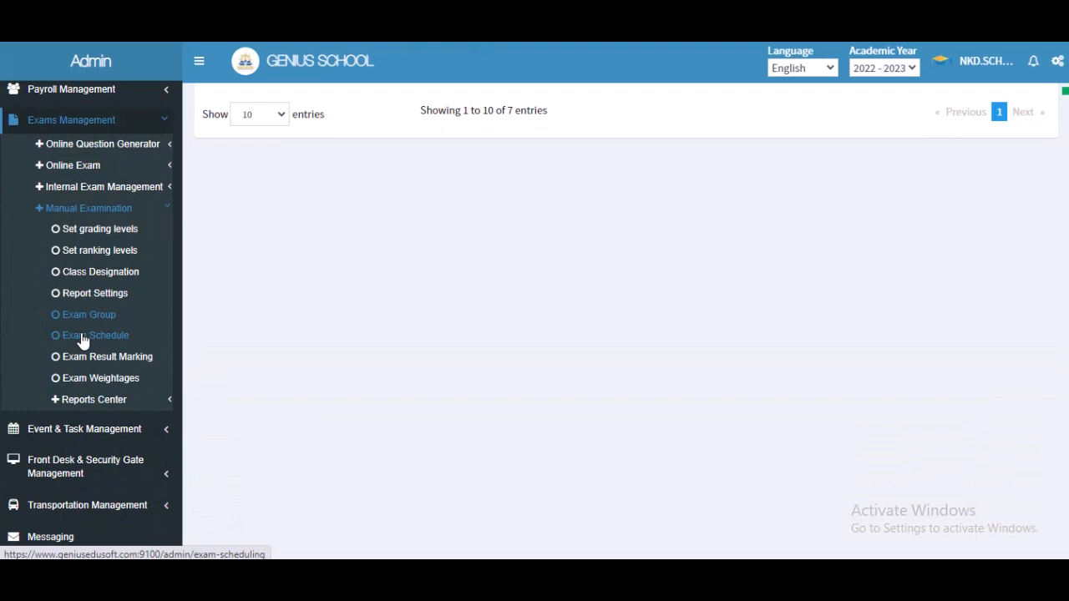
pyautogui.click(83, 339)
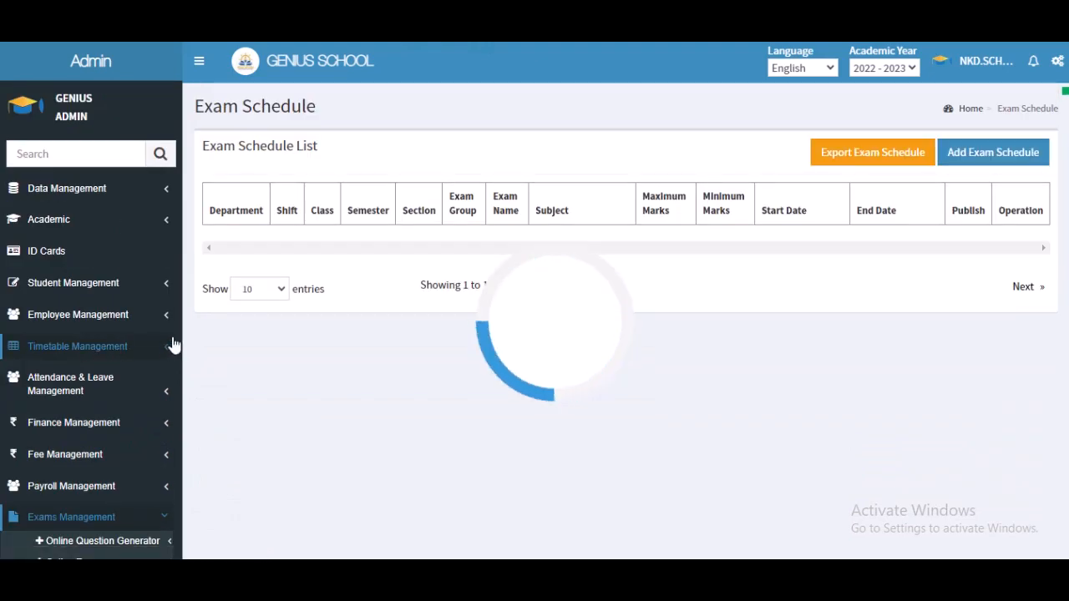
pyautogui.scroll(-2, 644, 394)
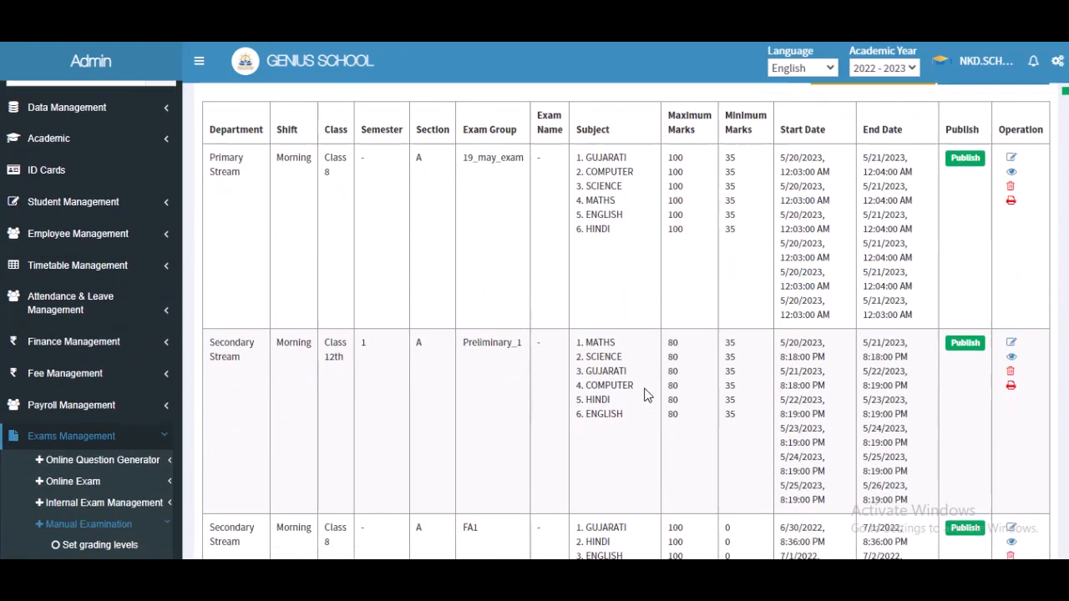
pyautogui.scroll(2, 645, 394)
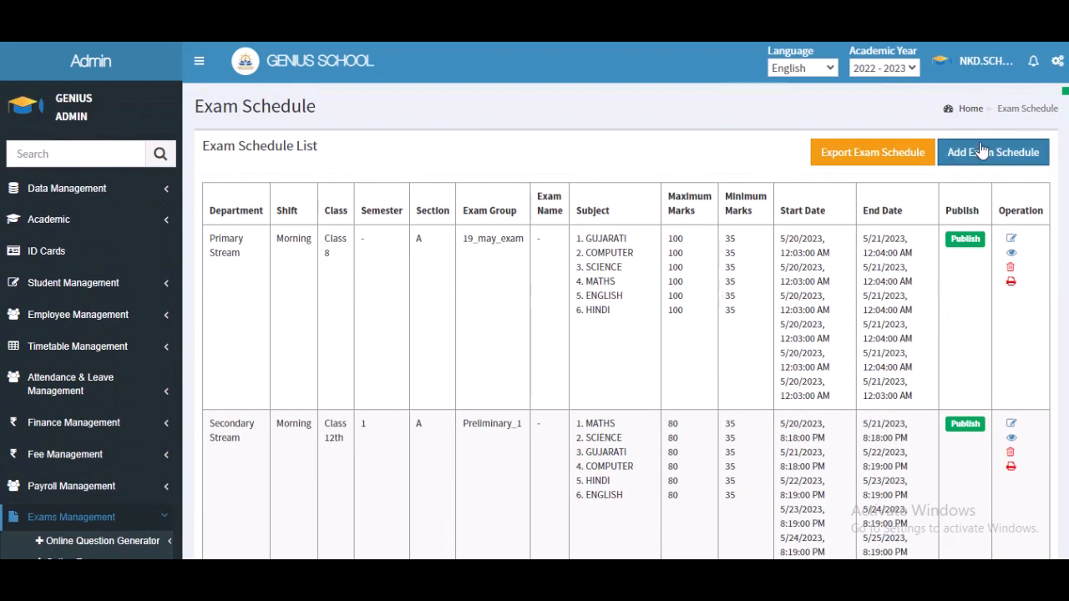
pyautogui.click(1002, 153)
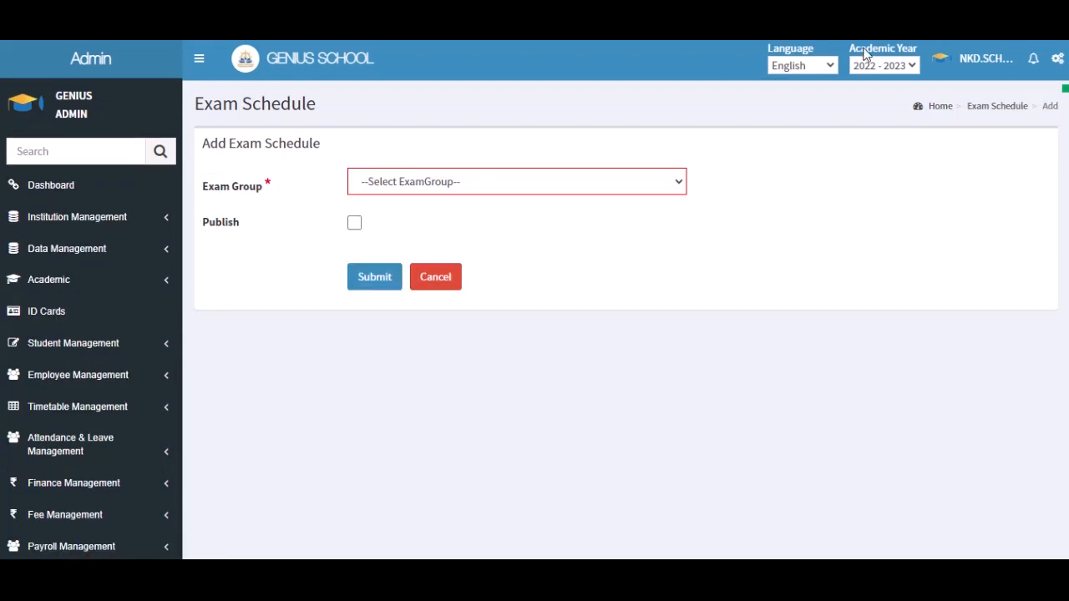
# Select the Semester_exam (Class 12th) exam group for the schedule and enable Publish.
pyautogui.click(451, 187)
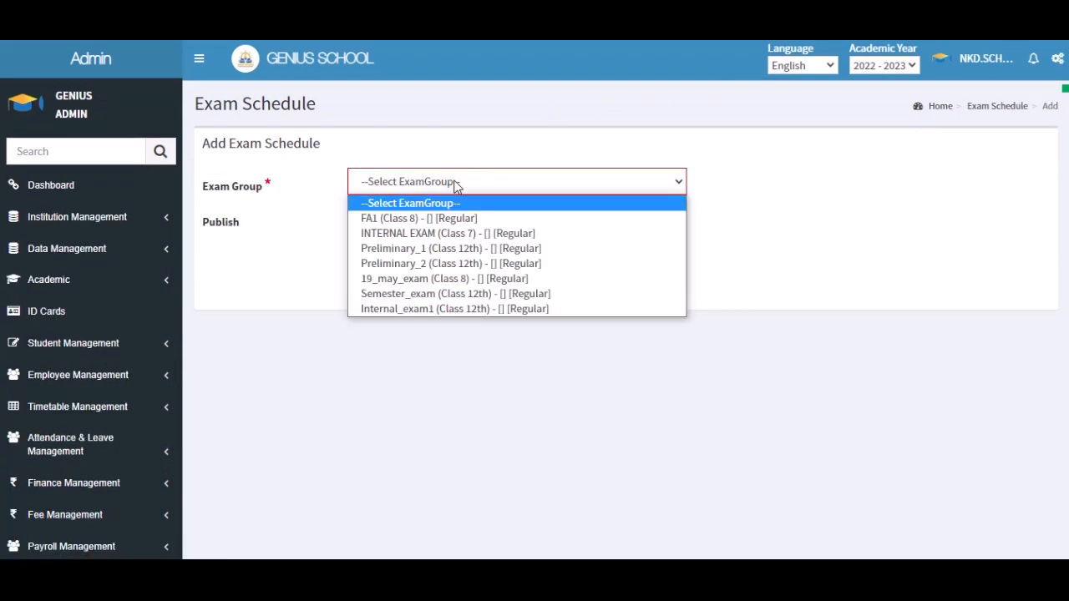
pyautogui.click(506, 293)
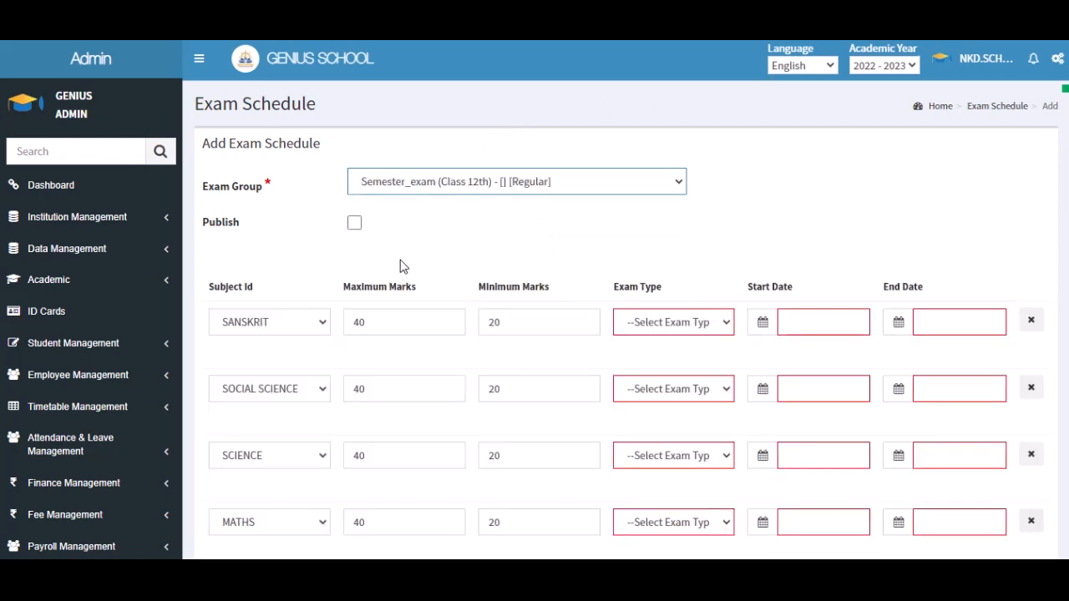
pyautogui.click(354, 226)
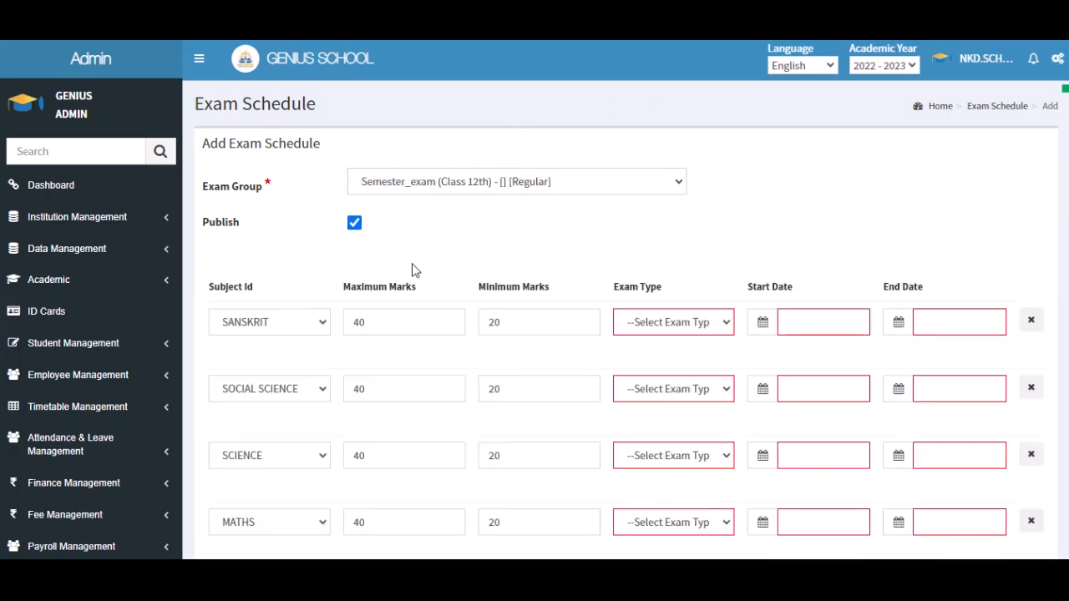
# Set the exam type to Marks and Grades for all six subjects in the exam schedule.
pyautogui.scroll(-1, 411, 269)
pyautogui.scroll(-1, 411, 270)
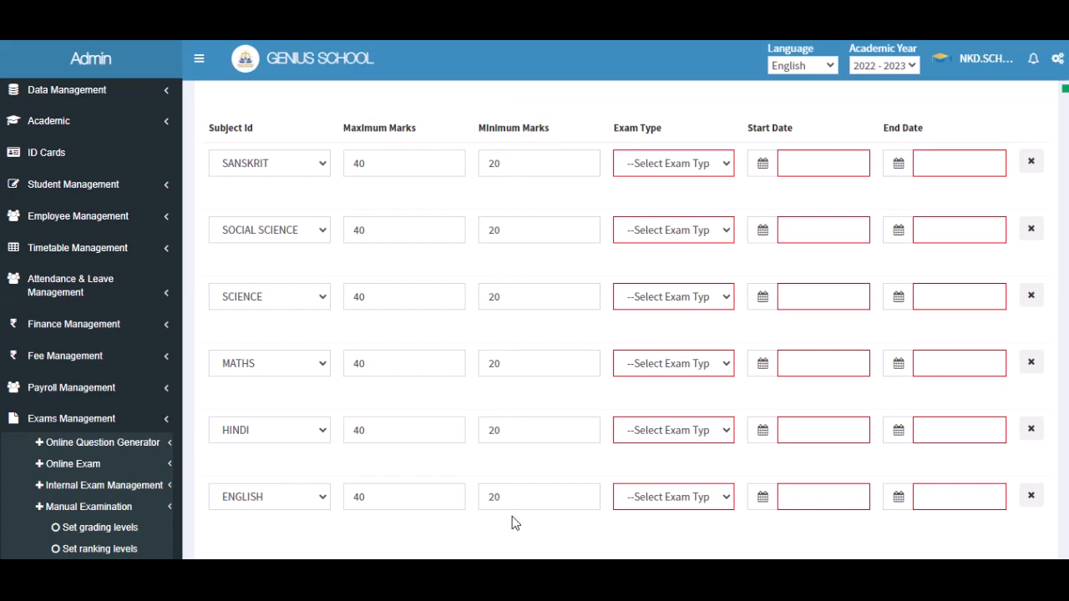
pyautogui.click(666, 170)
pyautogui.click(670, 229)
pyautogui.click(668, 219)
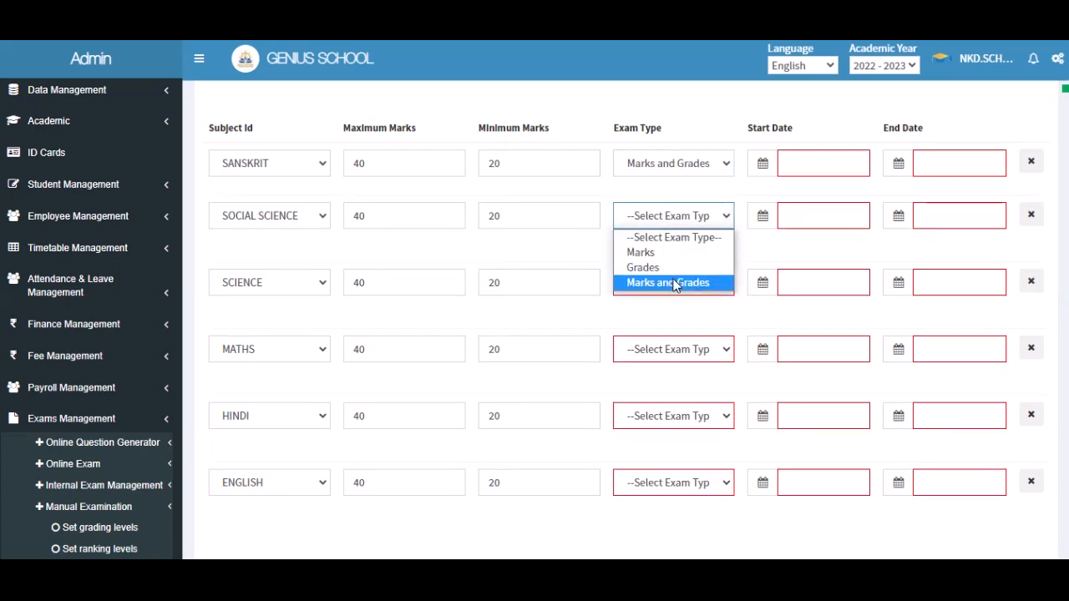
pyautogui.click(679, 281)
pyautogui.click(675, 279)
pyautogui.click(680, 334)
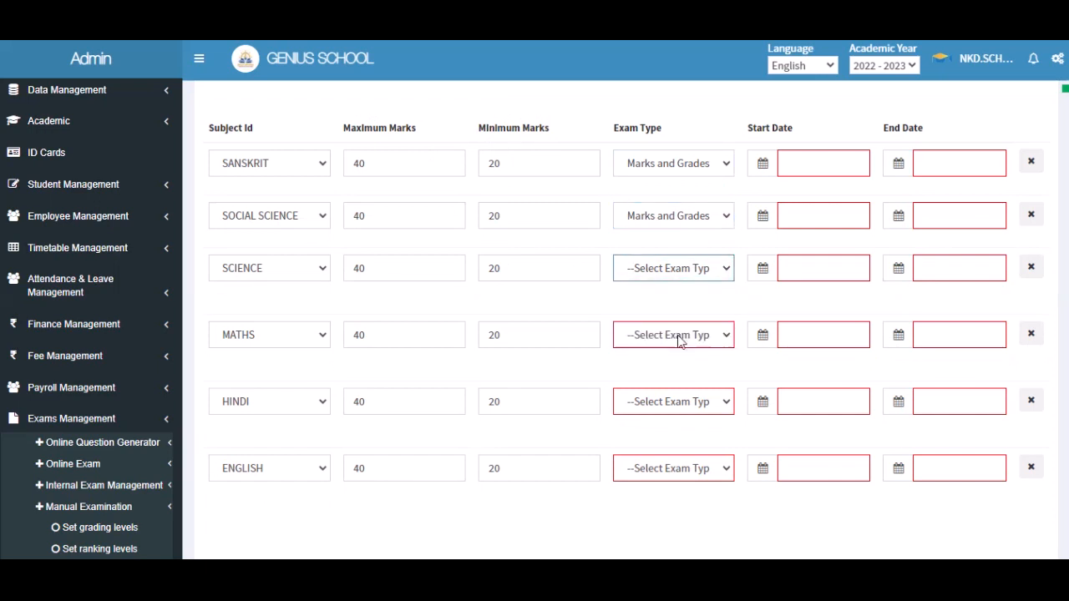
# Set the SANSKRIT exam's start date to 07/07/2023 and its end date to 07/08/2023.
pyautogui.click(782, 165)
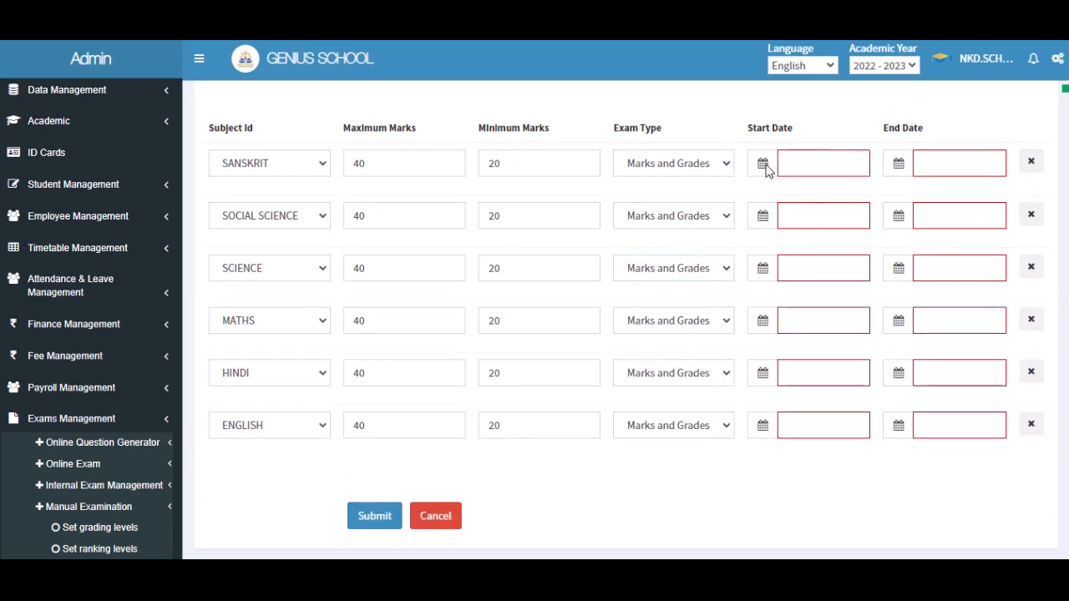
pyautogui.click(795, 162)
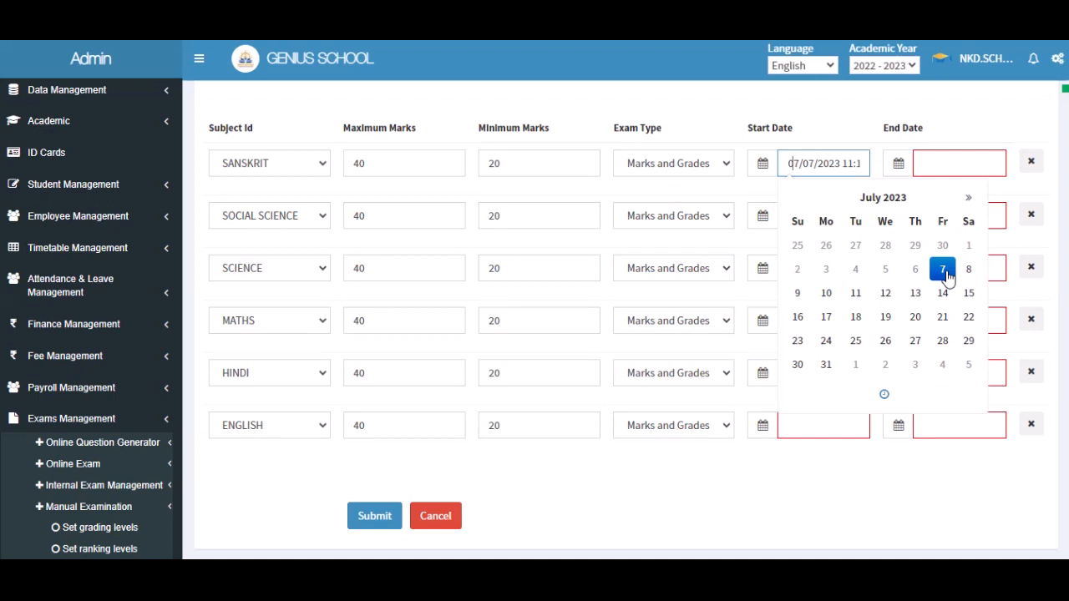
pyautogui.click(955, 164)
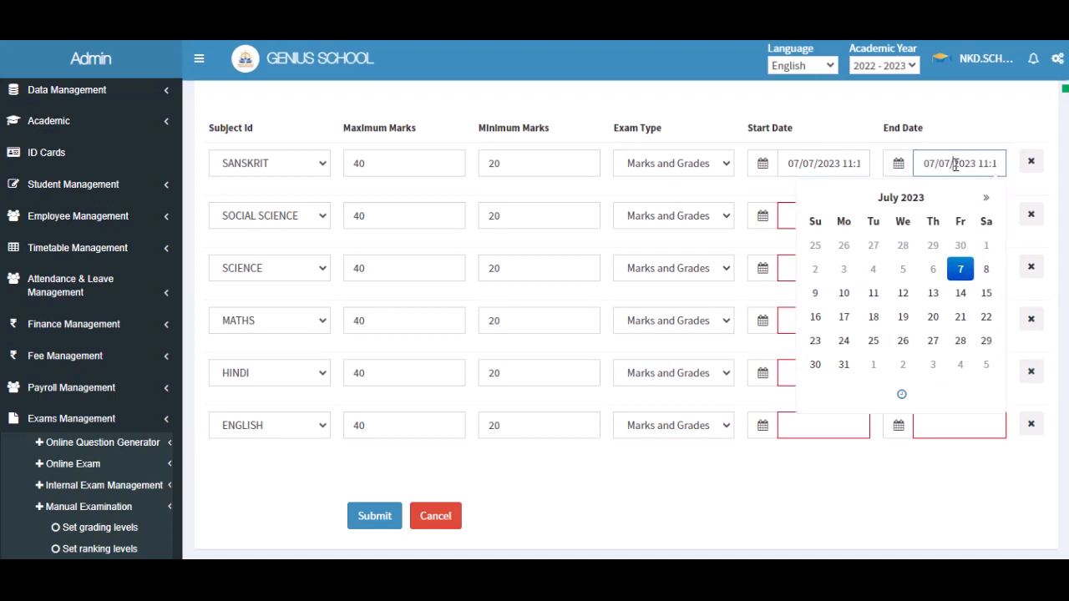
pyautogui.click(911, 170)
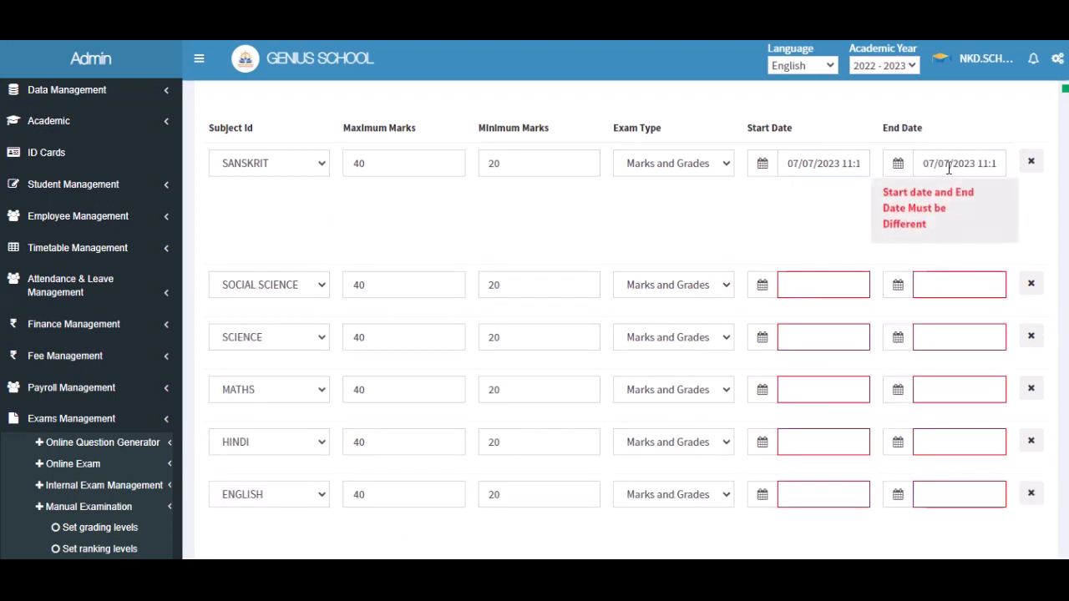
pyautogui.click(937, 164)
pyautogui.click(986, 269)
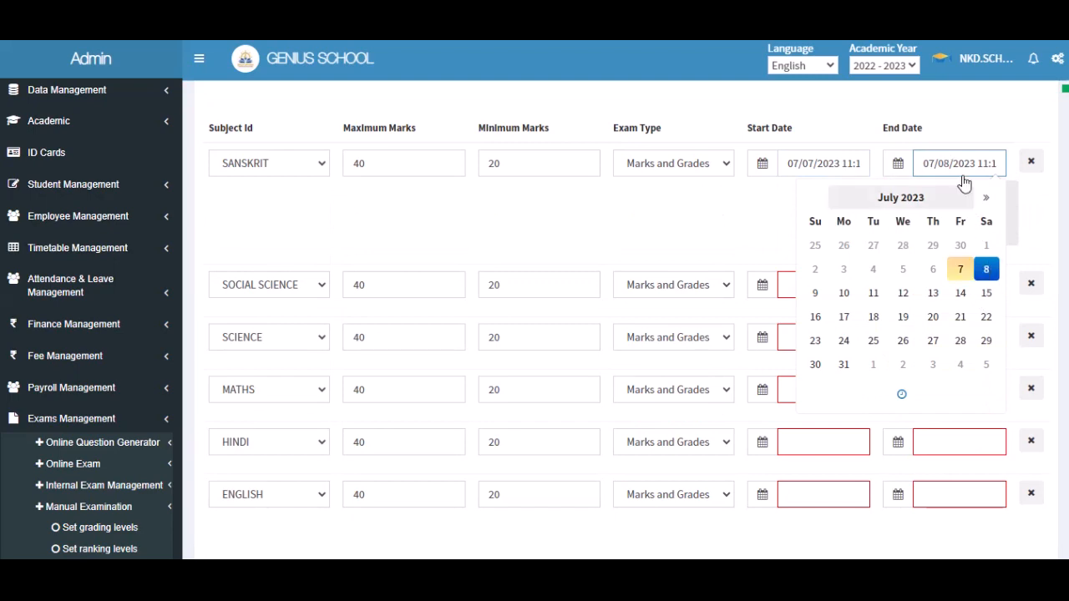
pyautogui.click(955, 145)
# Schedule the remaining subjects on consecutive days, from SOCIAL SCIENCE on 07/08/2023 to ENGLISH ending 07/13/2023, and submit the exam schedule.
pyautogui.scroll(2, 783, 327)
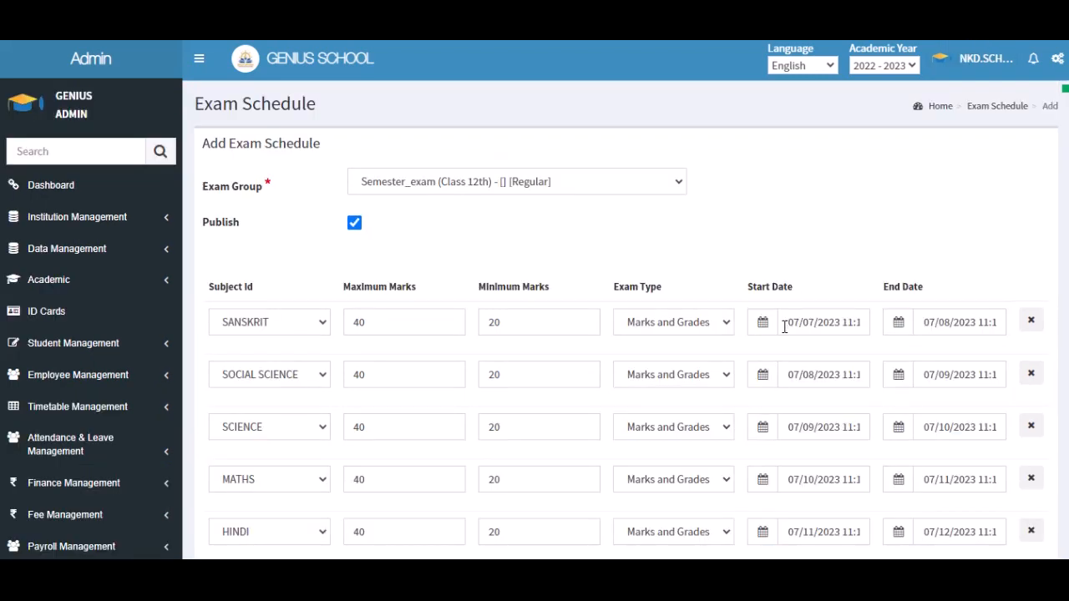
pyautogui.scroll(-3, 783, 327)
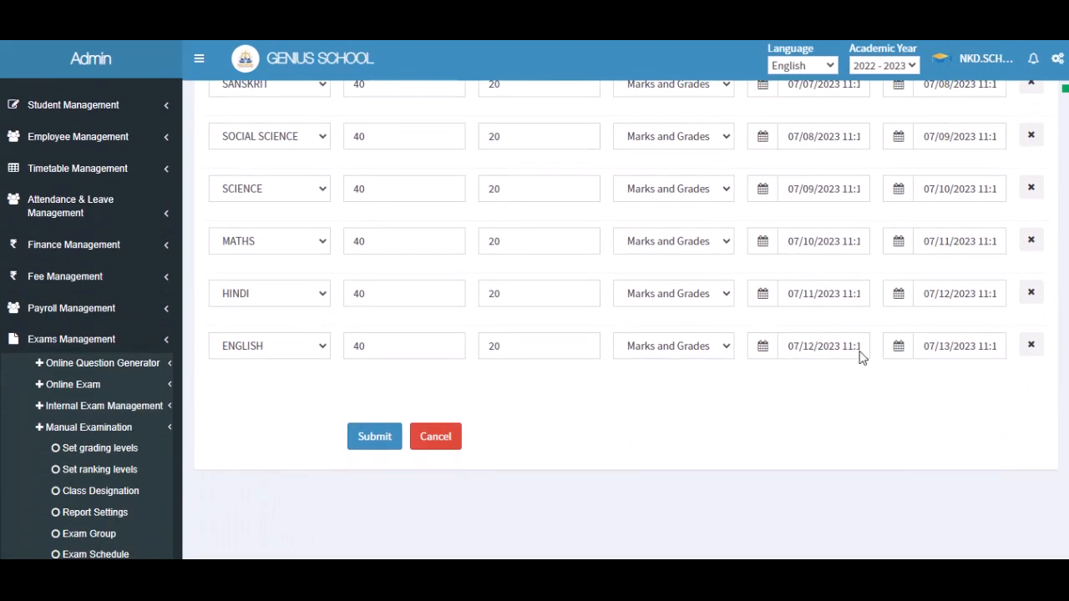
pyautogui.click(372, 438)
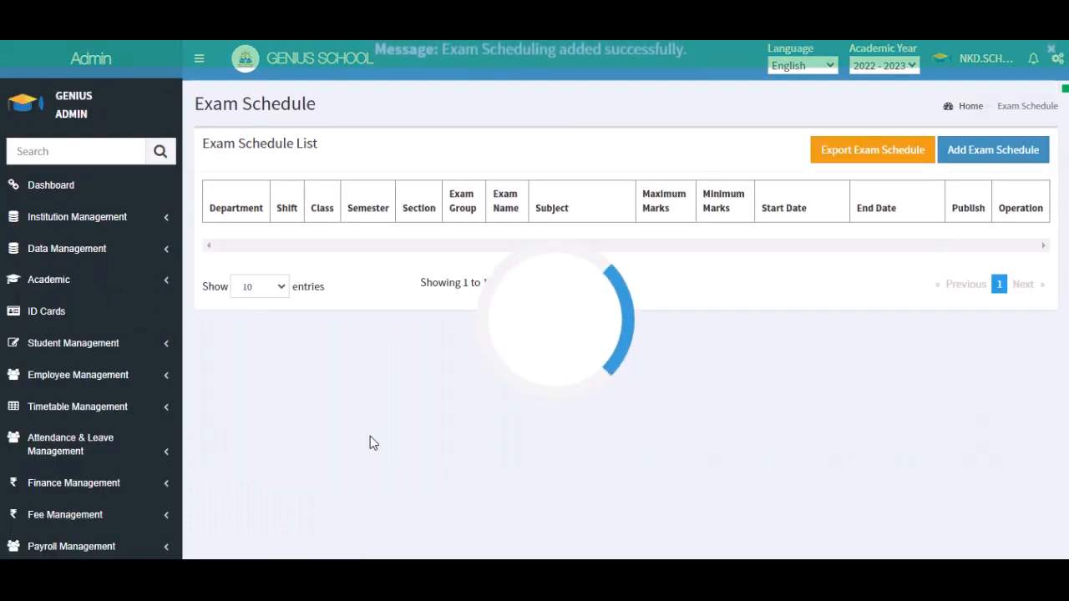
# Open Exam Result Marking, view its GPA Score listing, and start adding a new exam result marking.
pyautogui.scroll(-5, 495, 382)
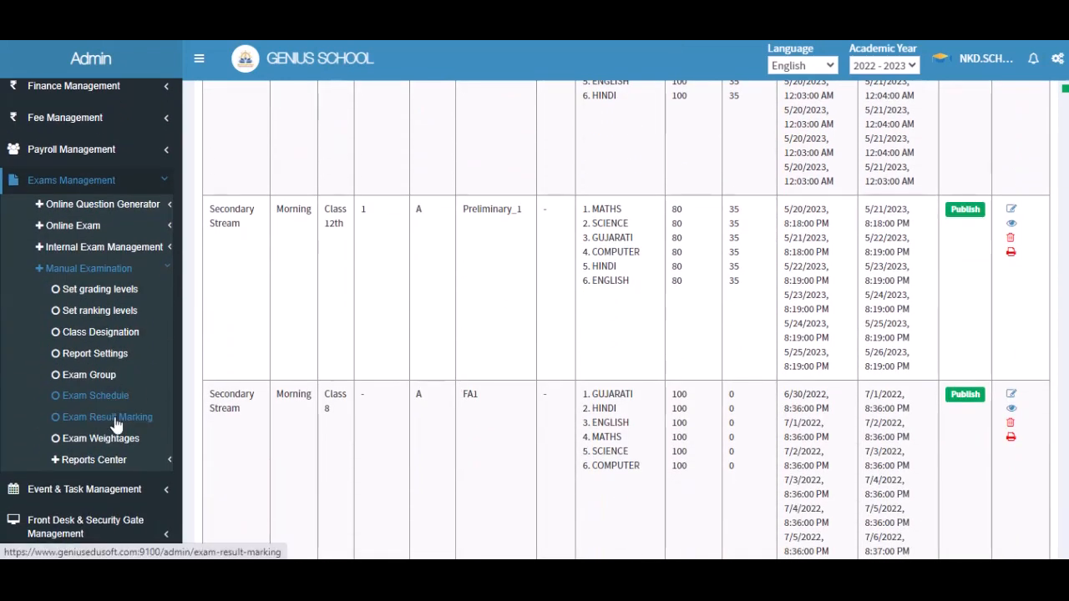
pyautogui.click(117, 426)
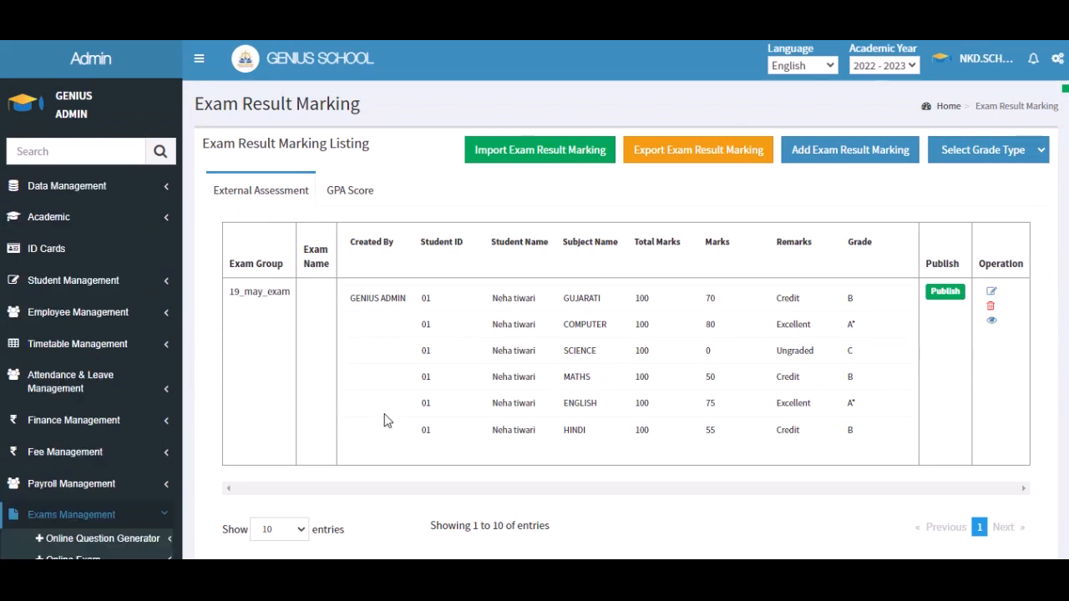
pyautogui.click(365, 198)
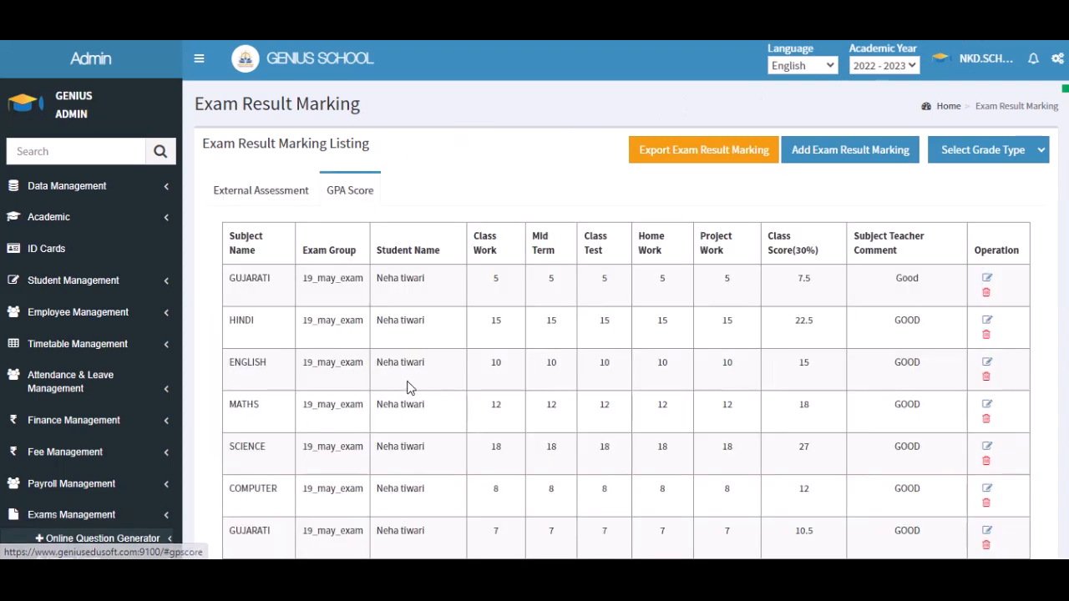
pyautogui.click(872, 159)
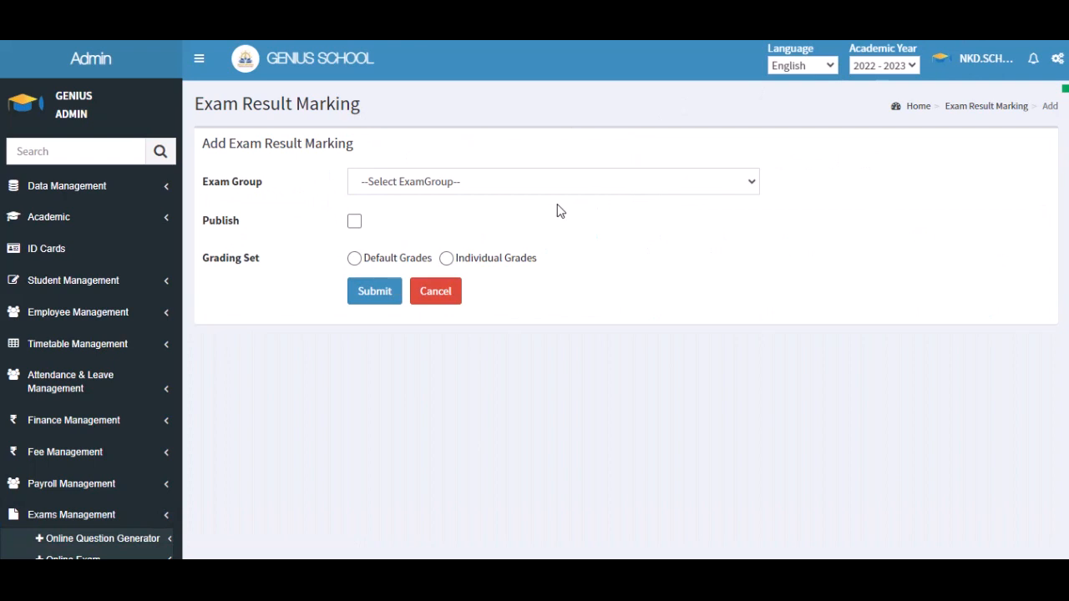
# Select the Sem1 (Class 12th) exam group for the result marking, enable Publish, and use Default Grades.
pyautogui.click(472, 184)
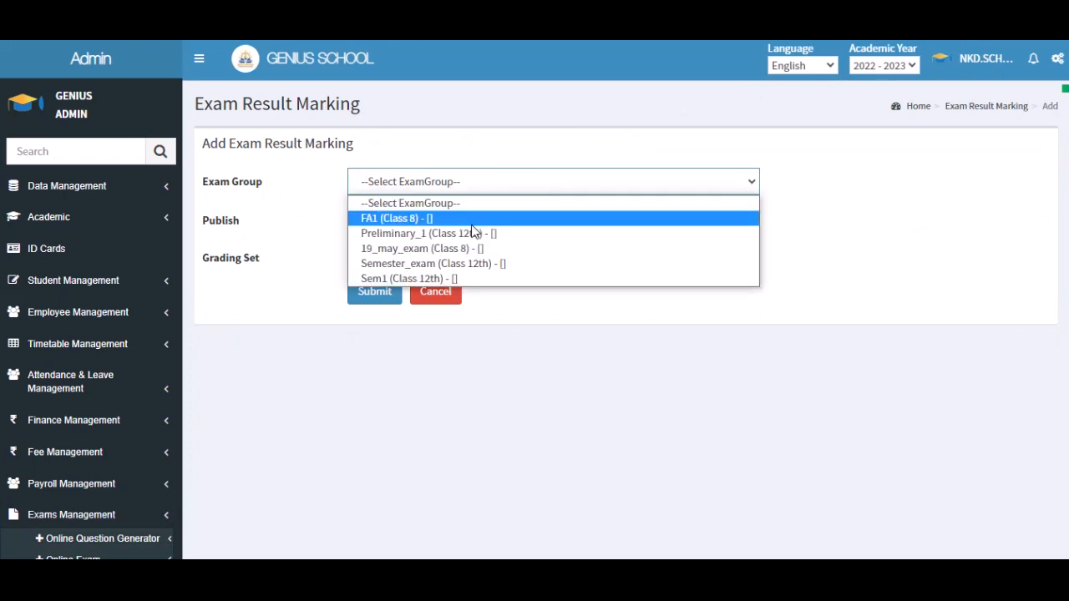
pyautogui.click(471, 279)
pyautogui.click(354, 221)
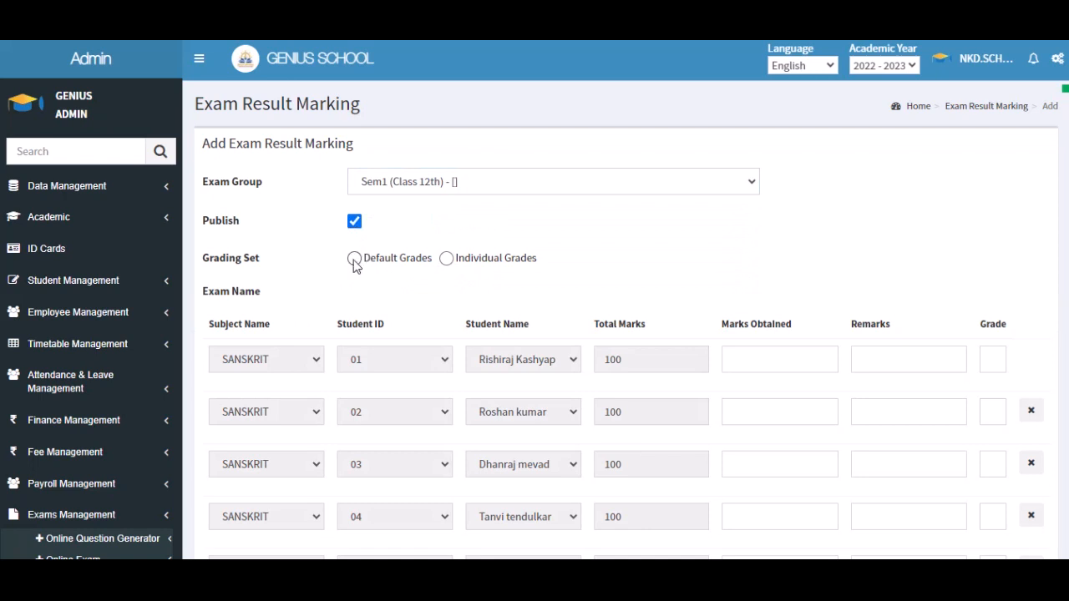
pyautogui.click(354, 259)
# Enter SANSKRIT marks obtained of 70 for the first student and 80 for the second student.
pyautogui.click(786, 360)
pyautogui.write('70')
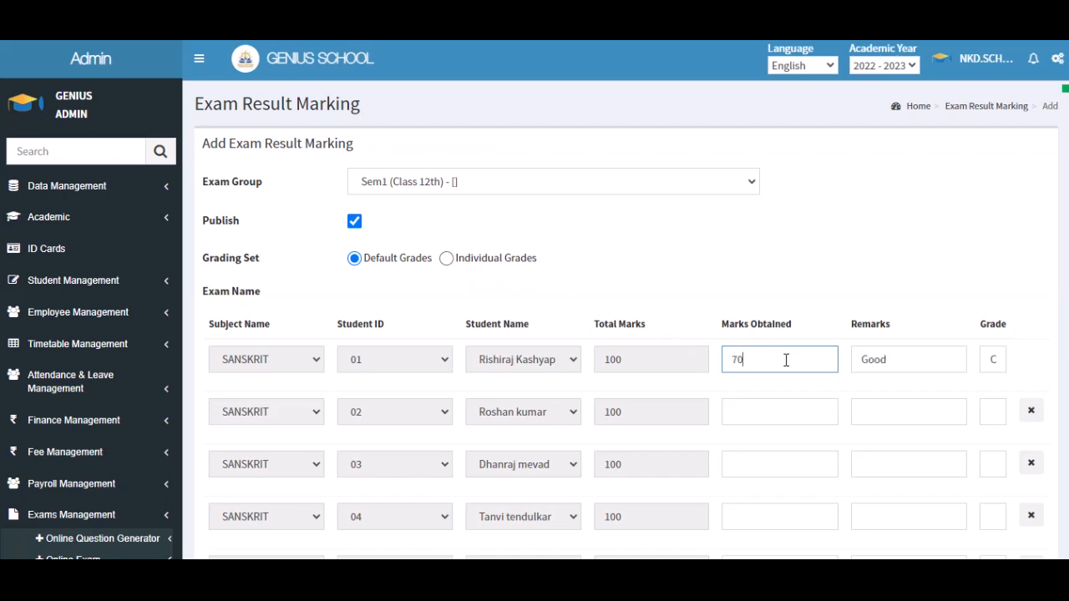
pyautogui.click(785, 407)
pyautogui.write('80')
# Fill in the marks obtained for the remaining students across SANSKRIT, SOCIAL SCIENCE and SCIENCE, and submit the exam result marking.
pyautogui.scroll(-2, 985, 311)
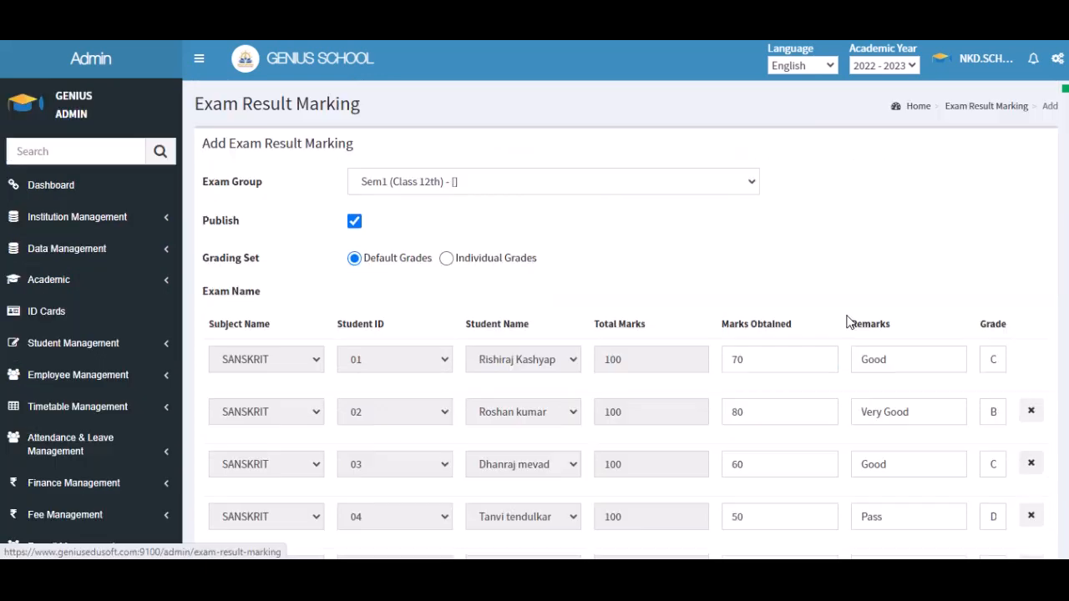
pyautogui.scroll(-7, 846, 320)
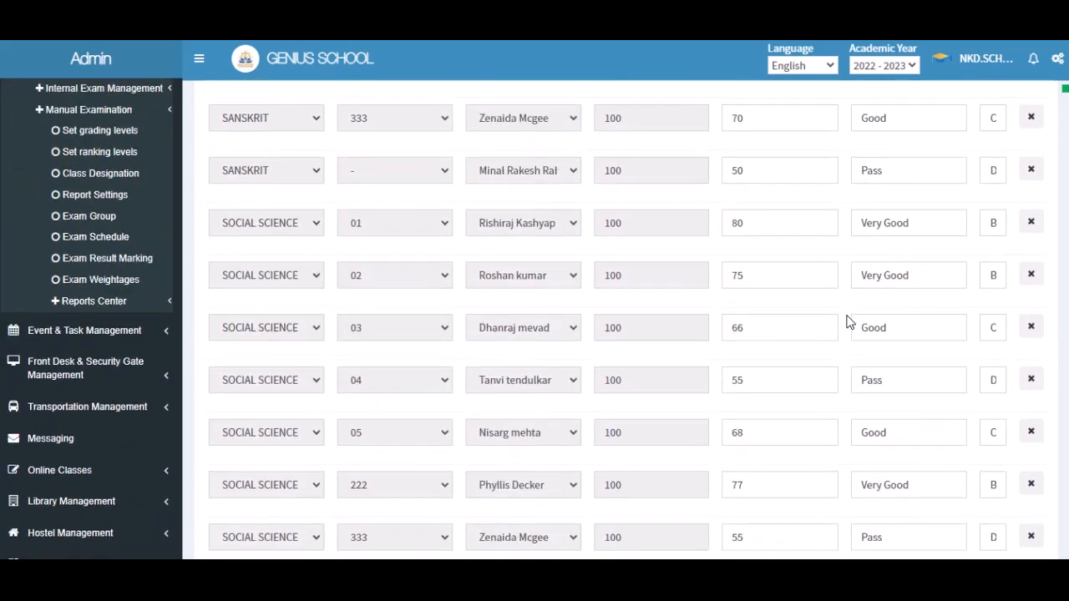
pyautogui.scroll(-7, 846, 321)
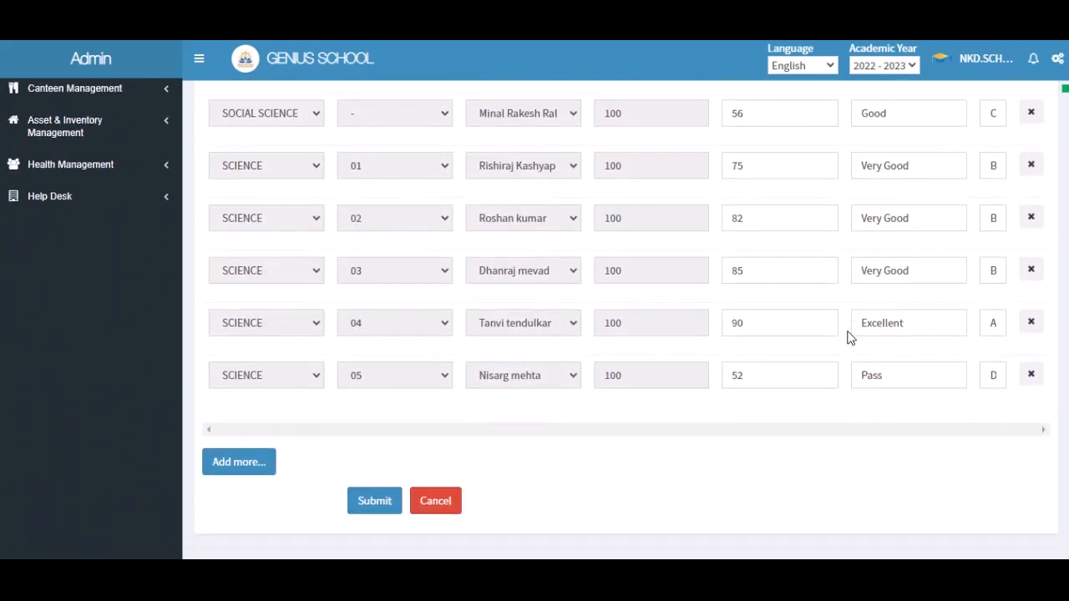
pyautogui.click(374, 449)
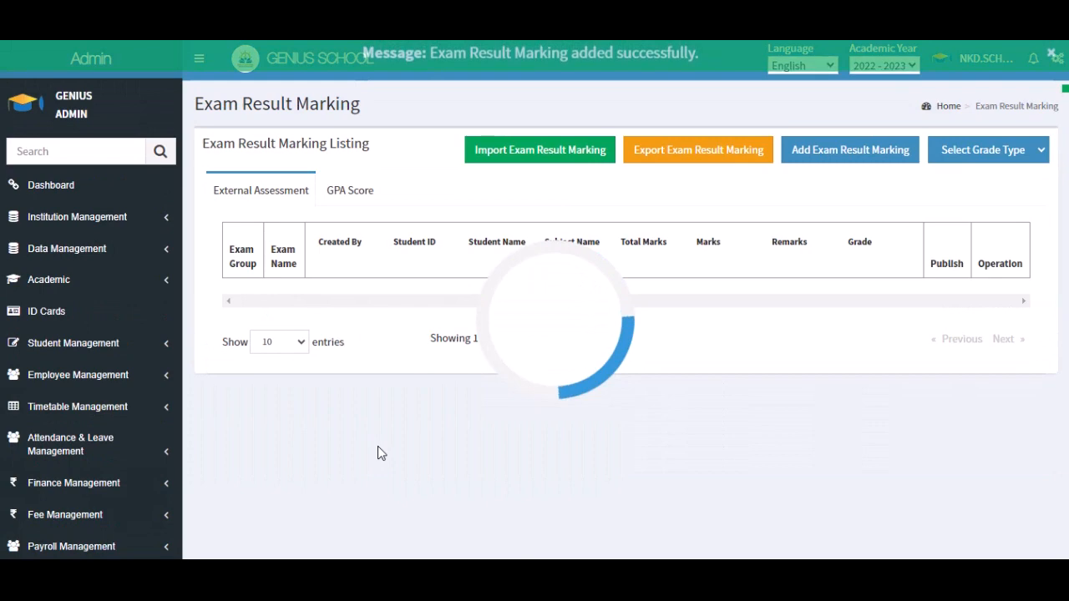
# Choose the GPA grade type and start adding GPA scores for the 19_may_exam (Class 8) exam group and the GUJARATI subject.
pyautogui.click(1001, 155)
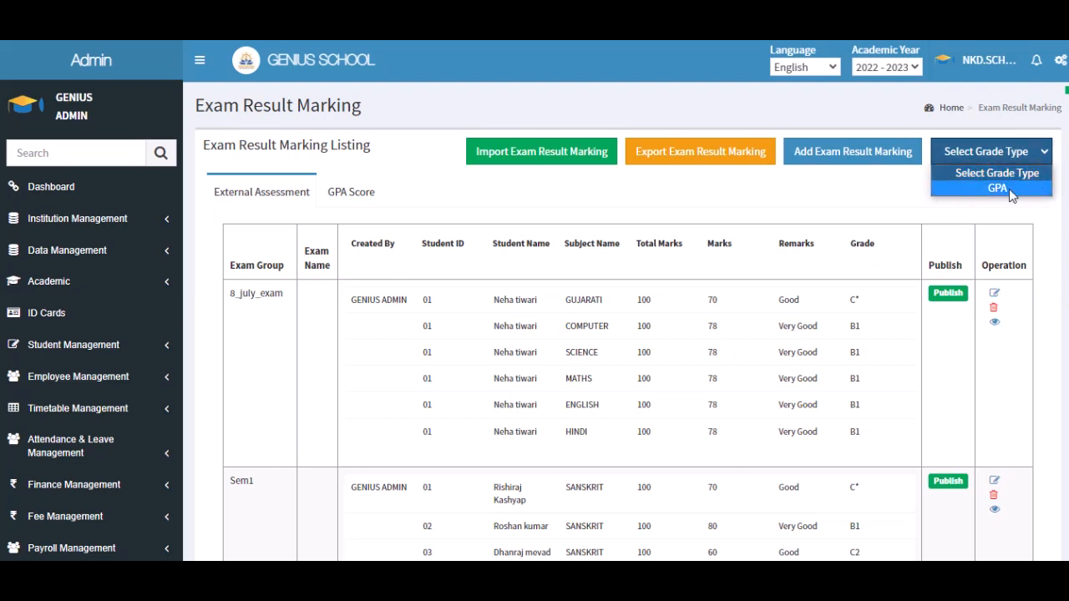
pyautogui.click(1008, 189)
pyautogui.click(883, 158)
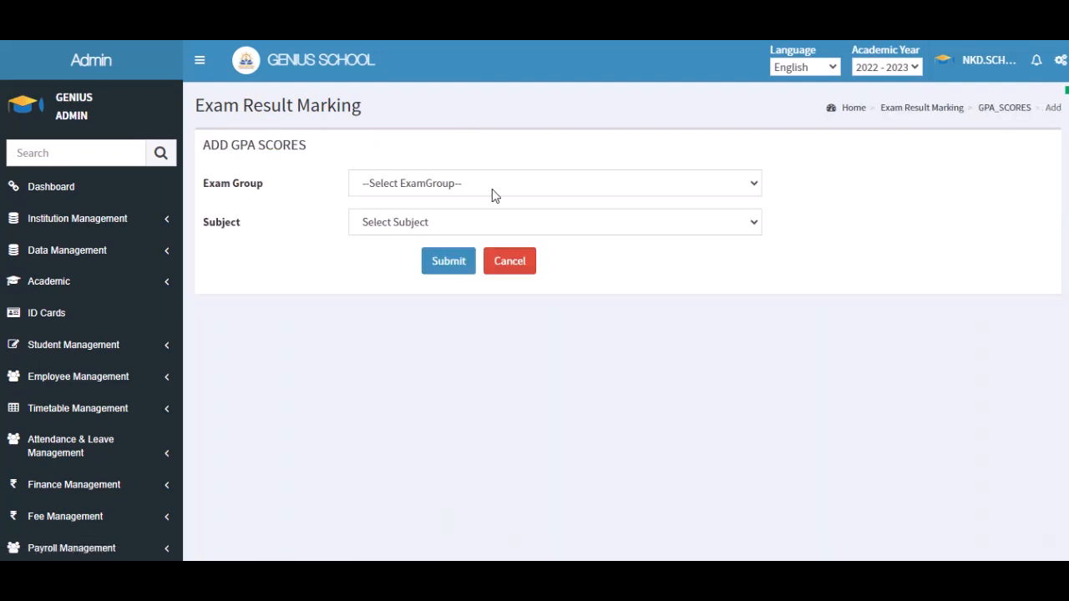
pyautogui.click(468, 190)
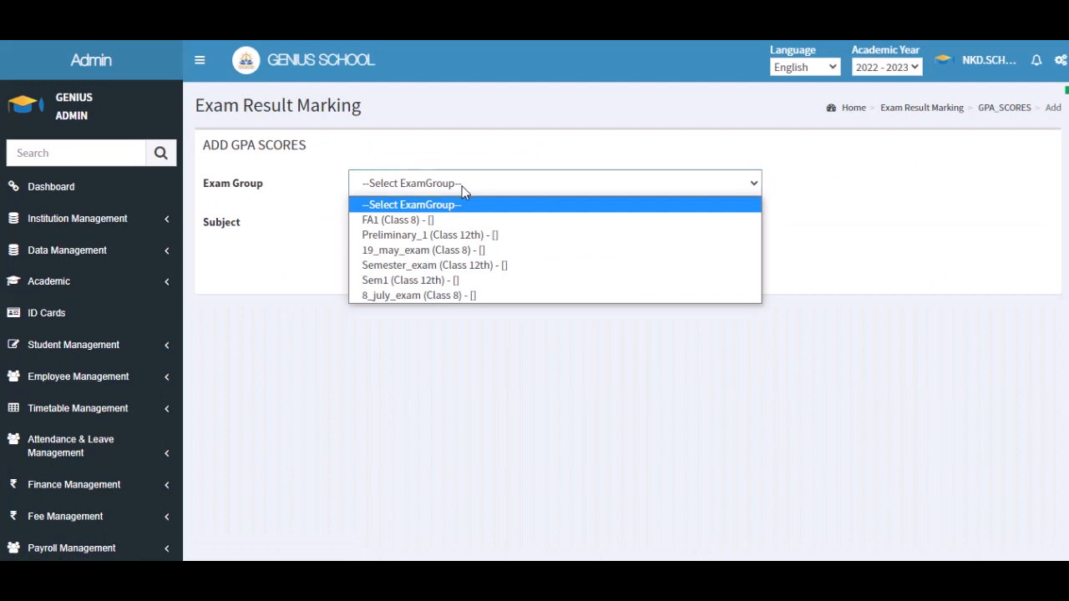
pyautogui.click(463, 250)
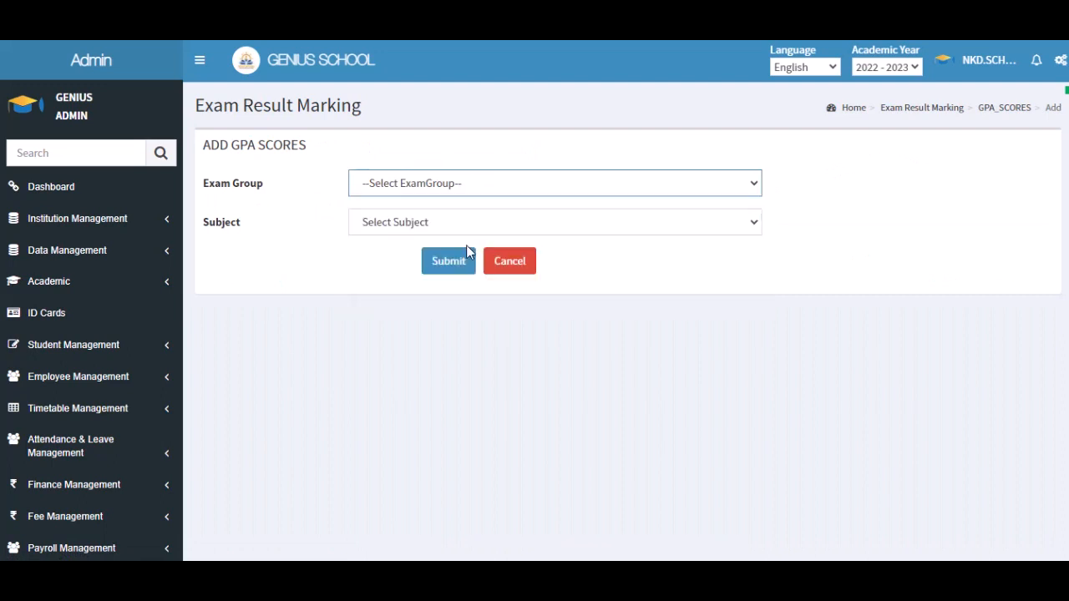
pyautogui.click(462, 221)
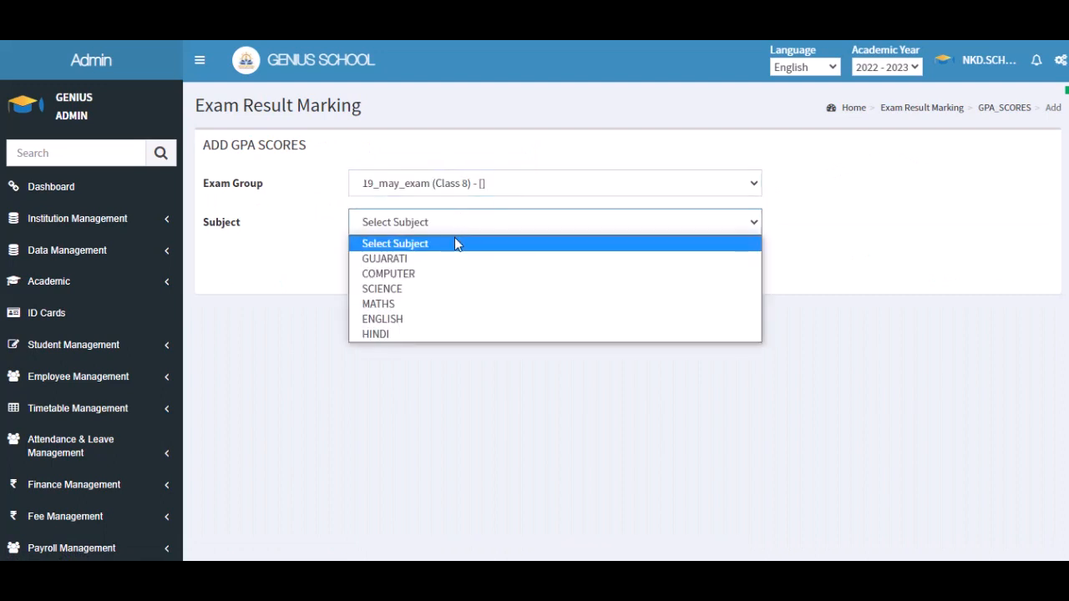
pyautogui.click(455, 259)
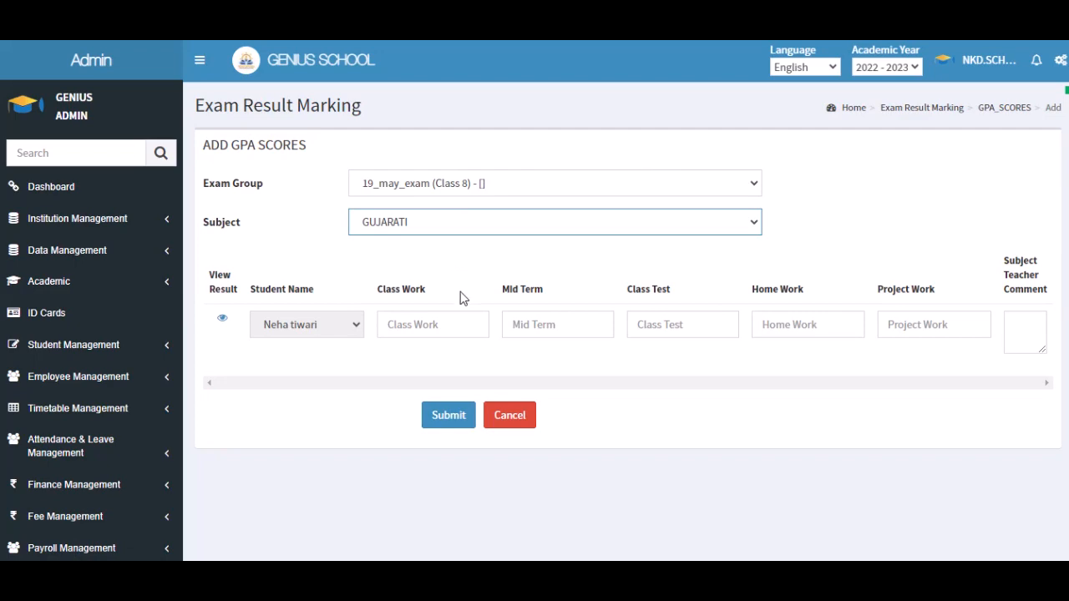
# View the listed student's GUJARATI exam result and close it.
pyautogui.click(462, 324)
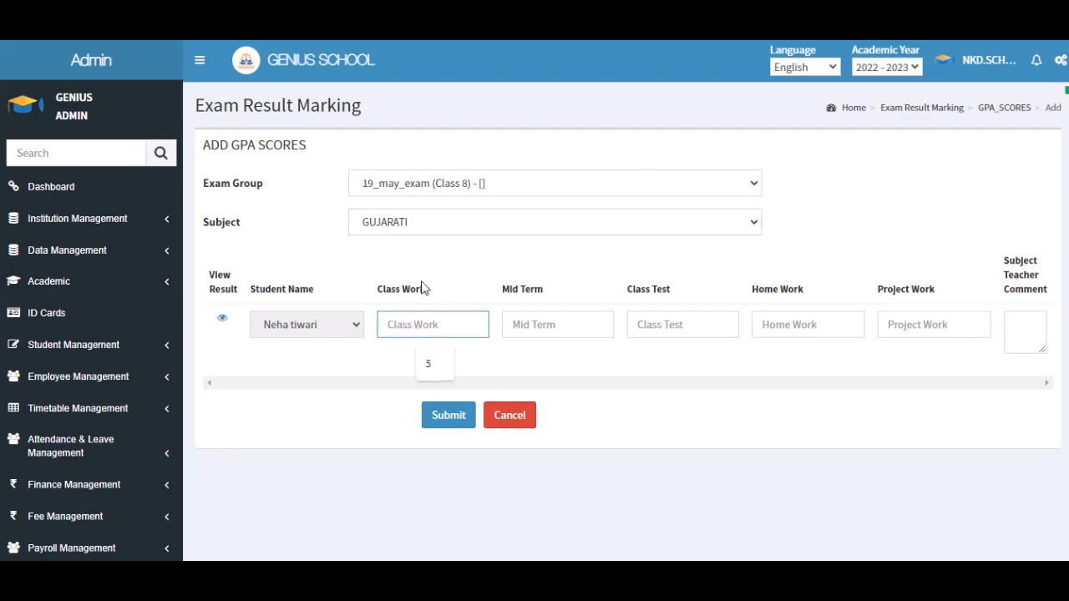
pyautogui.click(223, 318)
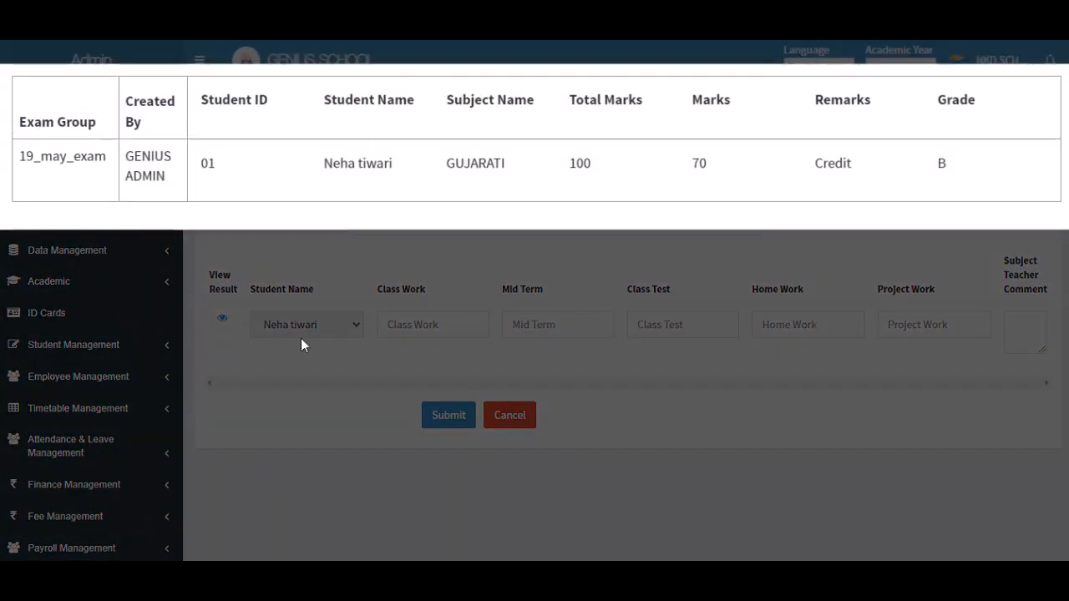
pyautogui.click(724, 522)
# Enter 5 for class work, mid term, class test, home work and project work, add the teacher comment GOOD, and submit the GPA scores.
pyautogui.click(439, 327)
pyautogui.click(541, 325)
pyautogui.click(555, 363)
pyautogui.click(669, 325)
pyautogui.click(680, 365)
pyautogui.click(764, 325)
pyautogui.click(801, 368)
pyautogui.click(979, 327)
pyautogui.click(942, 365)
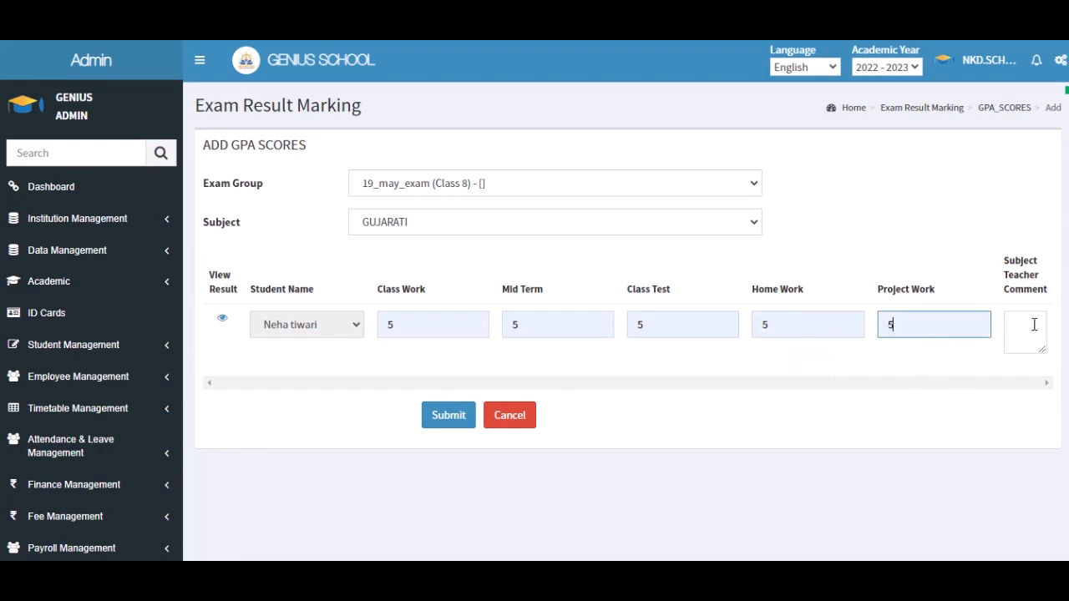
pyautogui.click(1027, 326)
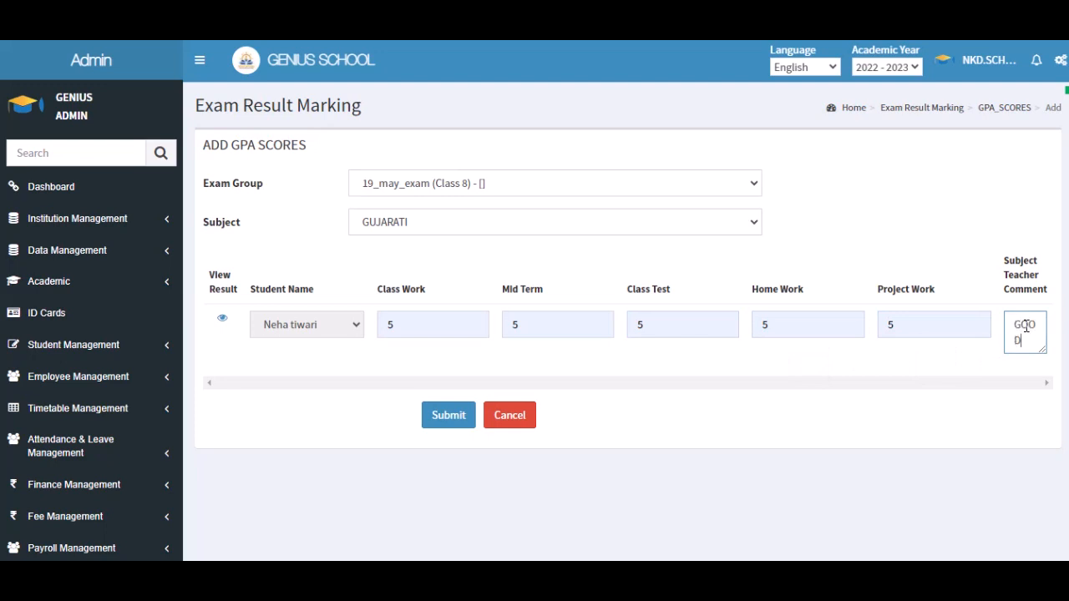
pyautogui.click(459, 418)
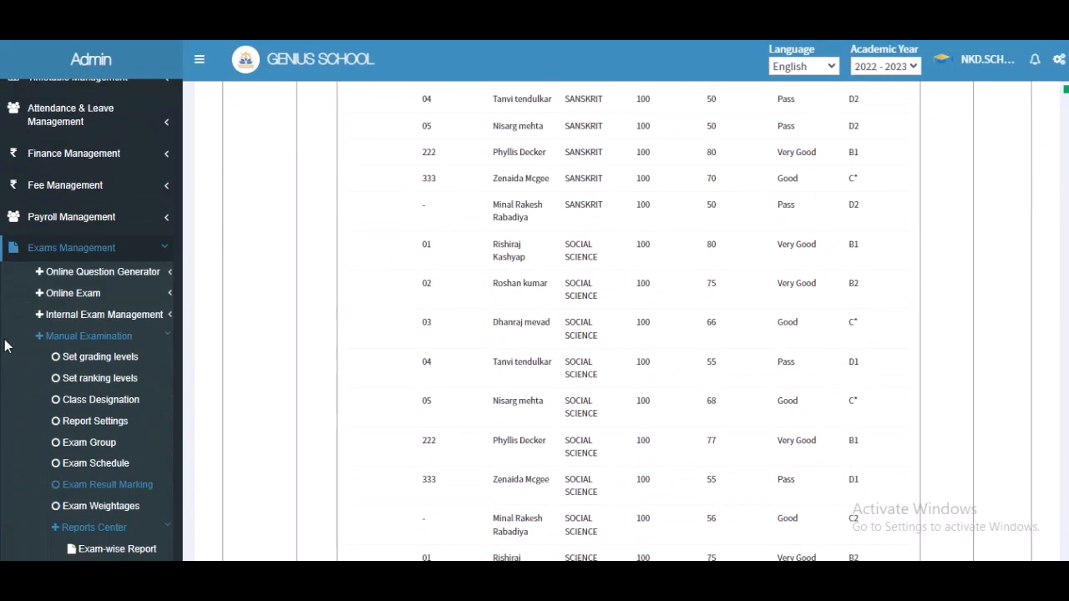
# Open the Exam Weightages listing of the manual examination.
pyautogui.scroll(-3, 25, 330)
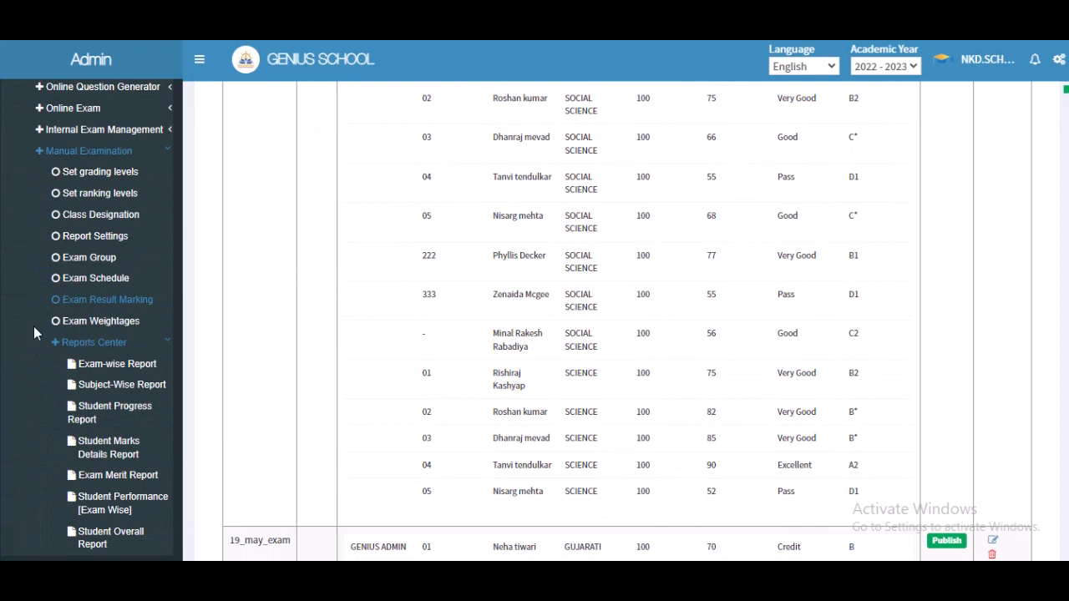
pyautogui.click(78, 322)
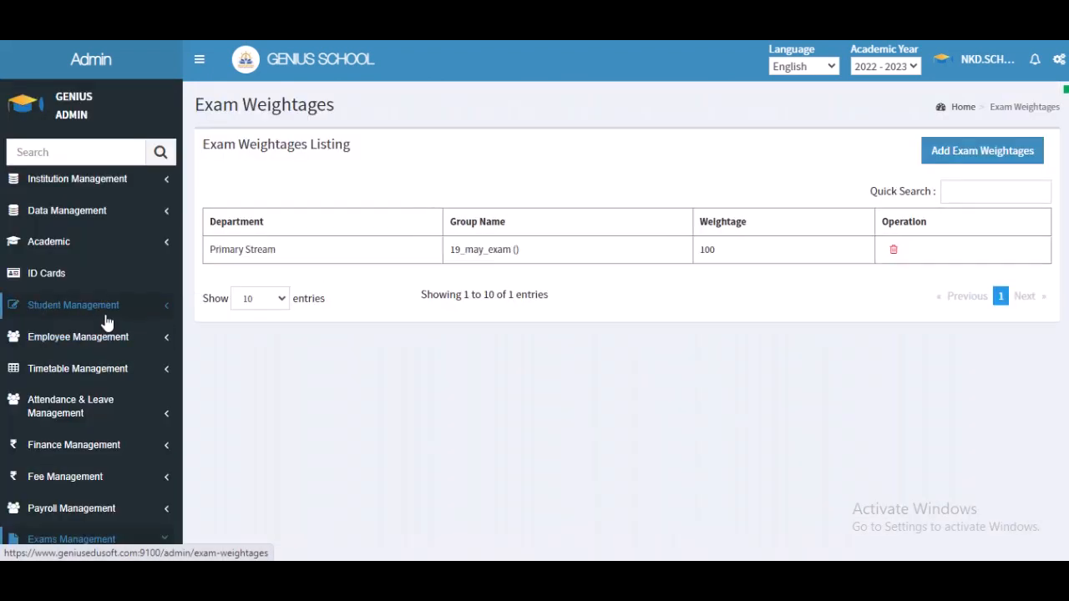
# Start adding exam weightages for the Secondary Stream department and include FA1, Preliminary_2, Preliminary_1, Semester_exam and Sem1.
pyautogui.click(985, 157)
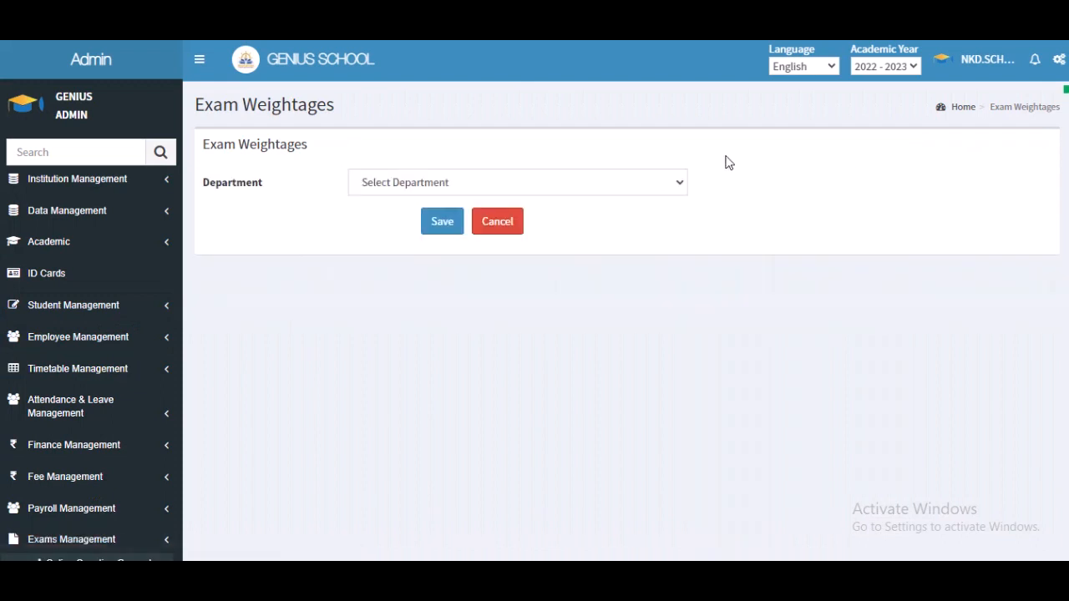
pyautogui.click(441, 185)
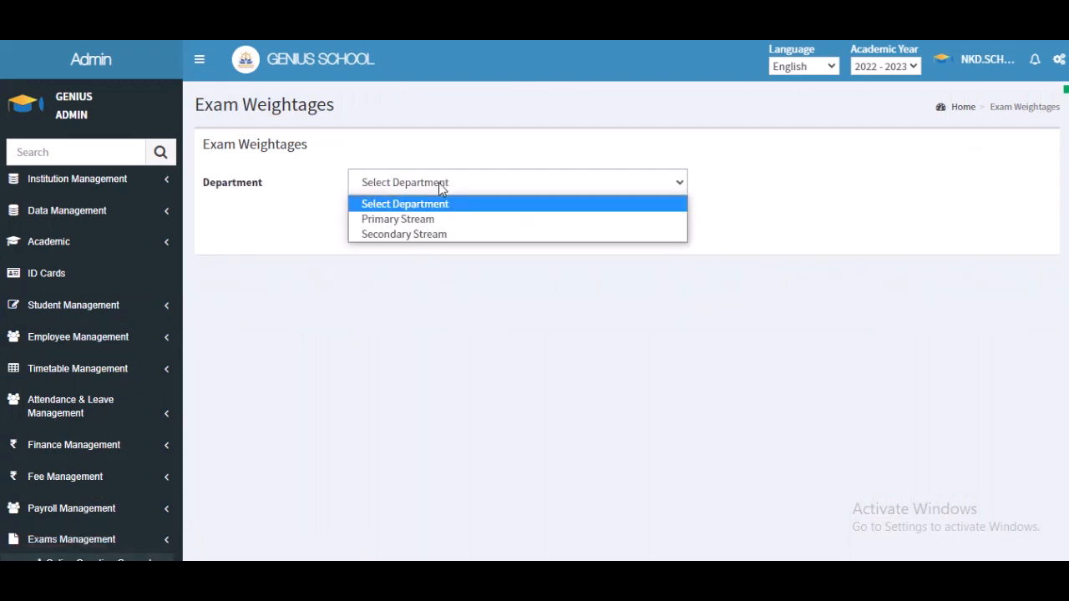
pyautogui.click(434, 235)
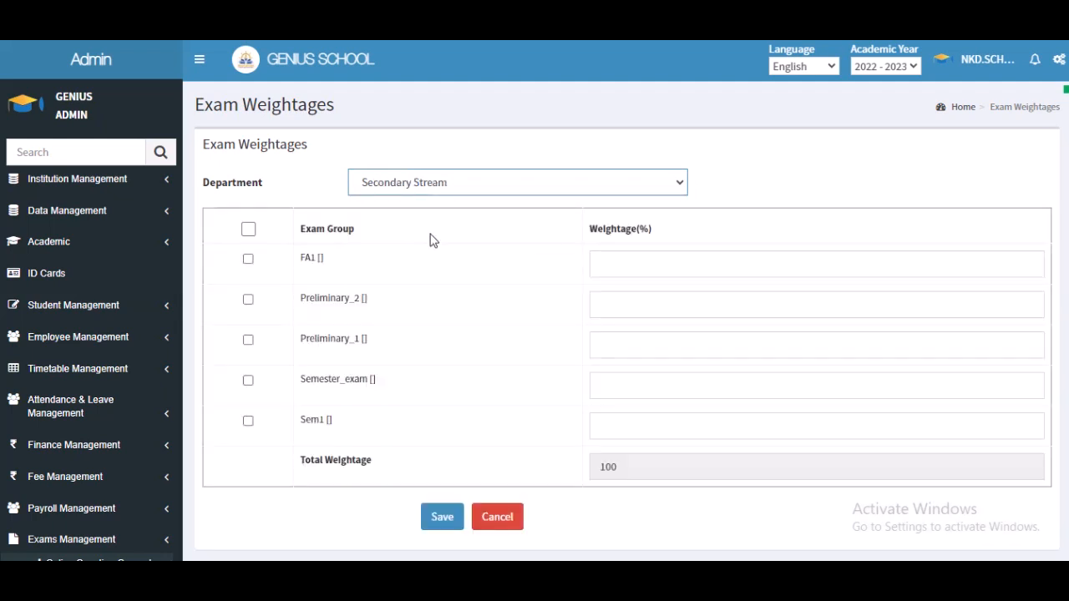
pyautogui.click(248, 260)
pyautogui.click(249, 300)
pyautogui.click(248, 343)
pyautogui.click(248, 382)
pyautogui.click(248, 422)
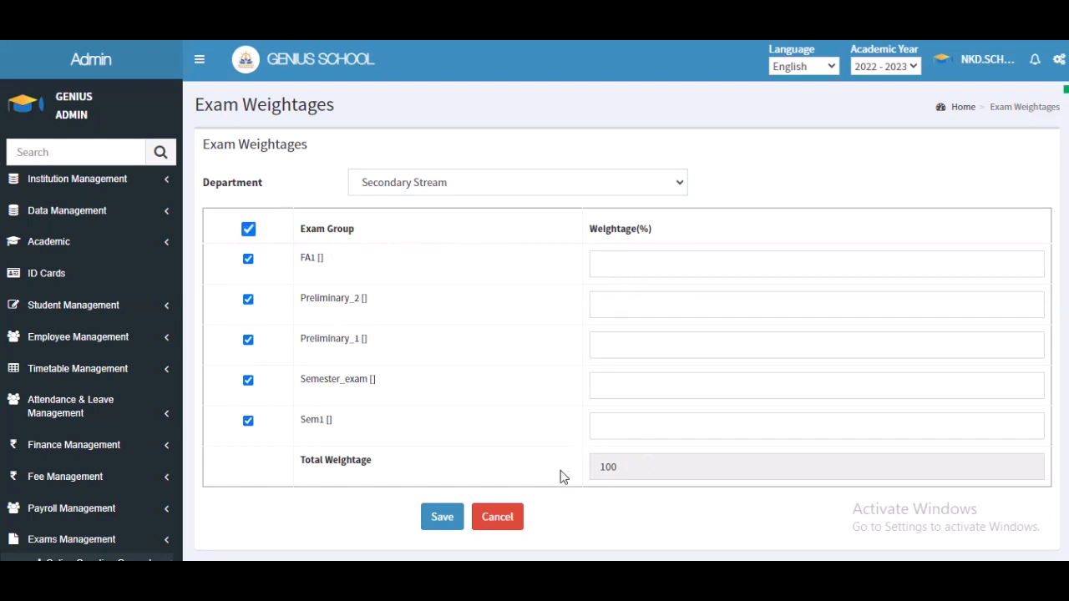
# Set the weightages to FA1 10, Preliminary_2 20, Preliminary_1 20, Semester_exam 40 and Sem1 10, and save them.
pyautogui.click(605, 264)
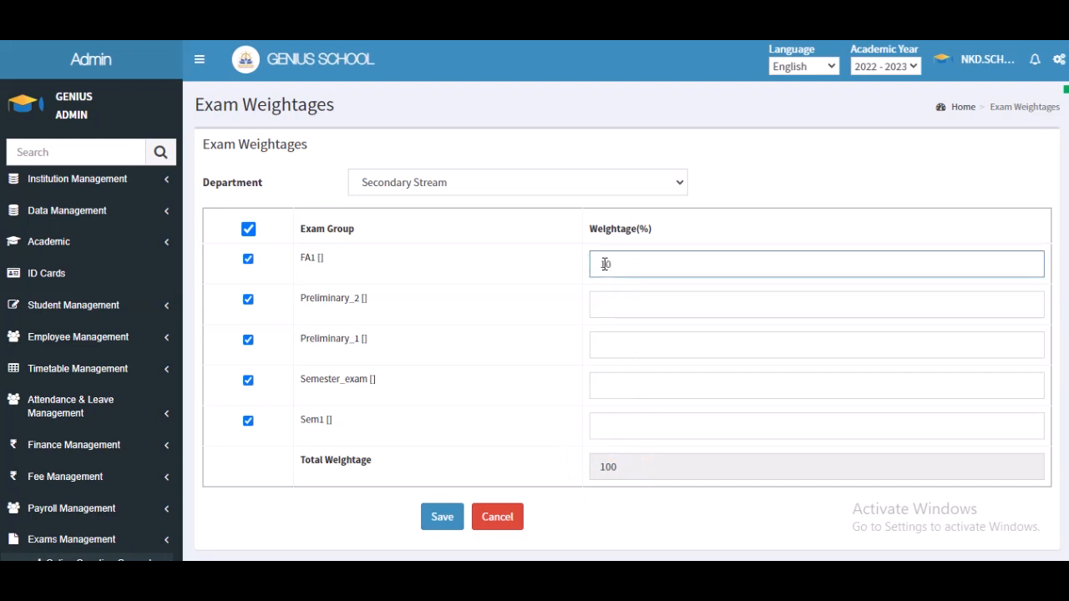
pyautogui.click(612, 300)
pyautogui.write('20')
pyautogui.click(634, 350)
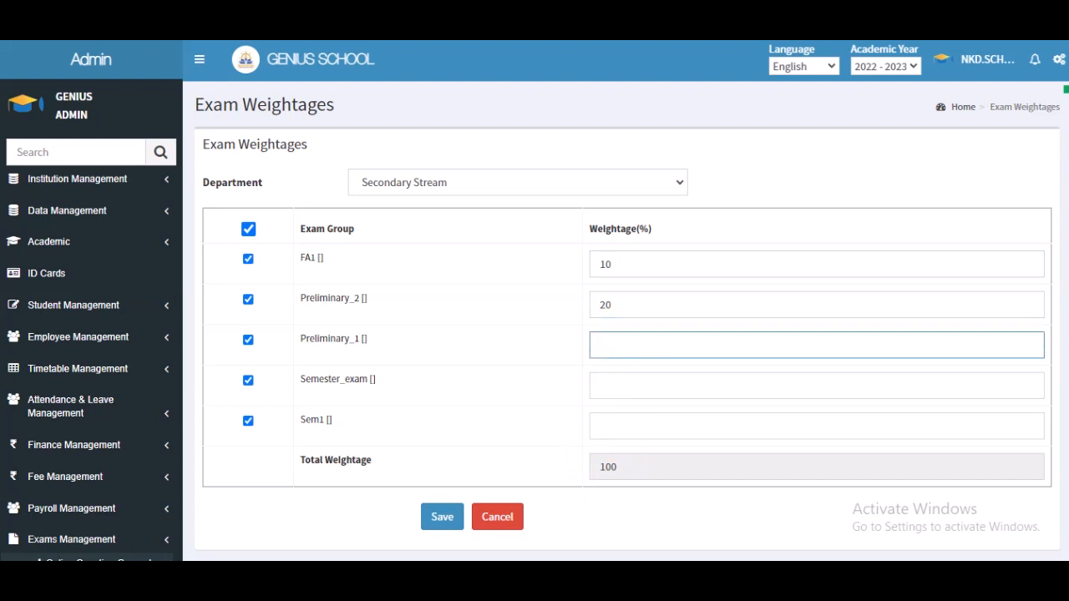
pyautogui.write('20')
pyautogui.click(671, 389)
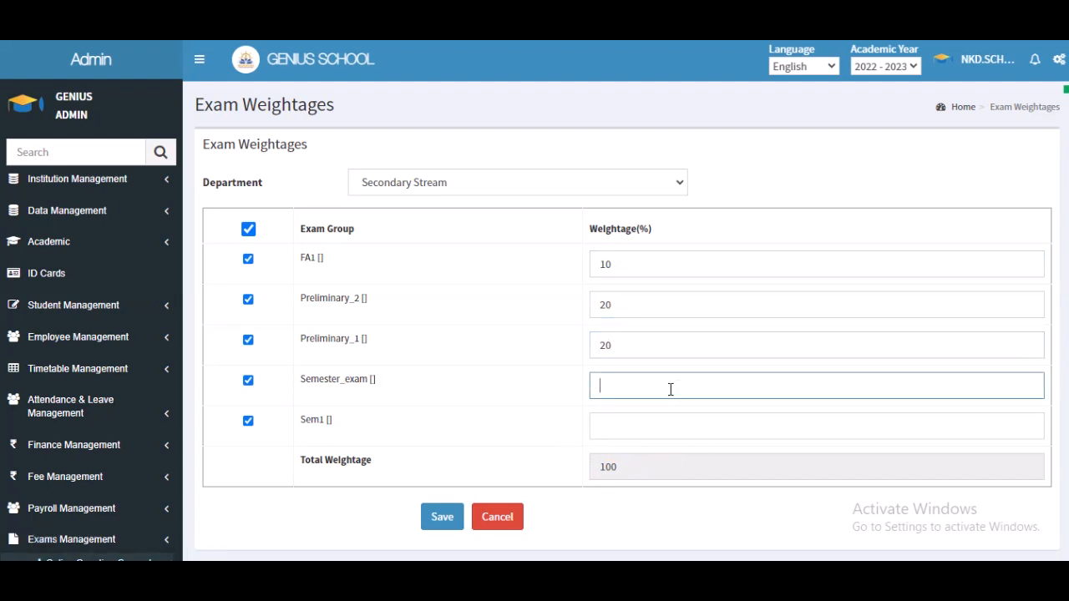
pyautogui.click(656, 430)
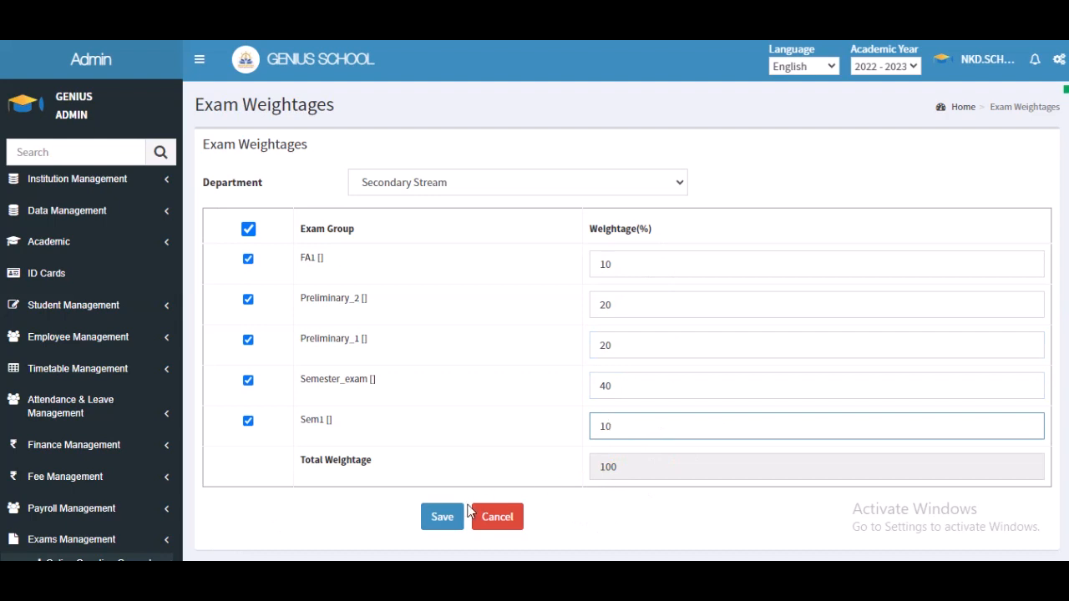
pyautogui.click(442, 529)
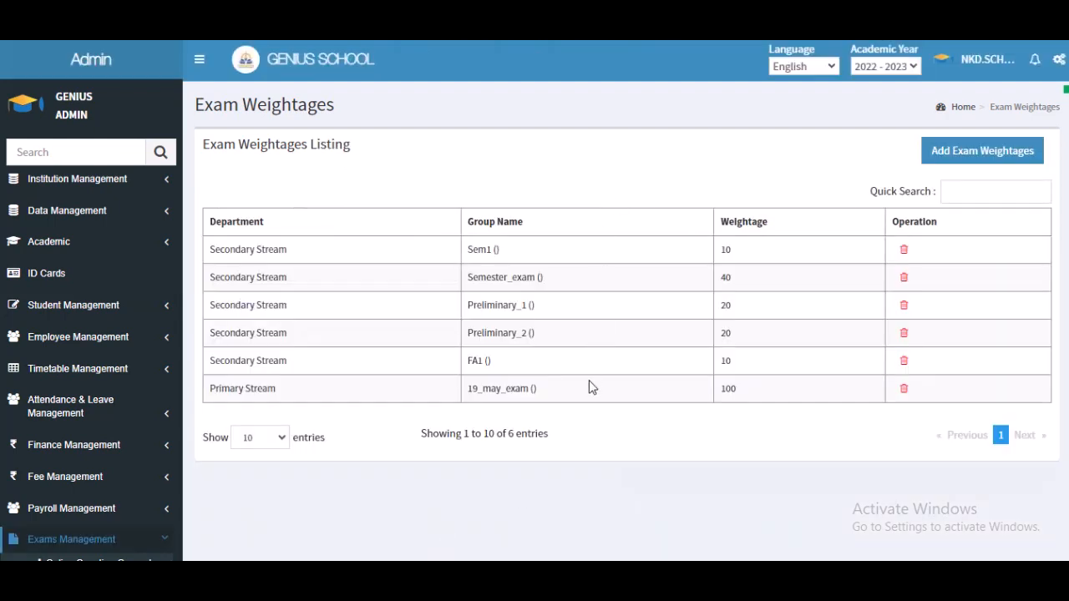
# Open the Exam-wise Report of the manual examination and choose the Primary Stream department.
pyautogui.scroll(-6, 589, 387)
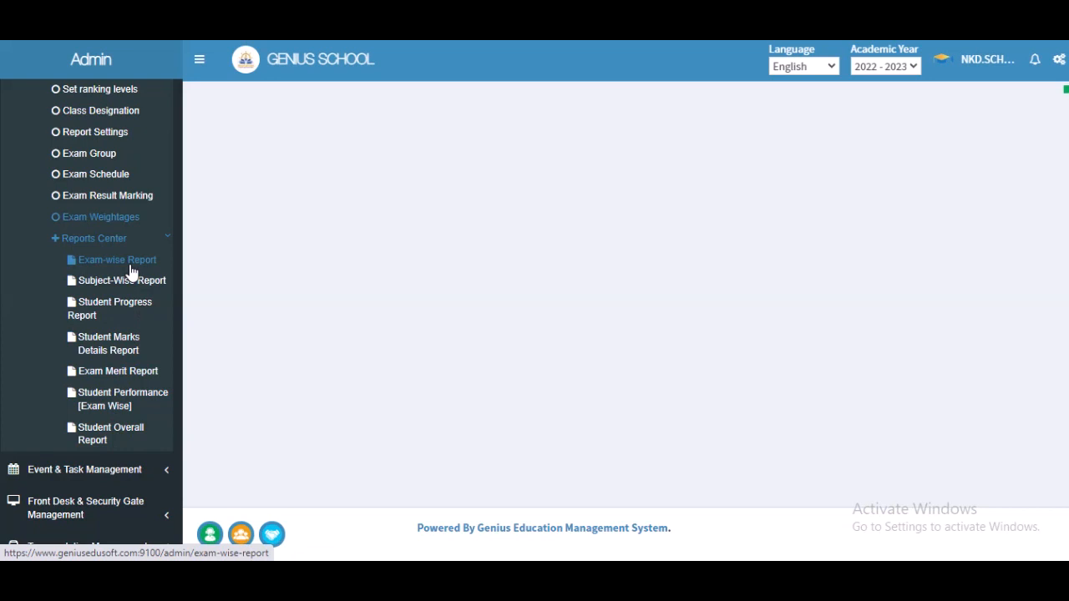
pyautogui.click(129, 265)
pyautogui.click(325, 219)
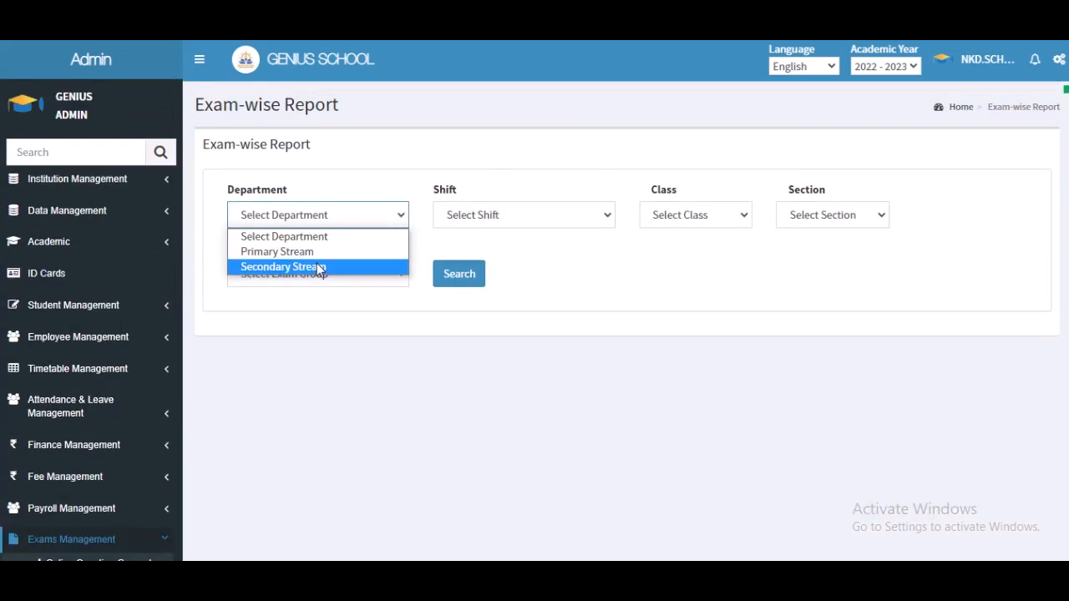
pyautogui.click(316, 267)
pyautogui.click(343, 219)
pyautogui.click(337, 250)
# Generate the exam-wise report for the Morning shift, Class 8, section A and the 19_may_exam (Class 8) exam group.
pyautogui.click(506, 215)
pyautogui.click(490, 251)
pyautogui.click(665, 215)
pyautogui.click(669, 251)
pyautogui.click(818, 215)
pyautogui.click(795, 250)
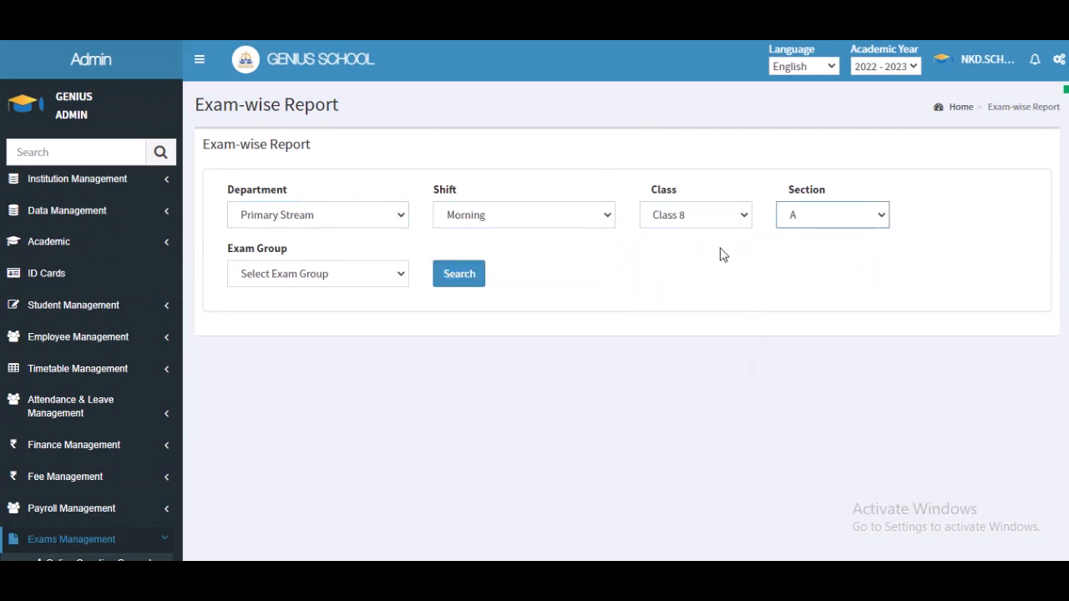
pyautogui.click(359, 275)
pyautogui.click(358, 311)
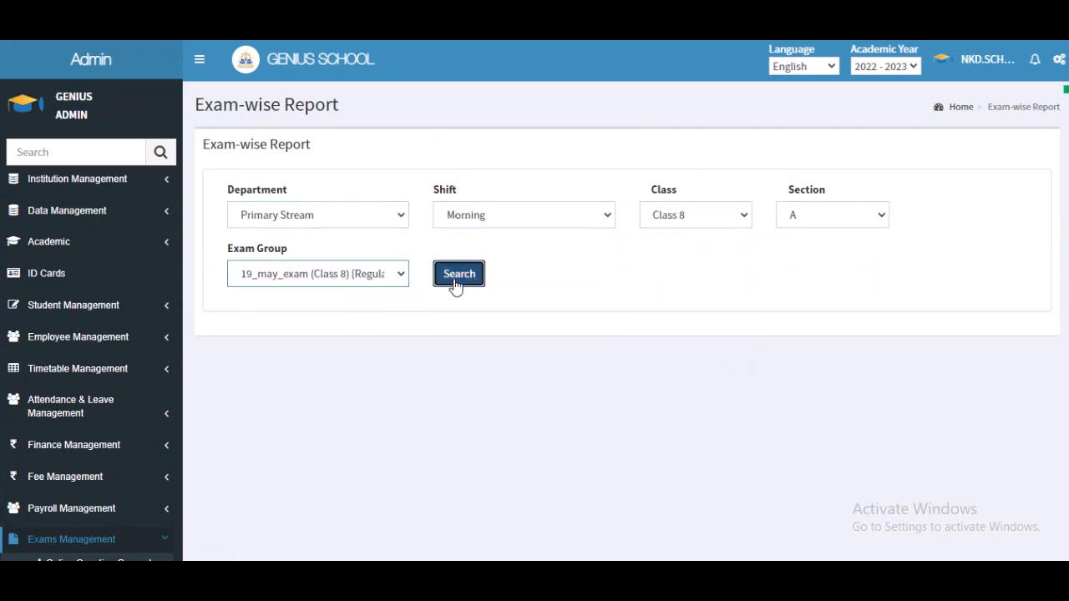
pyautogui.click(456, 286)
# Open the listed student's exam-wise report and examine the subject marks table and the marks chart.
pyautogui.scroll(-1, 476, 401)
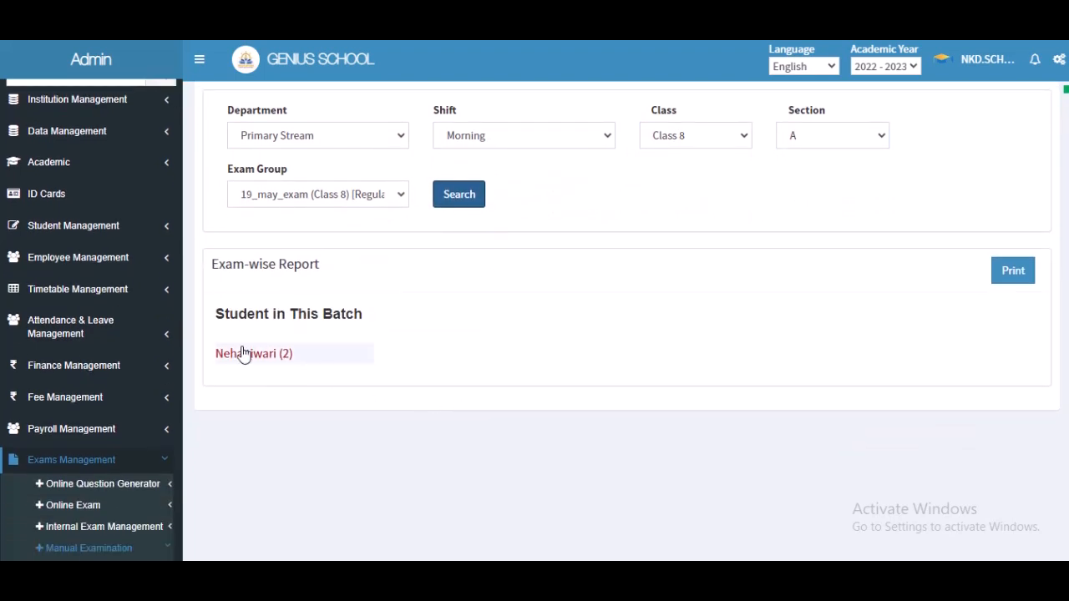
pyautogui.click(241, 354)
pyautogui.scroll(-4, 602, 347)
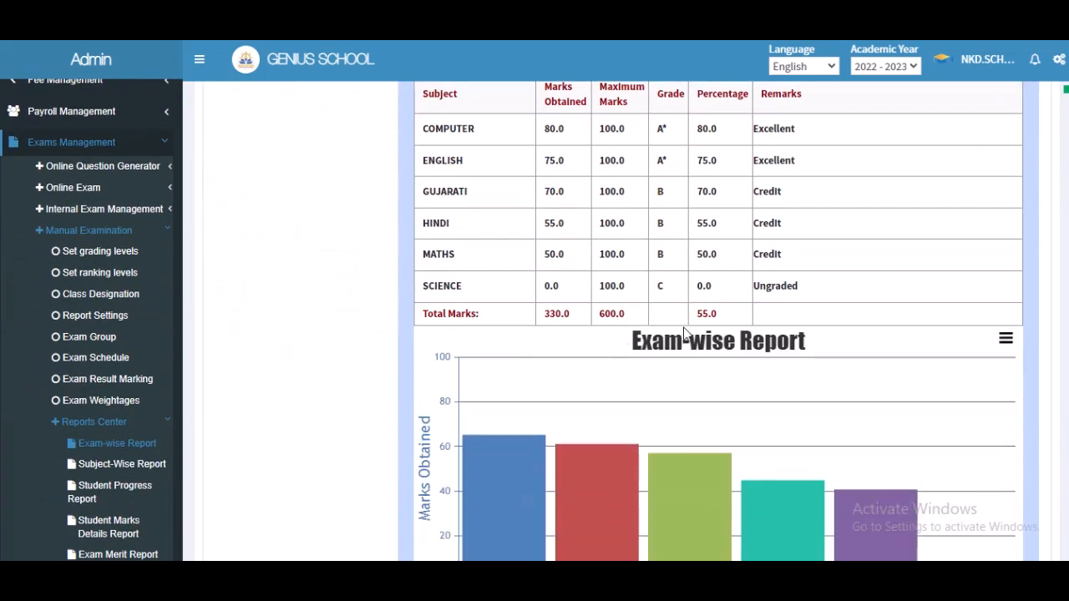
pyautogui.scroll(-2, 684, 332)
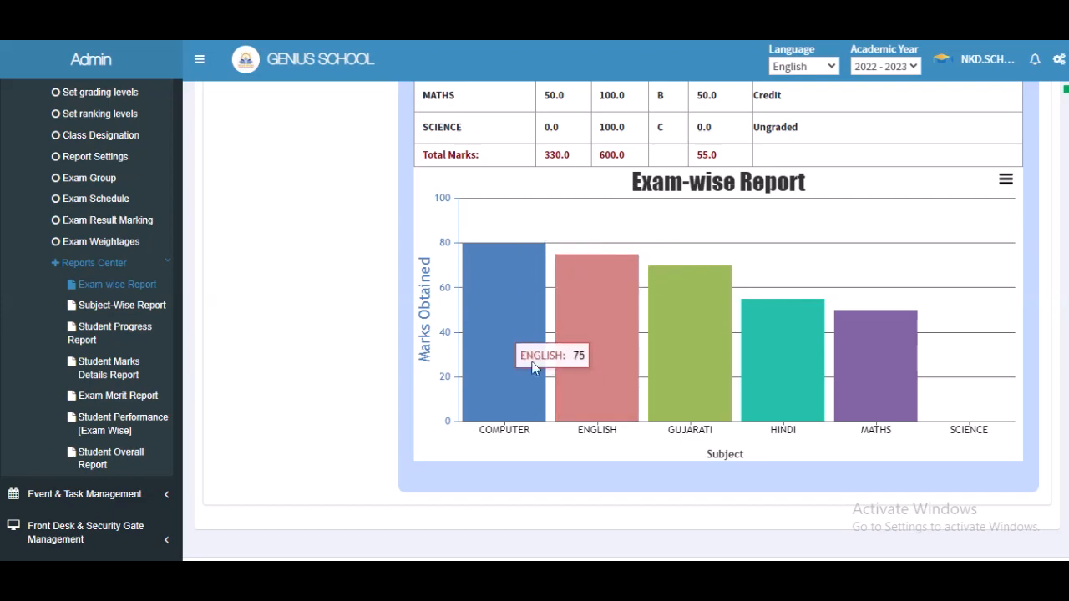
pyautogui.scroll(2, 326, 321)
pyautogui.scroll(-2, 327, 321)
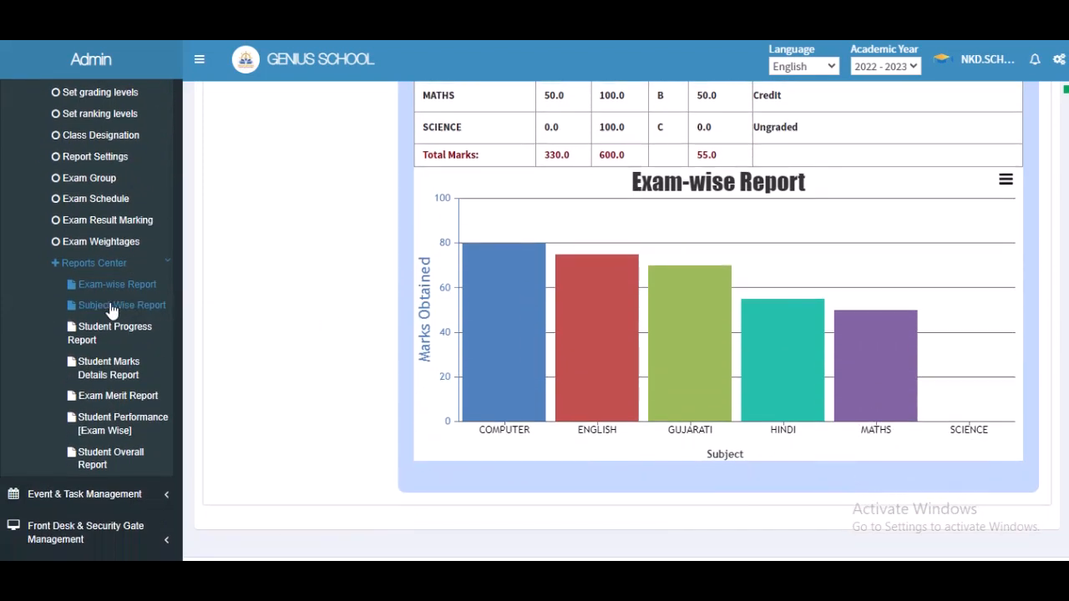
# Open the Subject-Wise Report and choose Primary Stream, the Morning shift, Class 8 and section A.
pyautogui.scroll(-3, 113, 309)
pyautogui.scroll(1, 137, 148)
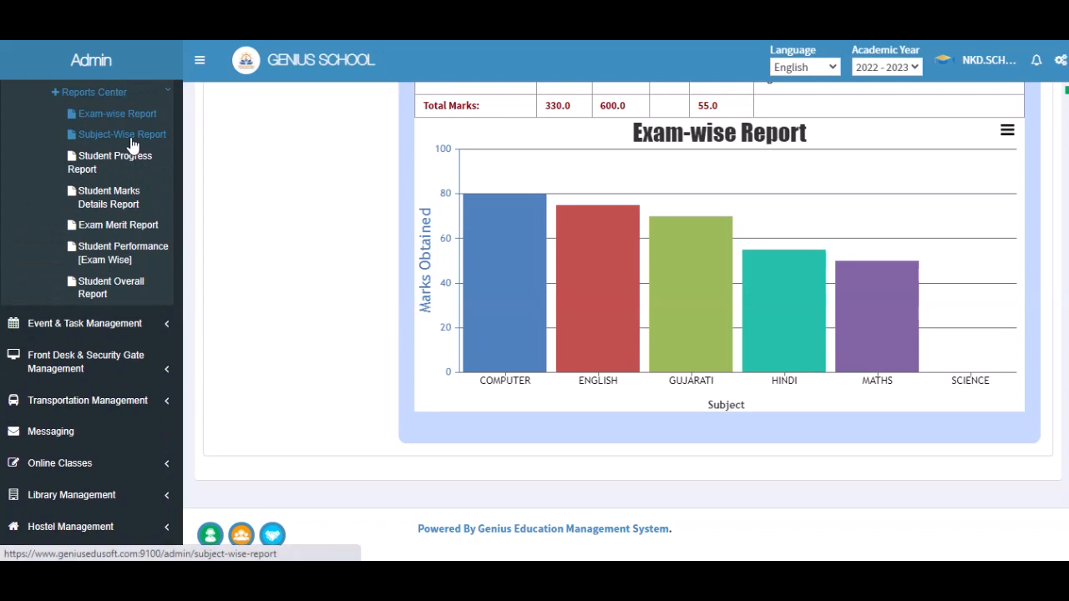
pyautogui.click(131, 145)
pyautogui.click(301, 214)
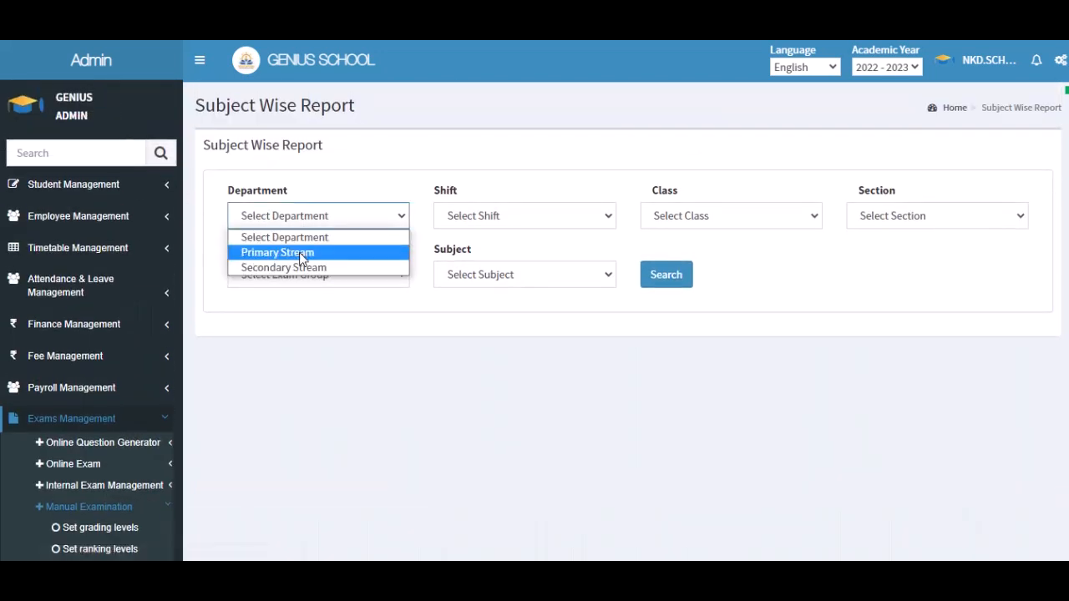
pyautogui.click(301, 252)
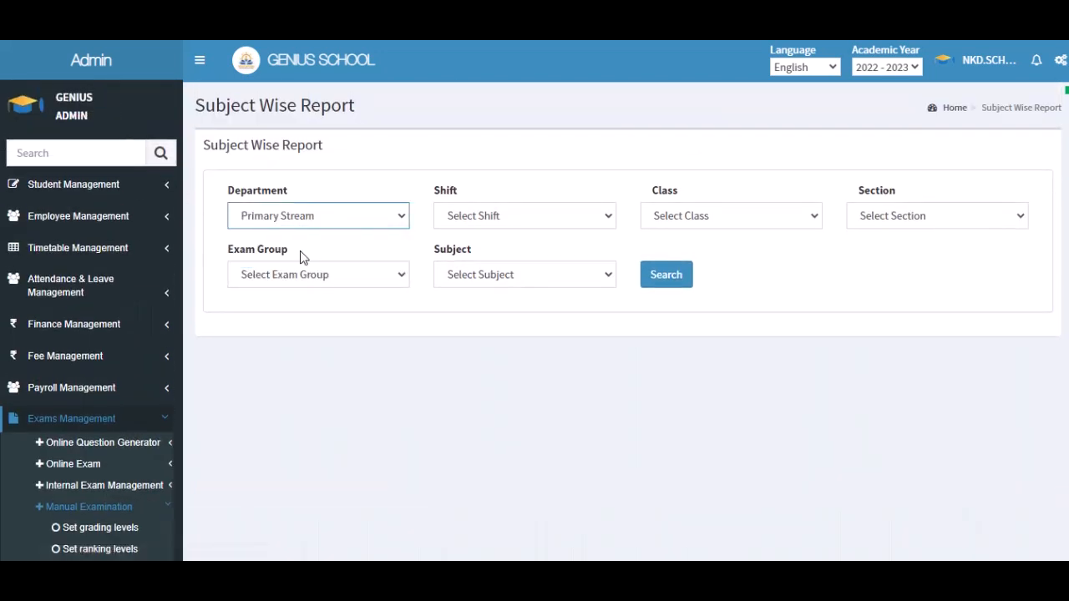
pyautogui.click(458, 218)
pyautogui.click(465, 252)
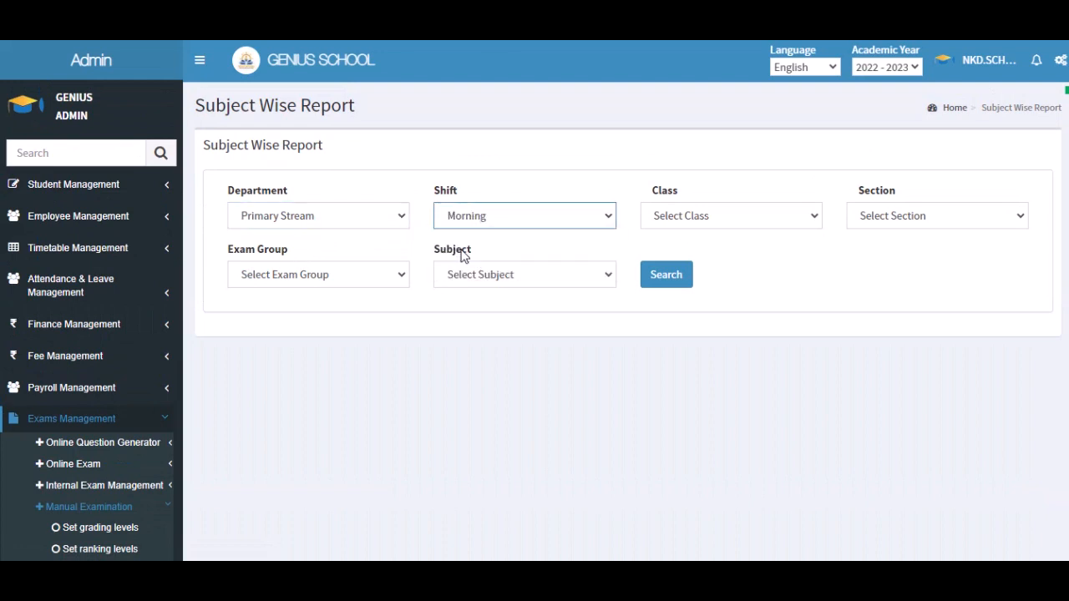
pyautogui.click(670, 224)
pyautogui.click(669, 252)
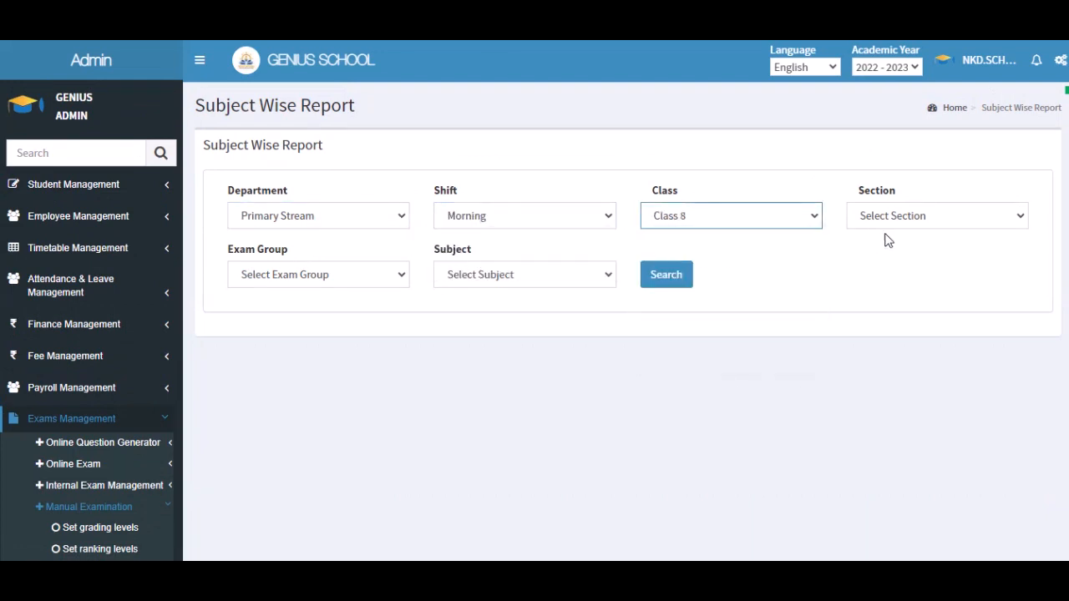
pyautogui.click(898, 216)
pyautogui.click(897, 255)
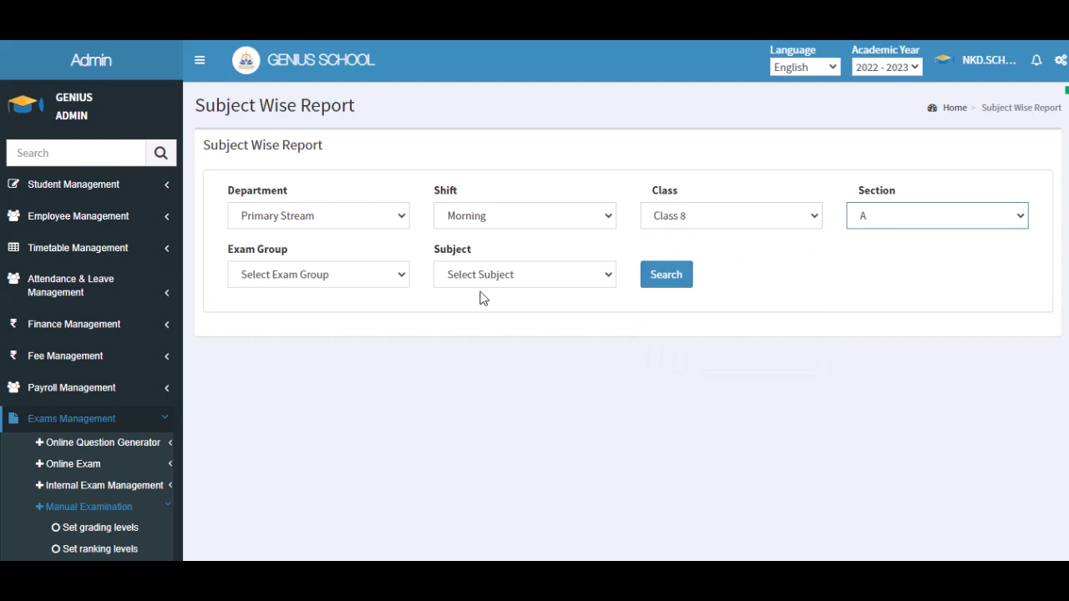
# Generate the subject-wise report for the 19_may_exam exam group and the GUJARATI subject, and examine its table and chart.
pyautogui.click(327, 281)
pyautogui.click(333, 315)
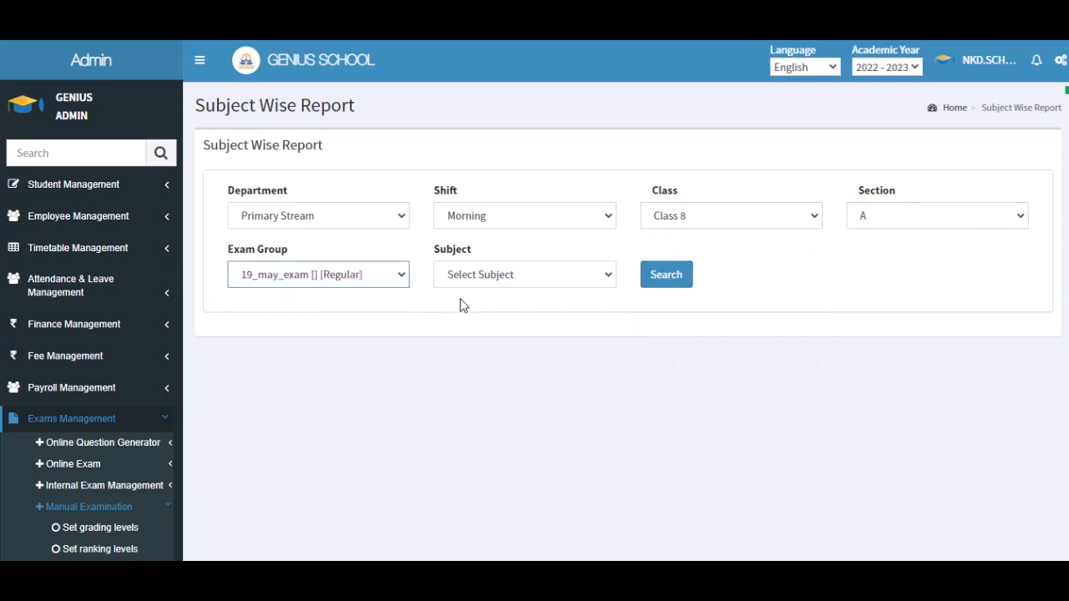
pyautogui.click(483, 282)
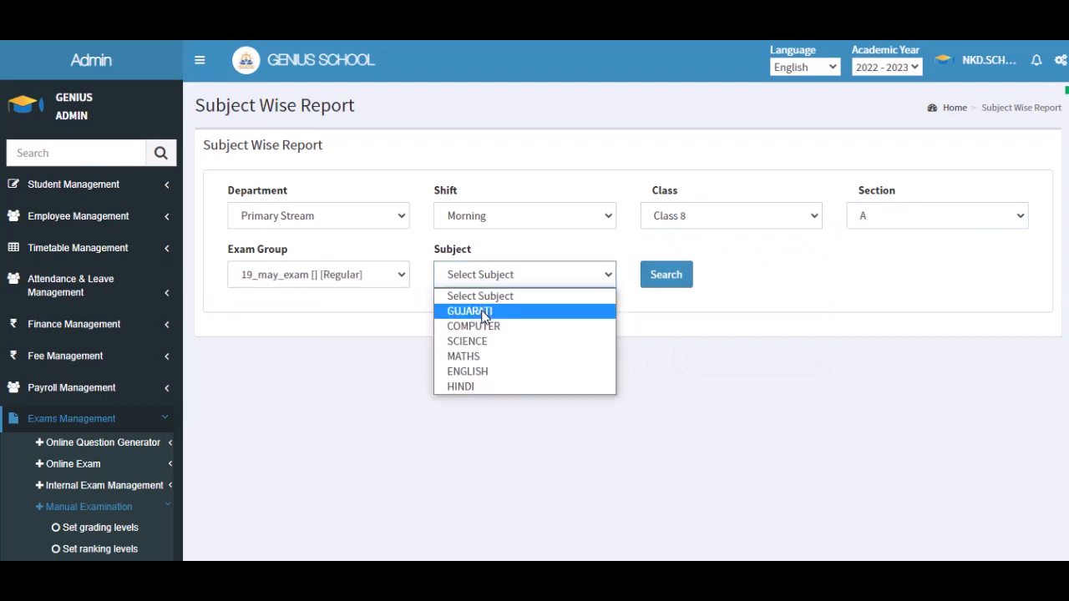
pyautogui.click(488, 310)
pyautogui.click(669, 289)
pyautogui.scroll(-3, 682, 367)
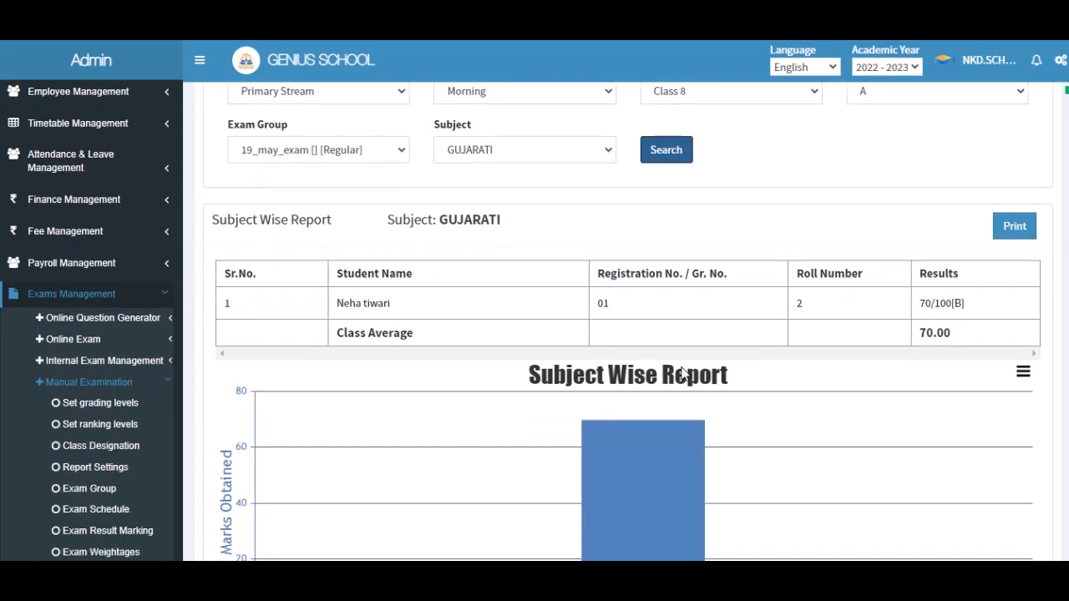
pyautogui.scroll(-1, 682, 374)
pyautogui.scroll(1, 682, 374)
pyautogui.scroll(2, 680, 373)
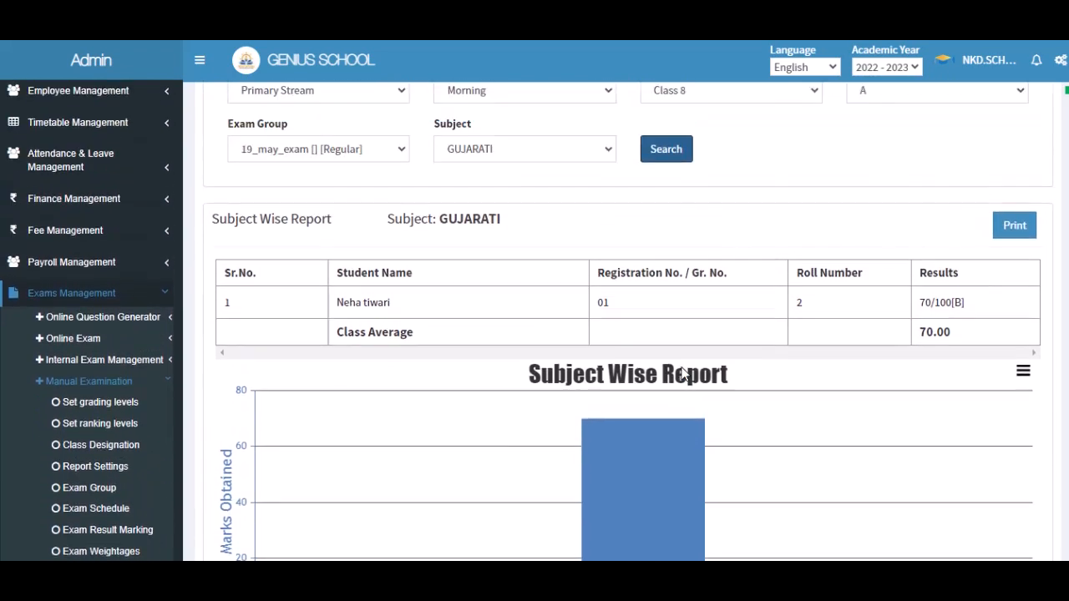
# Generate the Student Progress Report for the only listed student of Primary Stream, Class 8, section A.
pyautogui.click(125, 494)
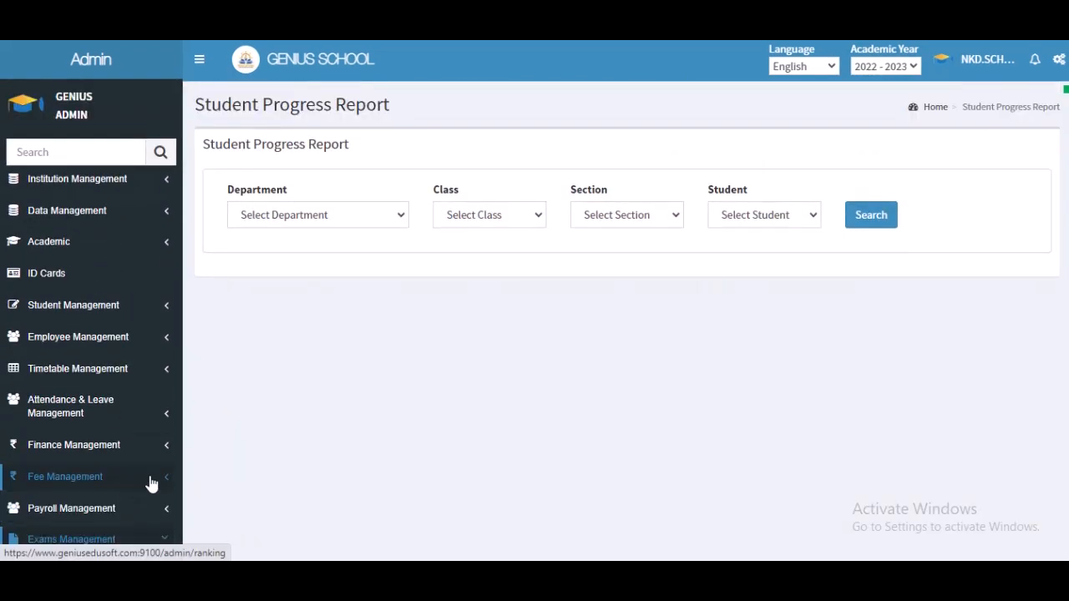
pyautogui.click(281, 216)
pyautogui.click(280, 253)
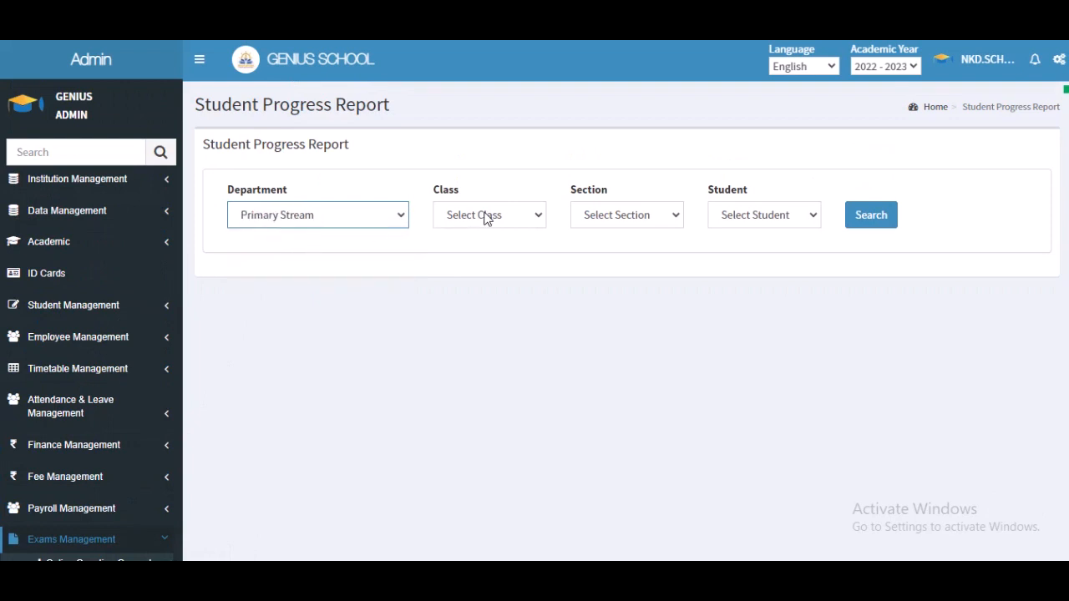
pyautogui.click(487, 215)
pyautogui.click(476, 358)
pyautogui.click(625, 218)
pyautogui.click(611, 252)
pyautogui.click(746, 219)
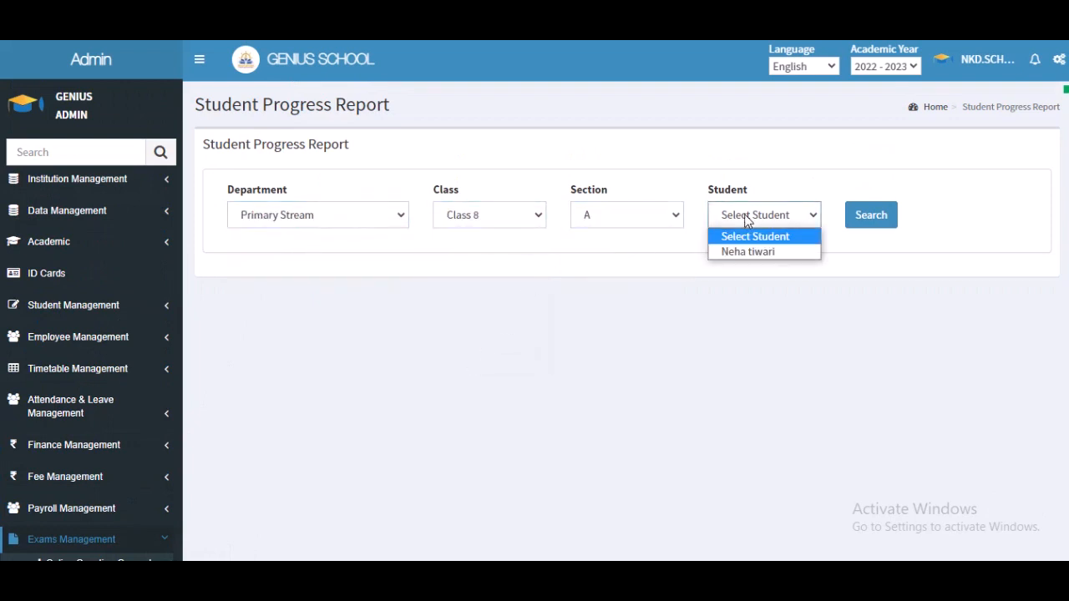
pyautogui.click(757, 251)
pyautogui.click(871, 215)
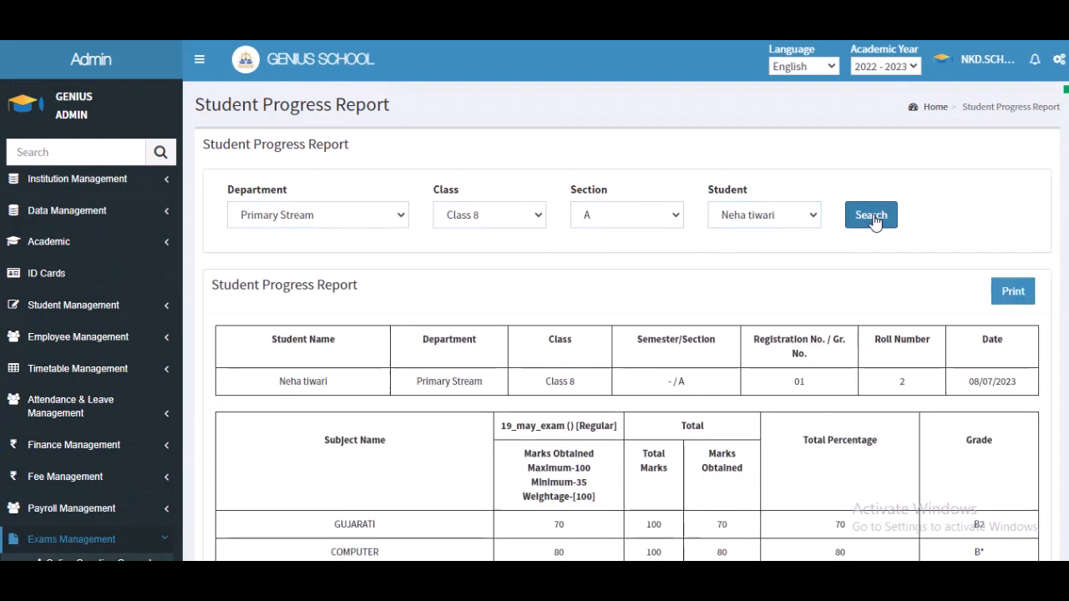
# Examine the progress report's subject marks, overall grade and percentage chart.
pyautogui.scroll(-2, 717, 217)
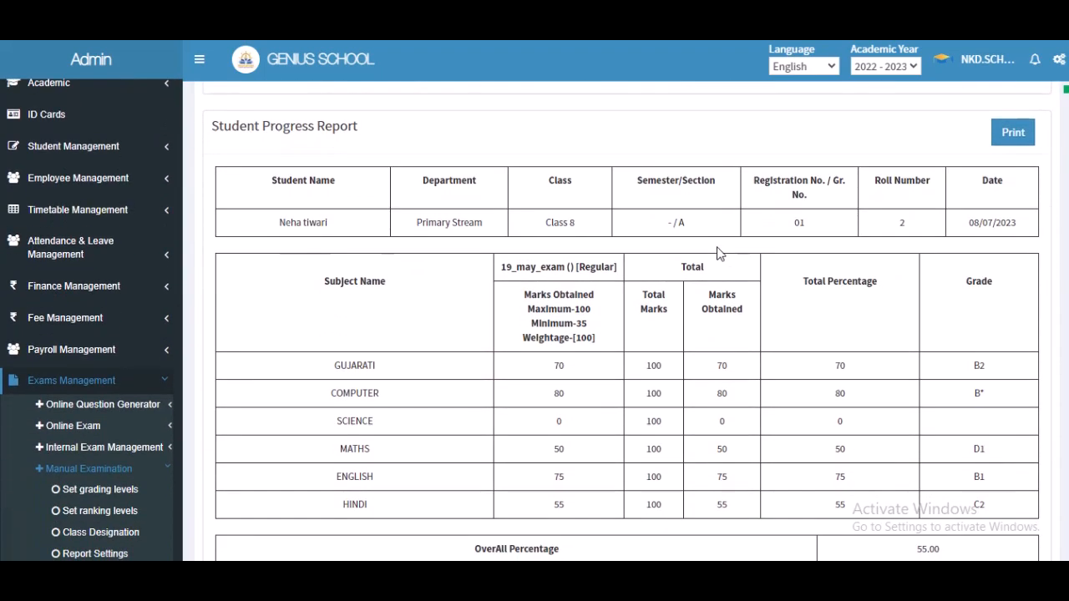
pyautogui.scroll(-1, 701, 249)
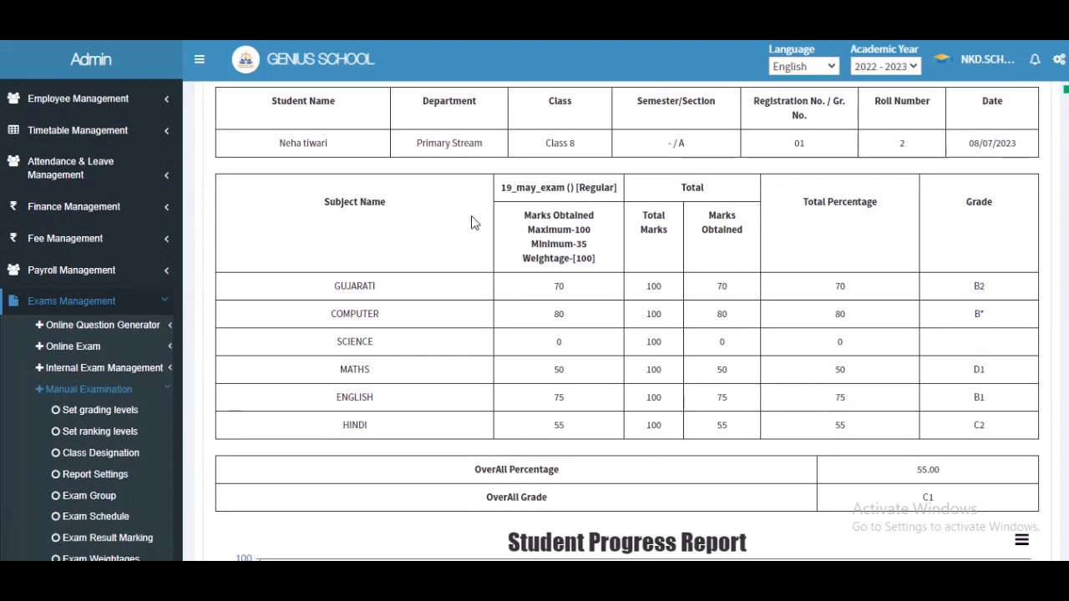
pyautogui.scroll(-5, 602, 315)
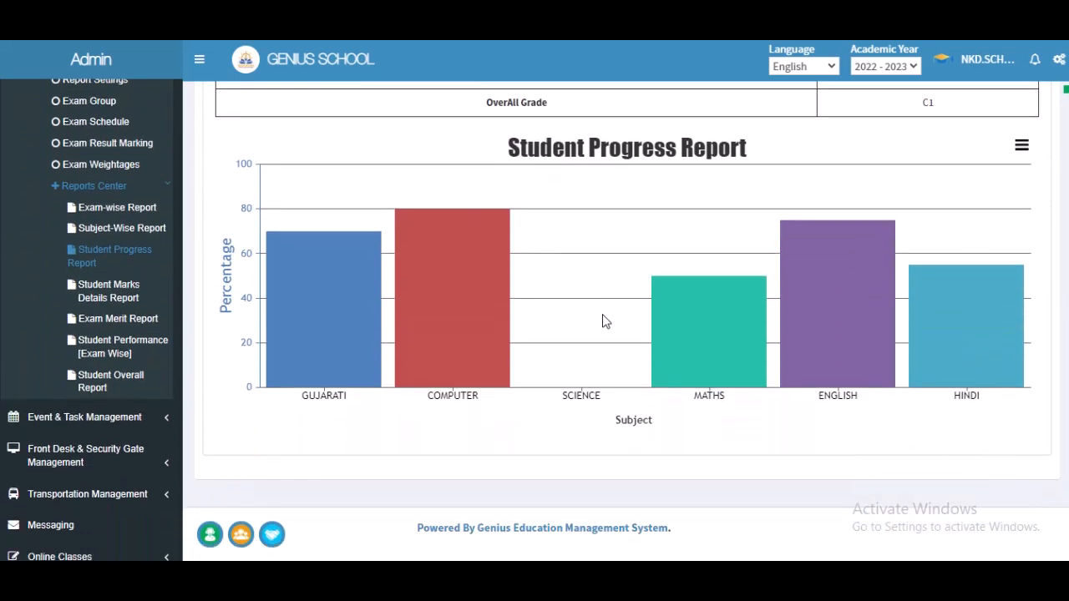
# Open the Student Marks Details Report and choose Primary Stream, Class 8 and section A.
pyautogui.click(122, 306)
pyautogui.click(280, 219)
pyautogui.click(284, 252)
pyautogui.click(435, 219)
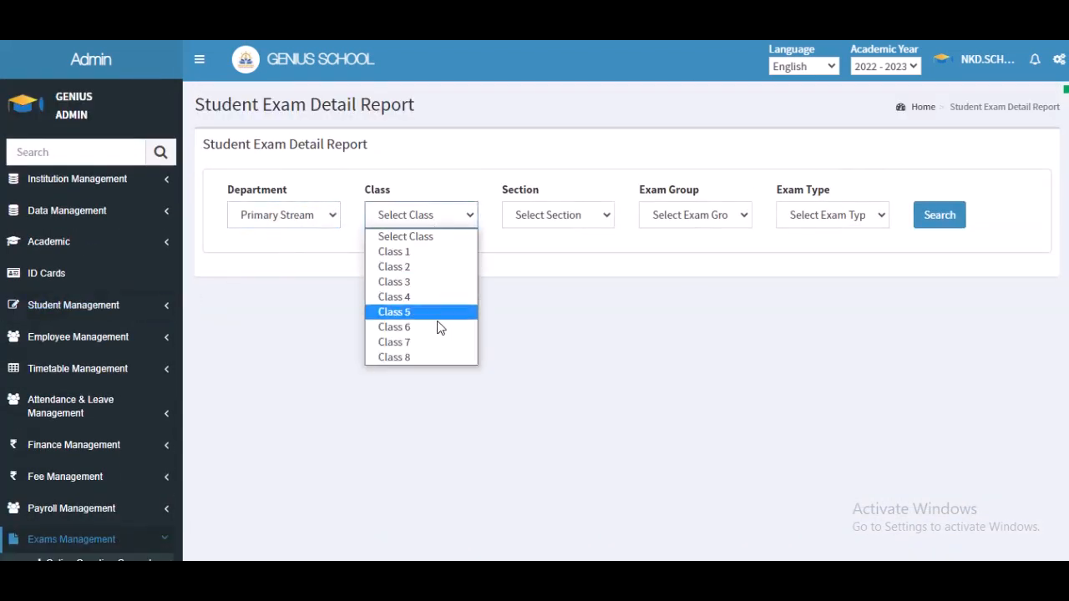
pyautogui.click(444, 357)
pyautogui.click(530, 219)
pyautogui.click(532, 251)
# Generate the student exam detail report for the 19_may_exam exam group with the Marks & Grades exam type, and view its table.
pyautogui.click(673, 214)
pyautogui.click(675, 259)
pyautogui.click(827, 218)
pyautogui.click(832, 282)
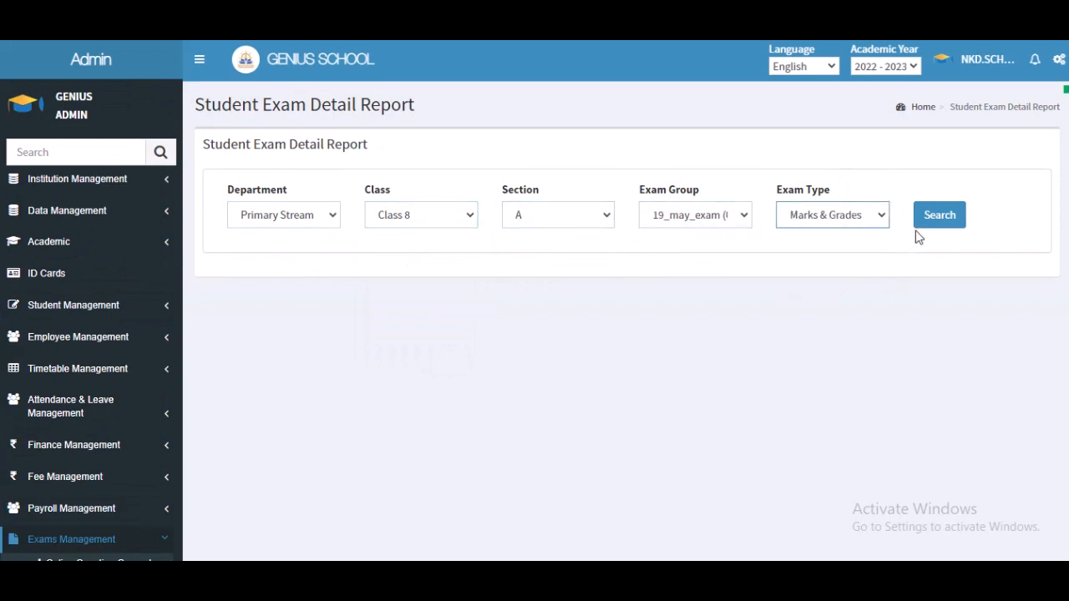
pyautogui.click(936, 216)
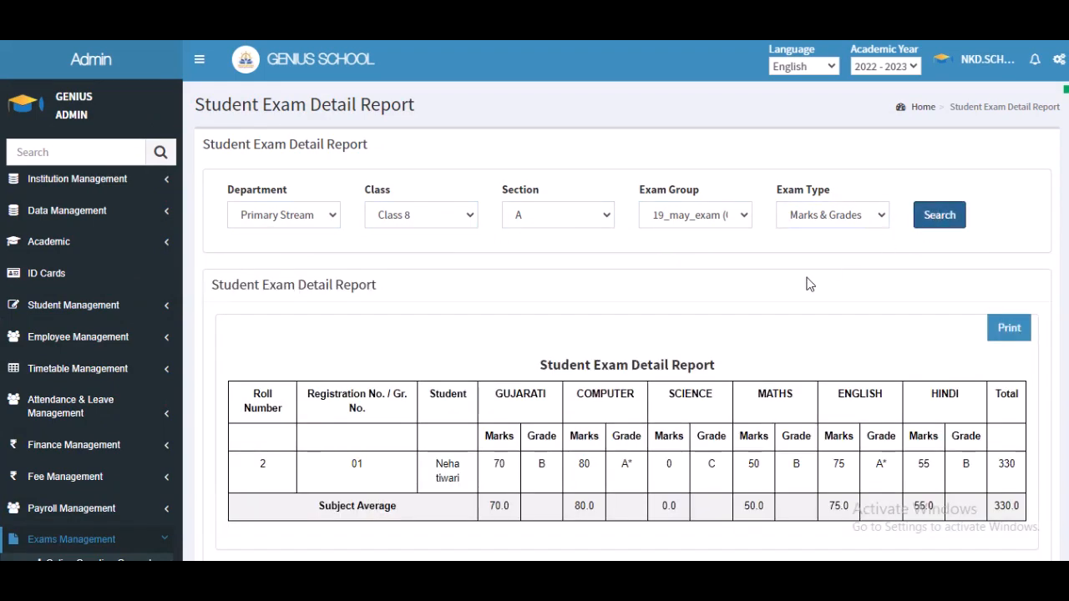
pyautogui.scroll(-3, 808, 284)
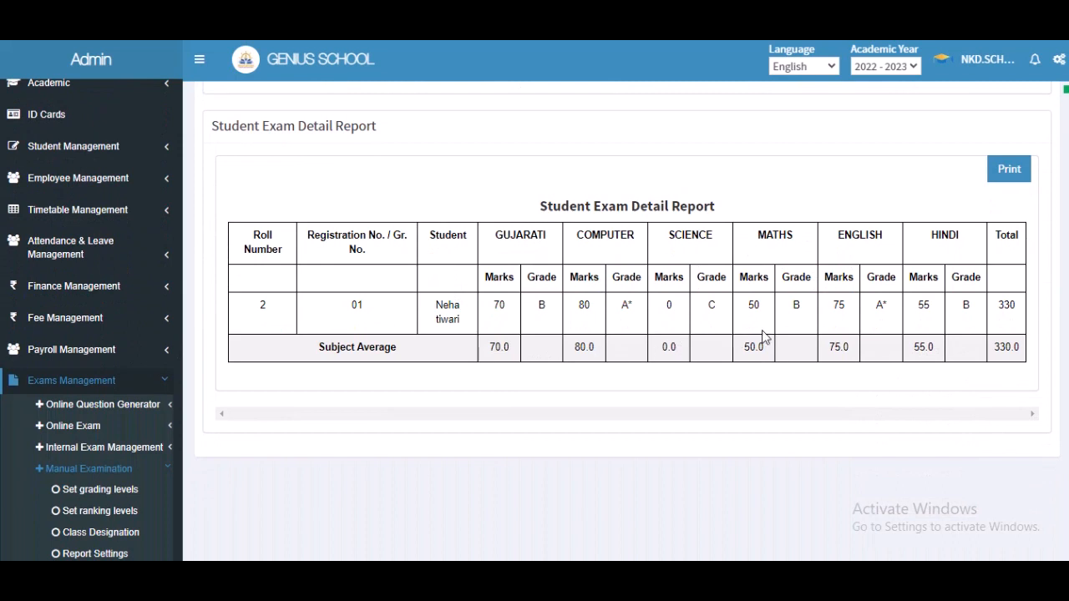
# Open the Exam Merit Report and choose Primary Stream, Class 8 and section A.
pyautogui.scroll(-10, 125, 392)
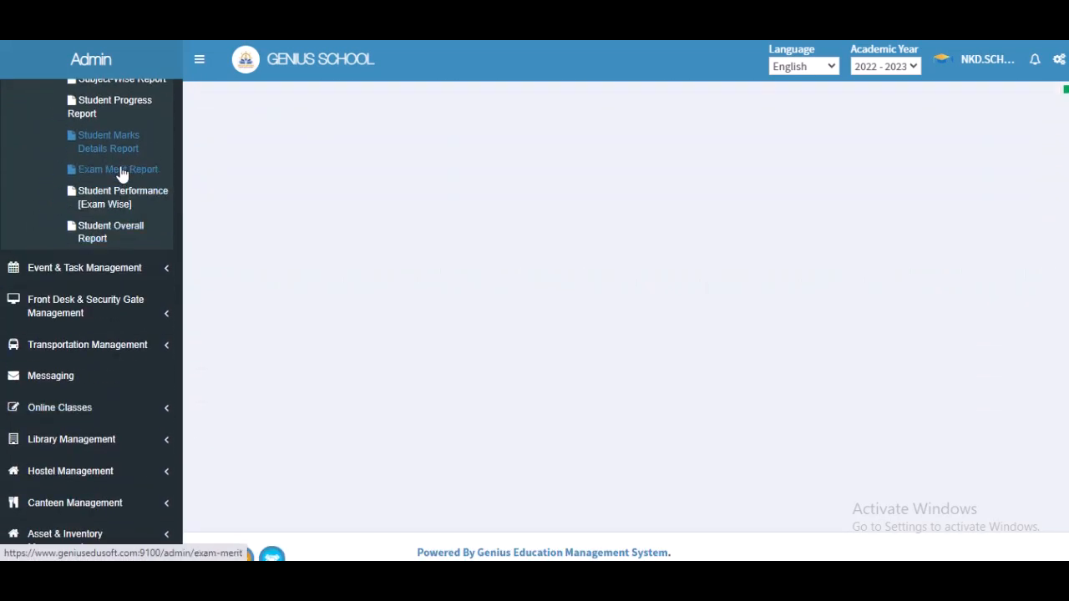
pyautogui.click(121, 171)
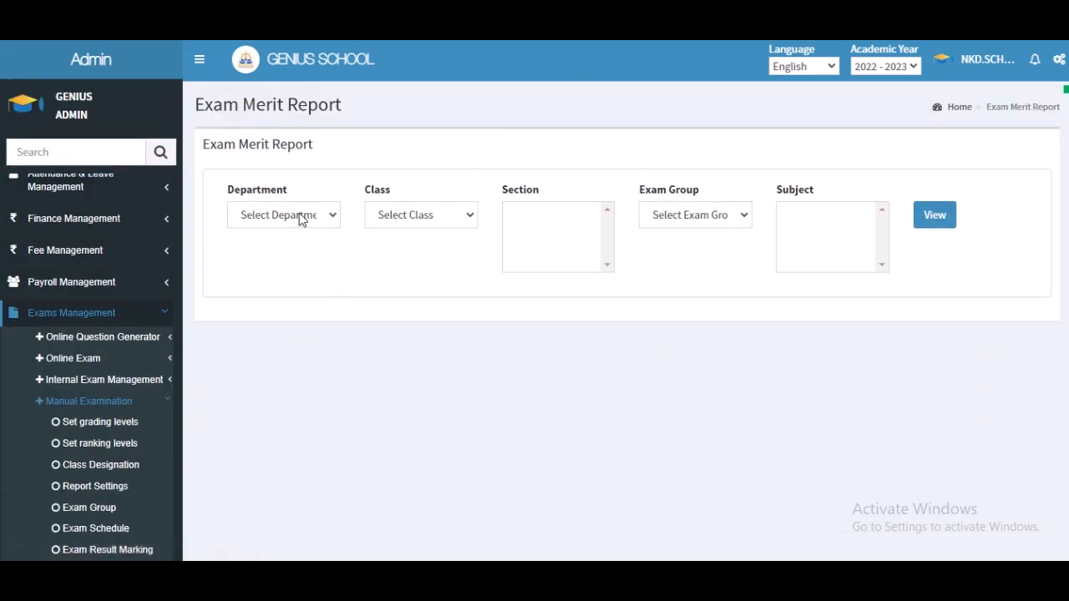
pyautogui.click(302, 219)
pyautogui.click(305, 249)
pyautogui.click(375, 219)
pyautogui.click(394, 357)
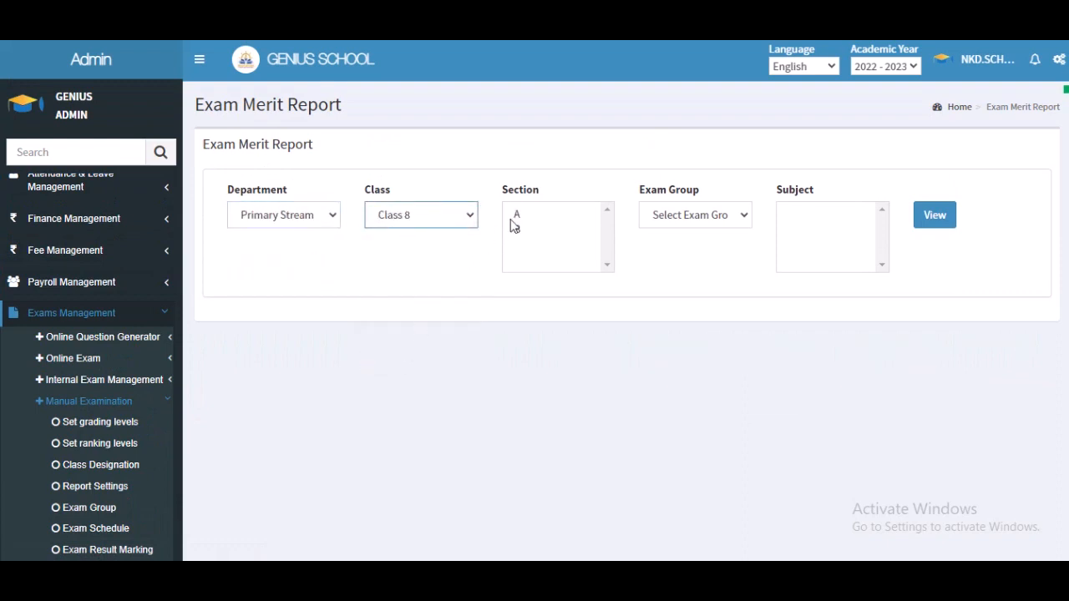
pyautogui.click(515, 218)
# Generate the merit report for the 19_may_exam exam group and the SCIENCE subject, and view its table.
pyautogui.click(665, 210)
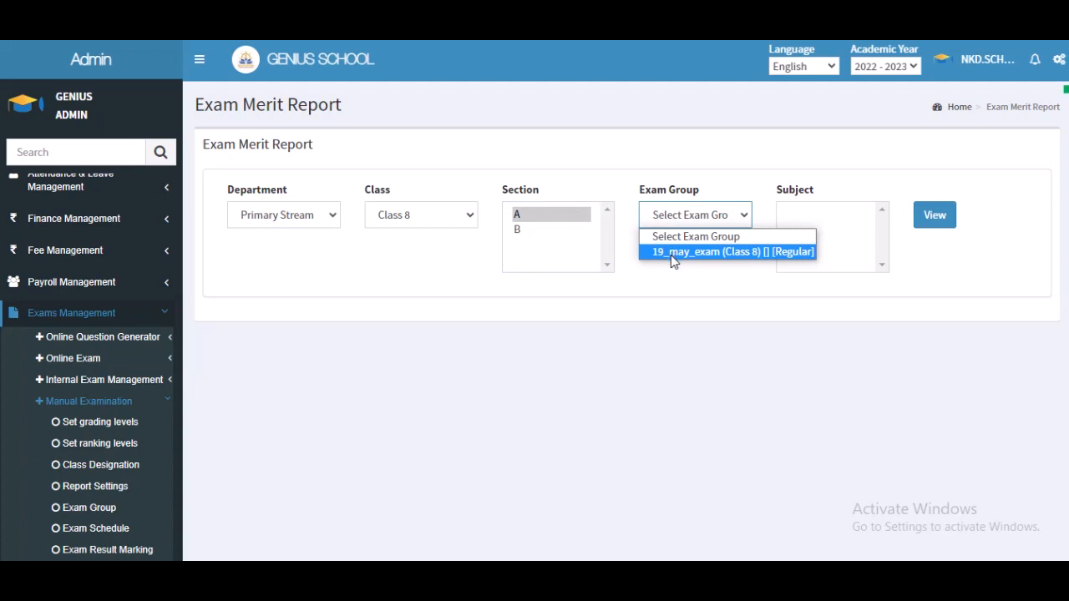
pyautogui.click(671, 254)
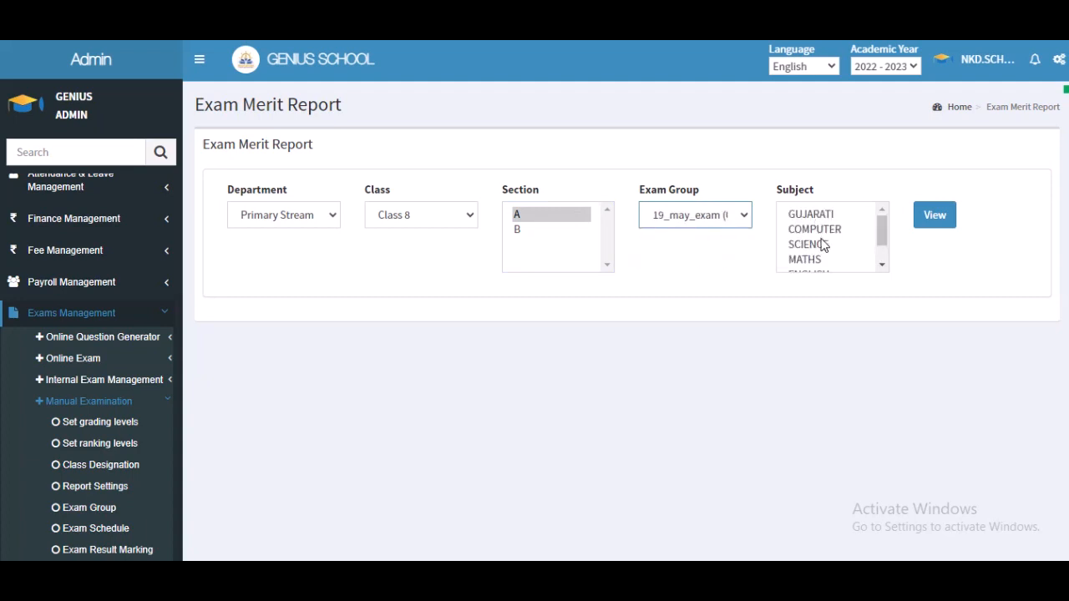
pyautogui.click(822, 244)
pyautogui.click(916, 224)
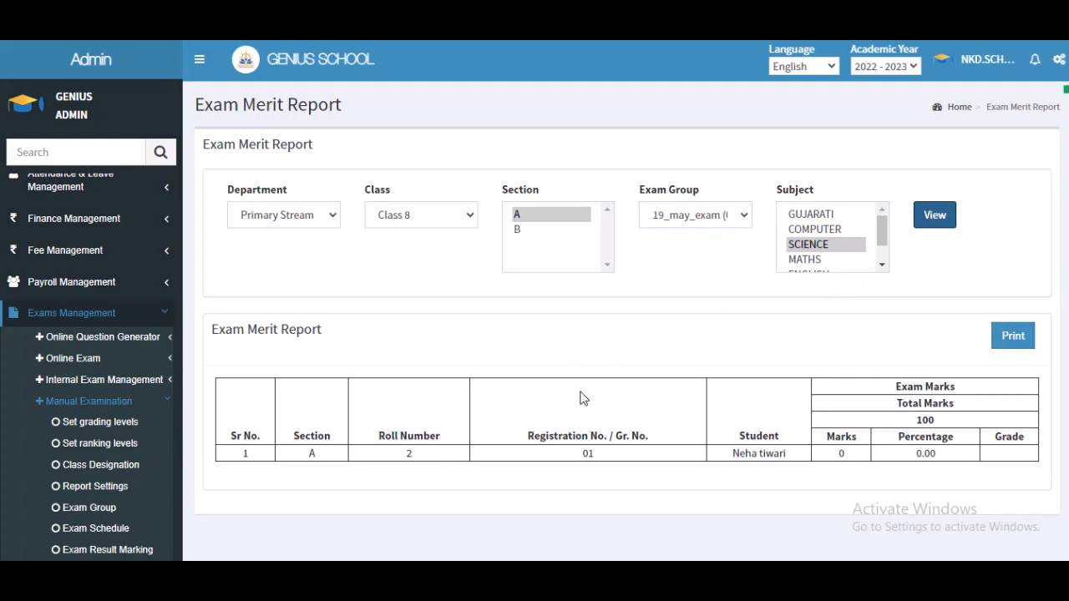
pyautogui.scroll(-5, 582, 405)
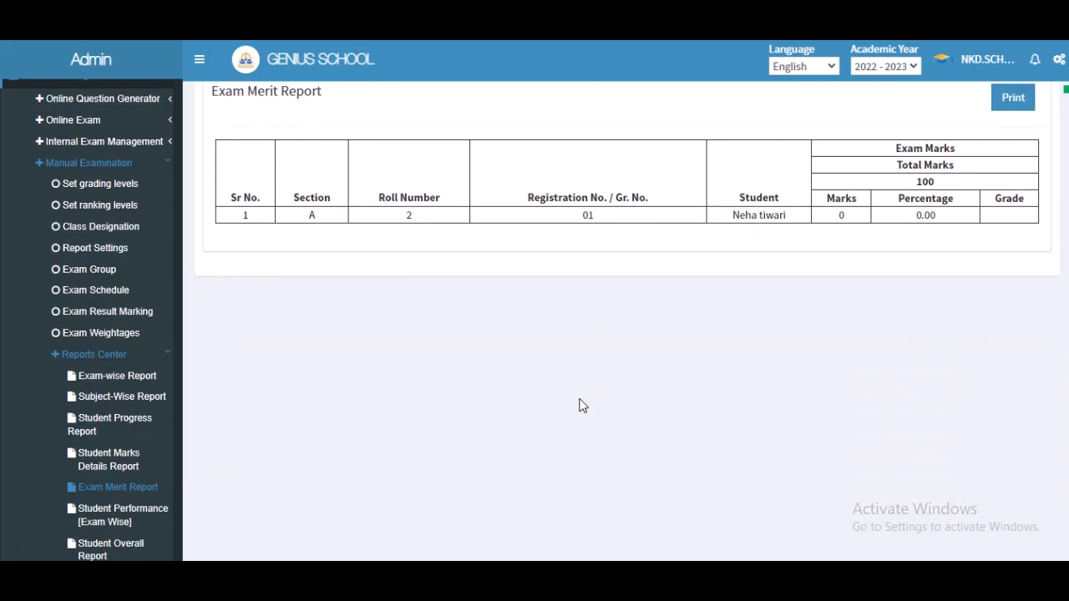
# Open the Student Performance [Exam Wise] report and choose Primary Stream, Class 8 and section A.
pyautogui.scroll(1, 100, 449)
pyautogui.click(105, 448)
pyautogui.click(278, 222)
pyautogui.click(284, 251)
pyautogui.click(410, 222)
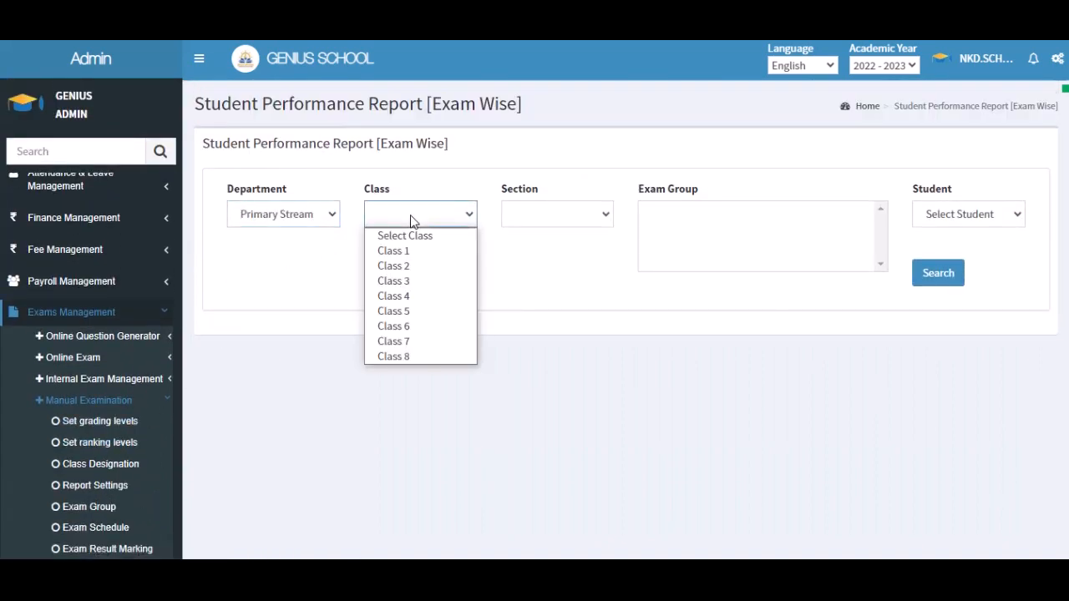
pyautogui.click(438, 357)
pyautogui.click(524, 215)
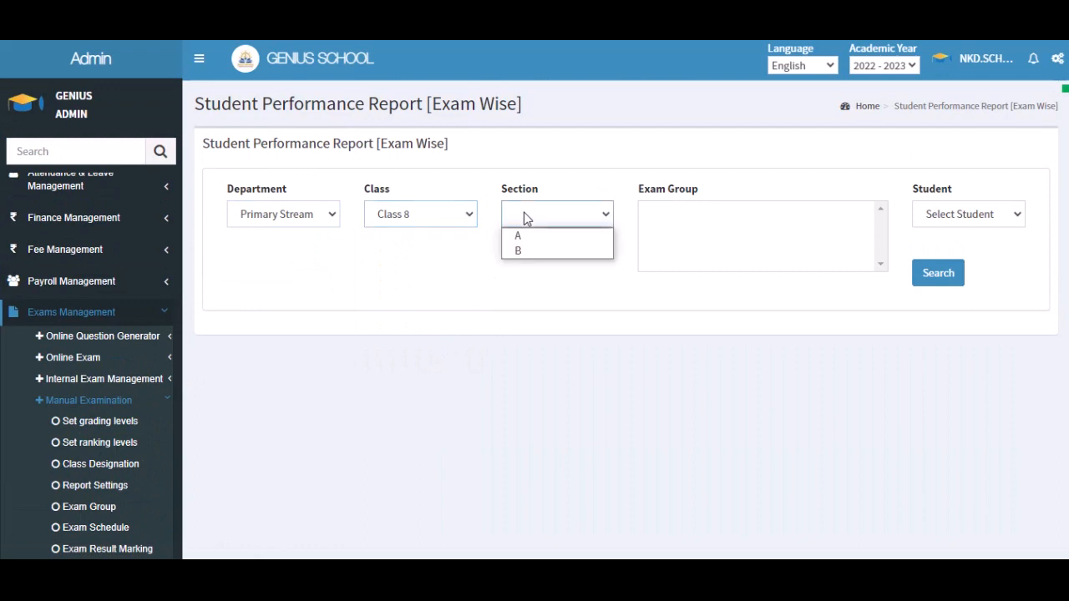
pyautogui.click(532, 235)
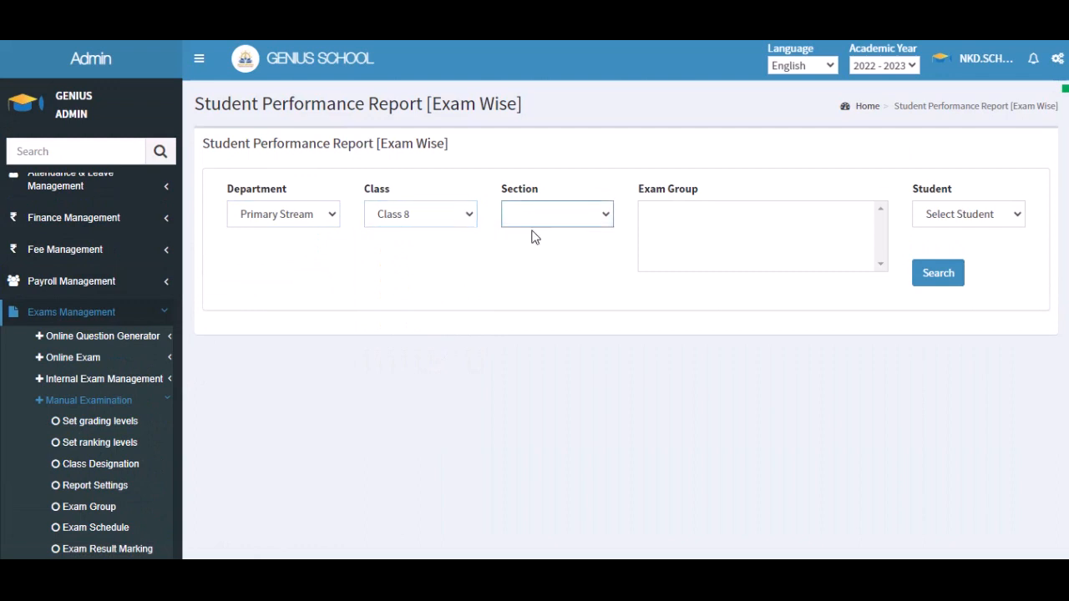
# Generate the exam-wise performance report for the listed student with the 19_may_exam exam group, and examine its marks table and chart.
pyautogui.click(976, 219)
pyautogui.click(978, 247)
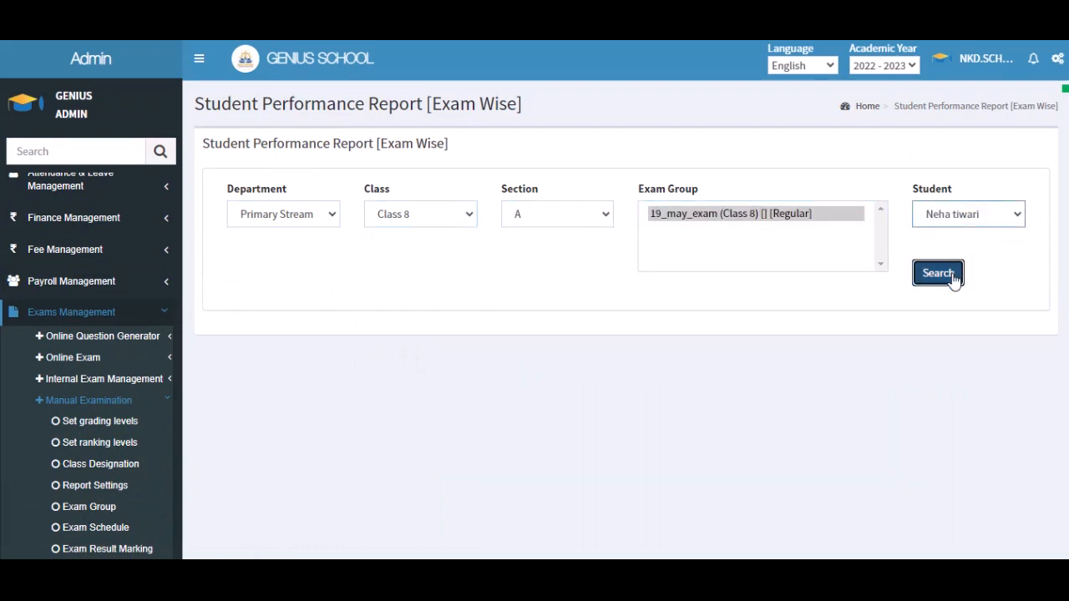
pyautogui.click(937, 274)
pyautogui.scroll(-3, 776, 334)
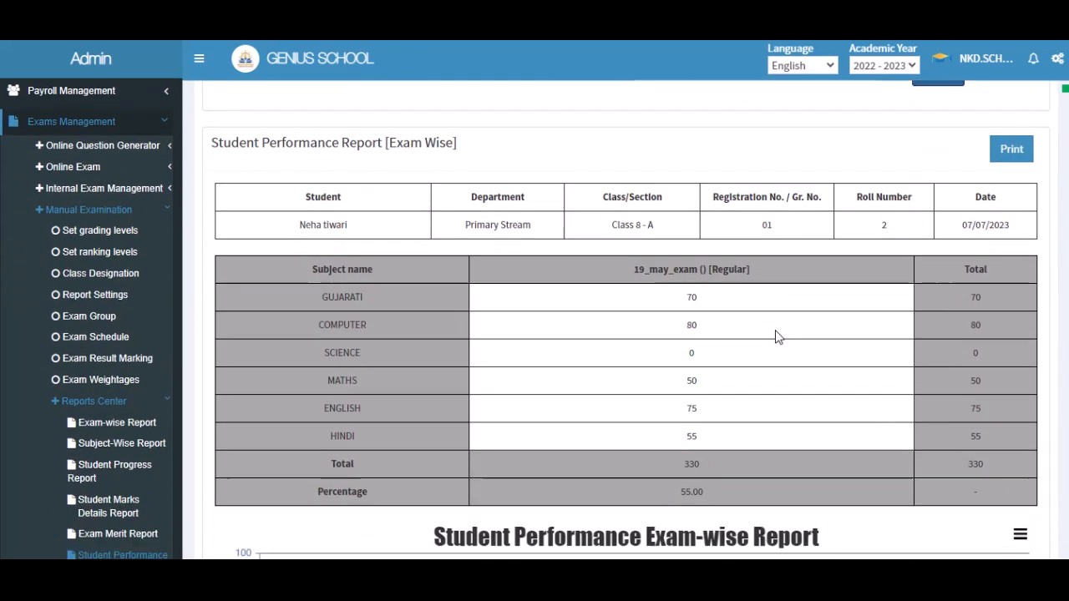
pyautogui.scroll(-1, 775, 336)
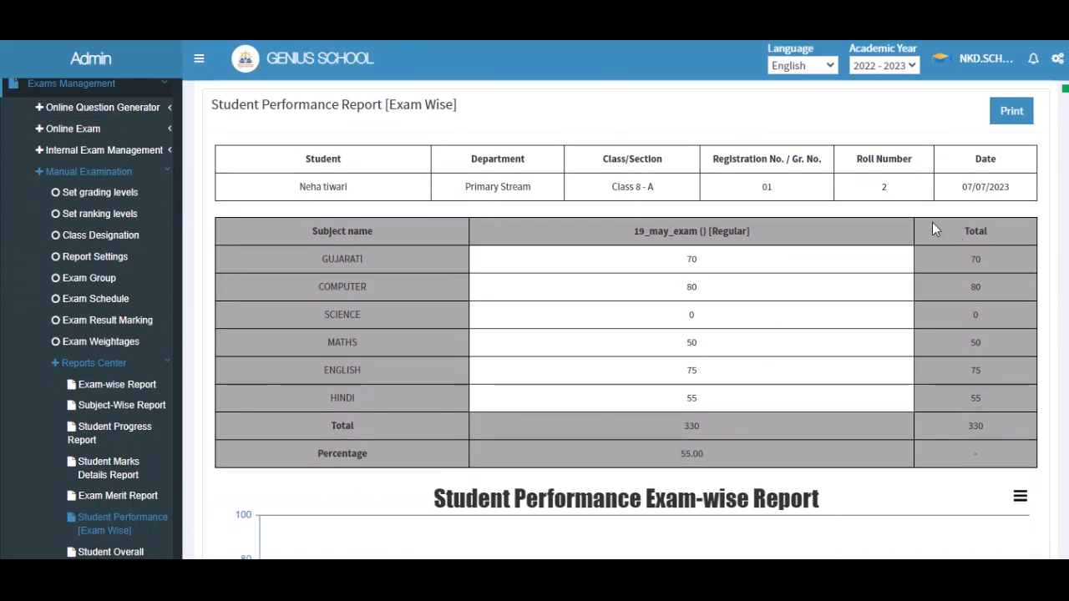
pyautogui.scroll(-5, 933, 250)
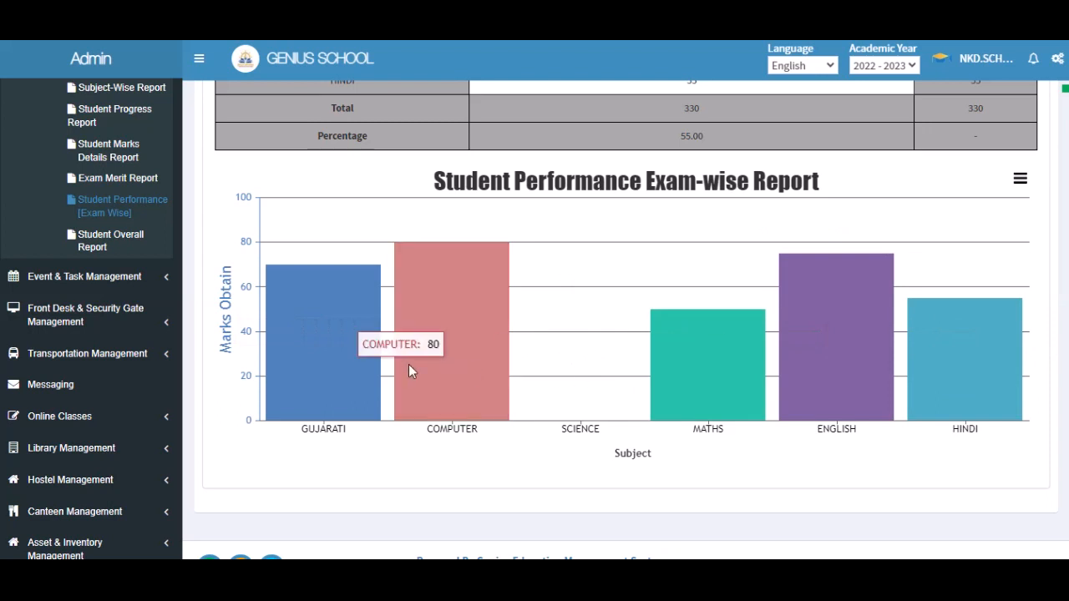
# Open the Student Overall Report and choose Primary Stream, the Morning shift, Class 8 and section A.
pyautogui.click(95, 248)
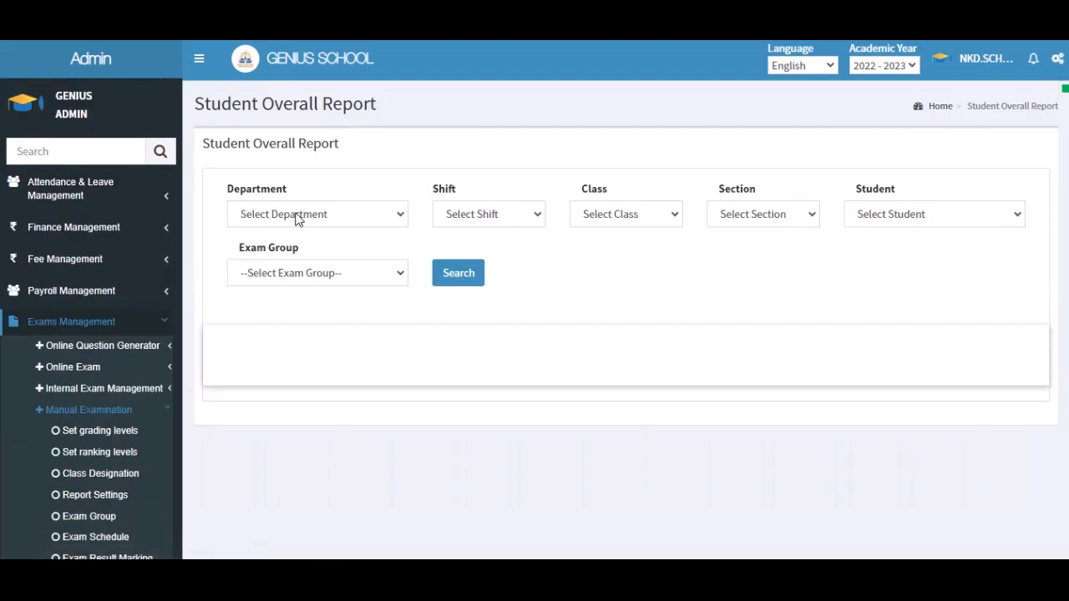
pyautogui.click(297, 217)
pyautogui.click(301, 252)
pyautogui.click(446, 219)
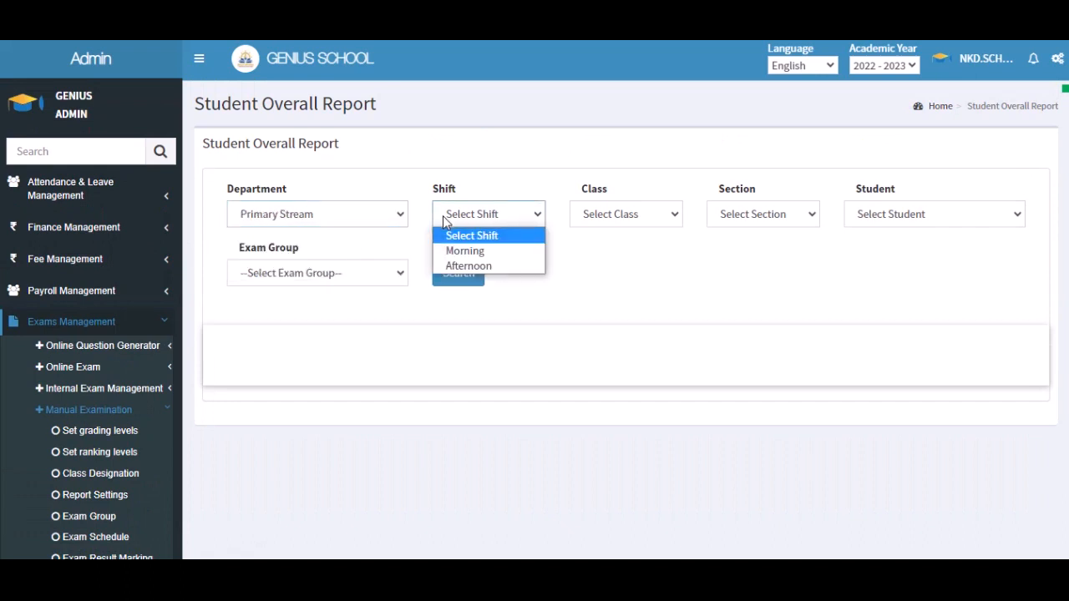
pyautogui.click(455, 253)
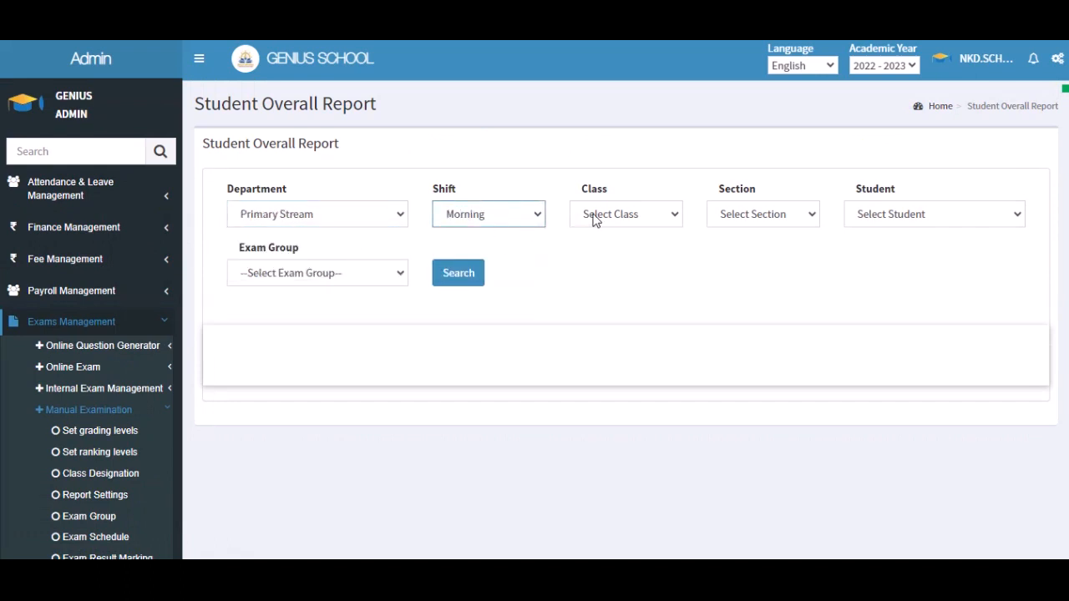
pyautogui.click(592, 221)
pyautogui.click(628, 252)
pyautogui.click(752, 220)
pyautogui.click(754, 250)
# Generate the overall report for the only listed student and the 19_may_exam (Class 8) exam group.
pyautogui.click(888, 217)
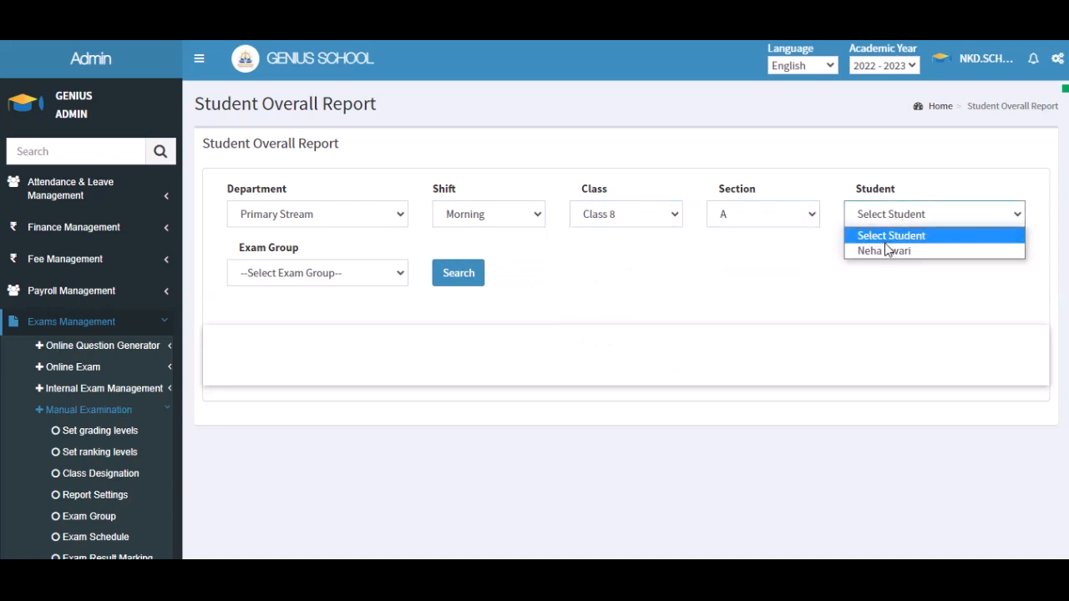
pyautogui.click(885, 253)
pyautogui.click(382, 276)
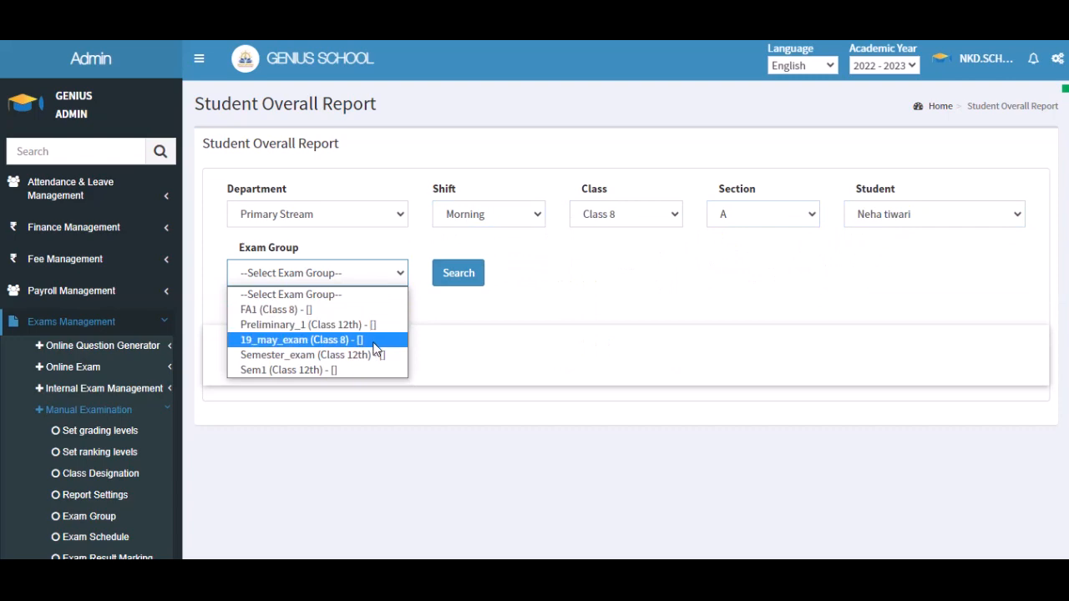
pyautogui.click(375, 340)
pyautogui.click(462, 281)
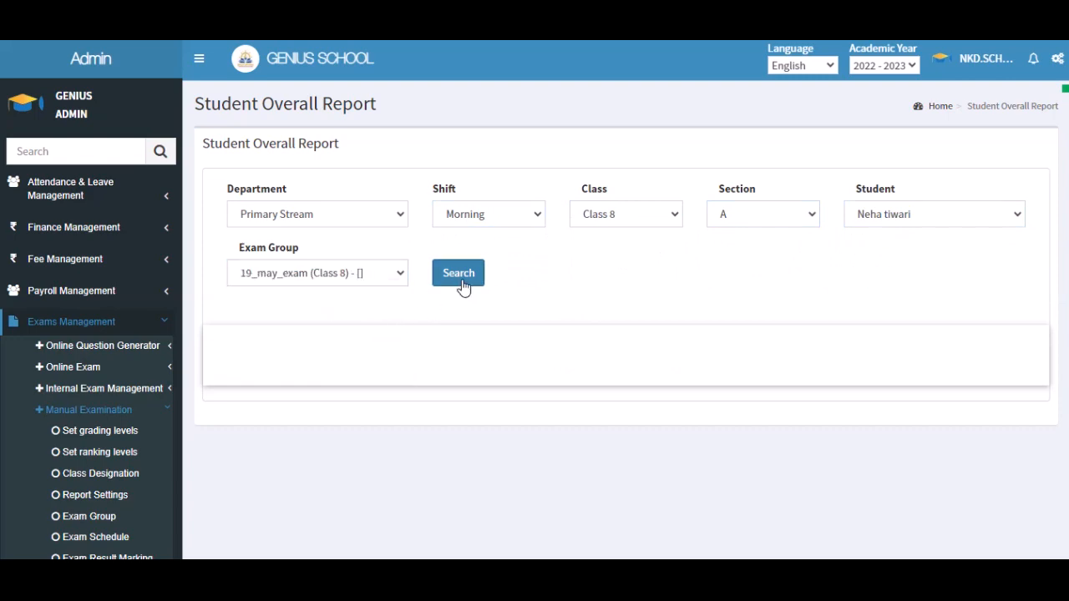
# Examine the overall report's academic scores summary, GPA interpretation table, subject comparison chart, subject comments and signature section.
pyautogui.scroll(-5, 608, 340)
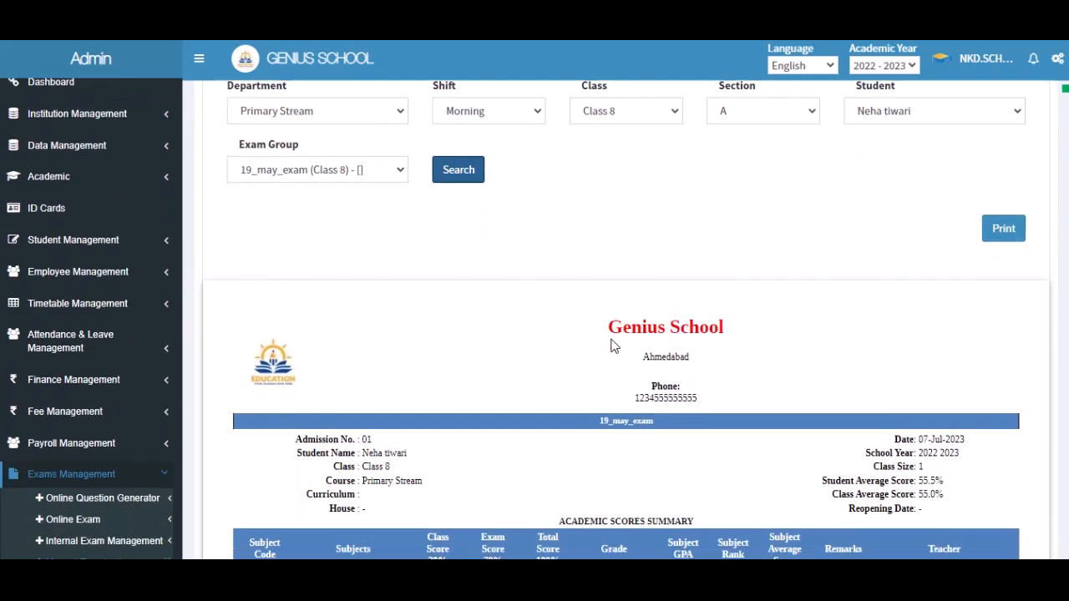
pyautogui.scroll(-2, 611, 338)
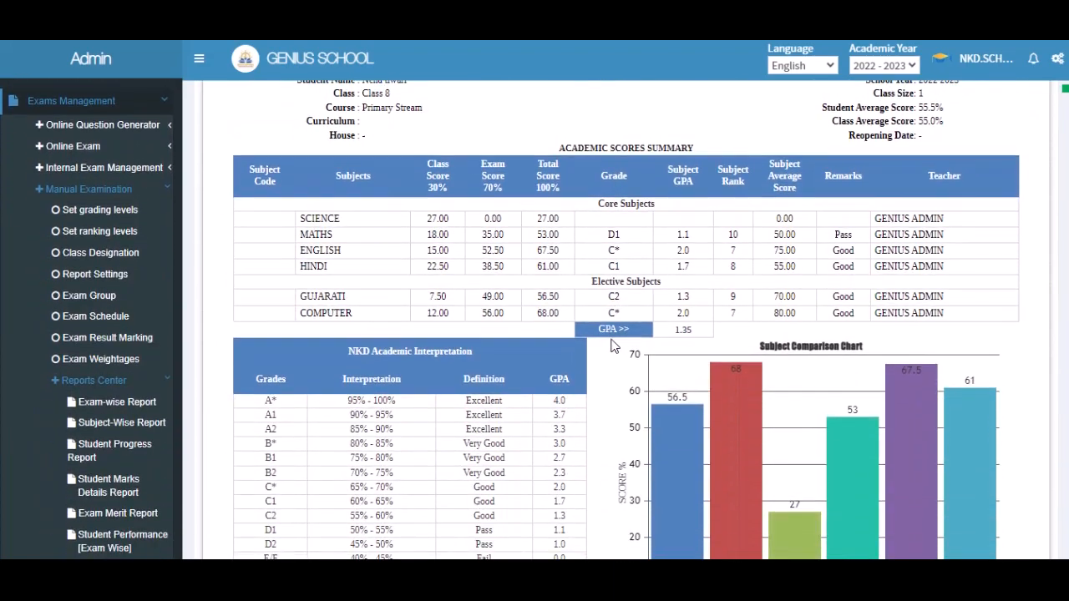
pyautogui.scroll(-2, 614, 347)
pyautogui.scroll(-2, 614, 347)
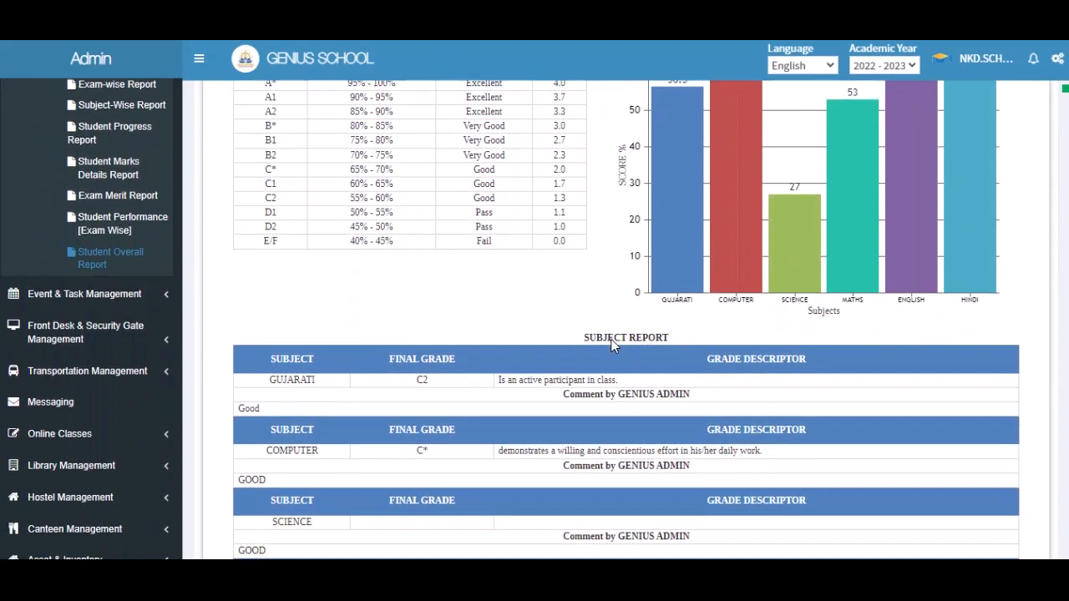
pyautogui.scroll(-2, 611, 338)
pyautogui.scroll(4, 610, 338)
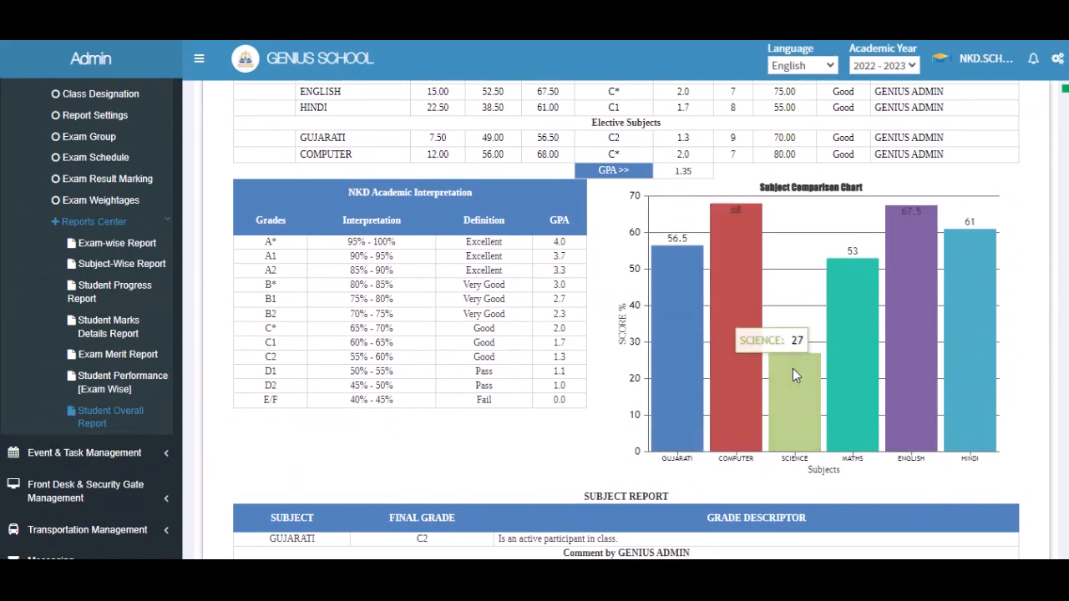
pyautogui.scroll(-5, 669, 376)
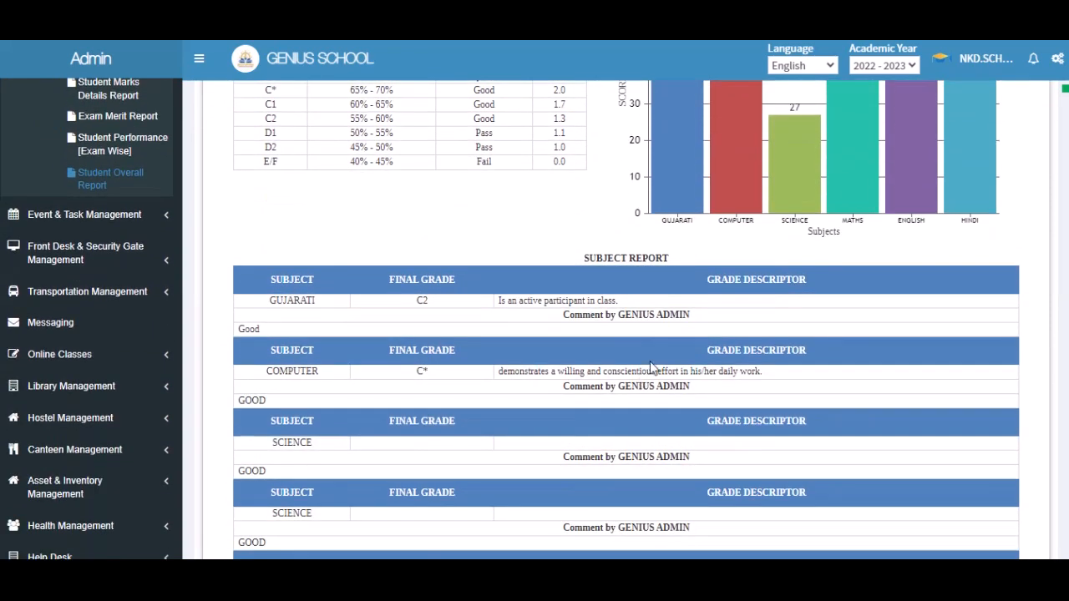
pyautogui.scroll(-4, 704, 406)
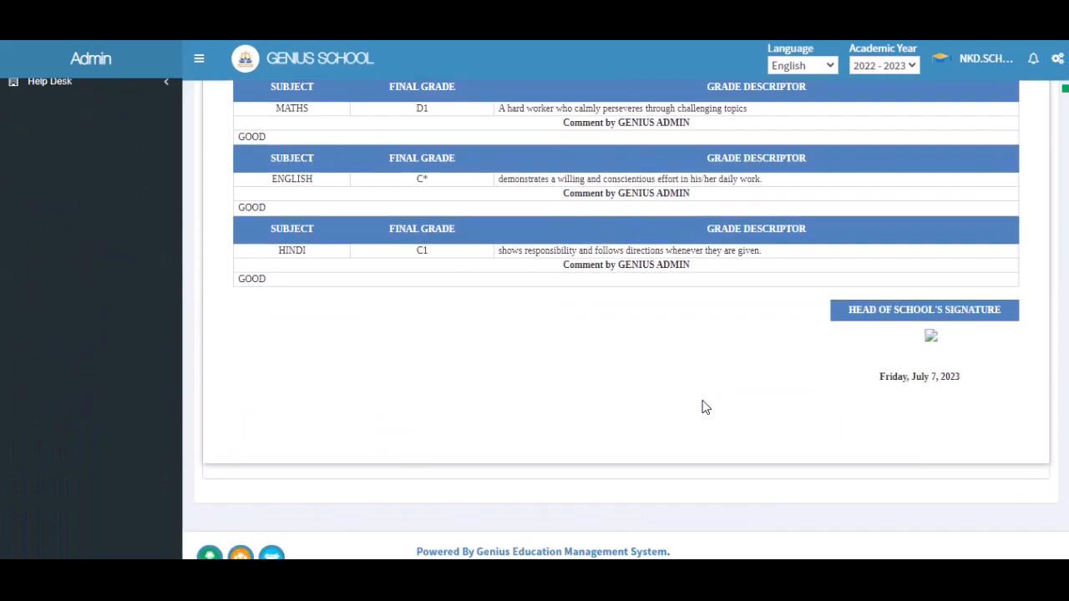